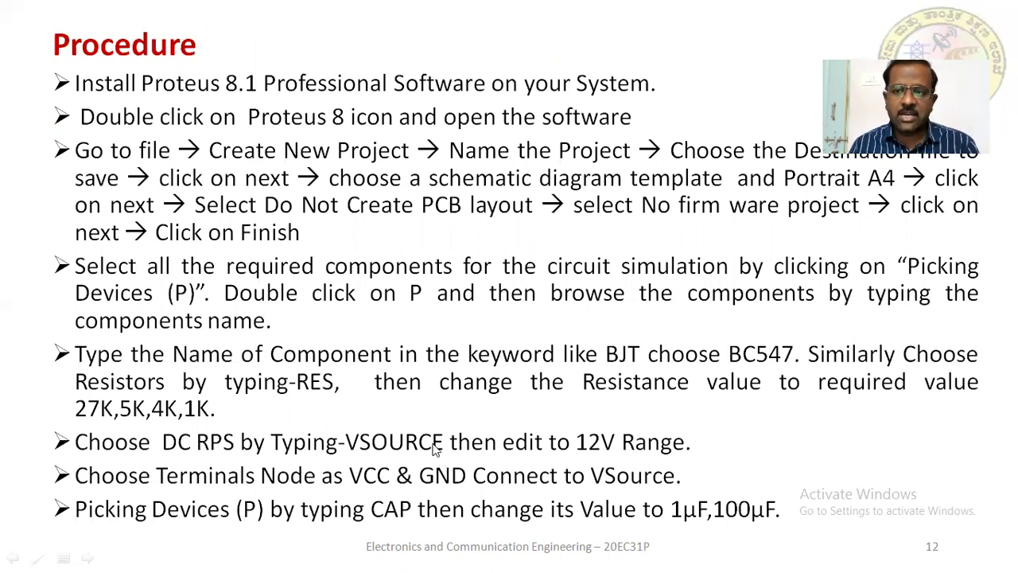
Go through the procedure slides and return to the Circuit Diagram slide.
{"action": "scroll", "coordinate": [437, 447], "scroll_direction": "down", "scroll_amount": 1}
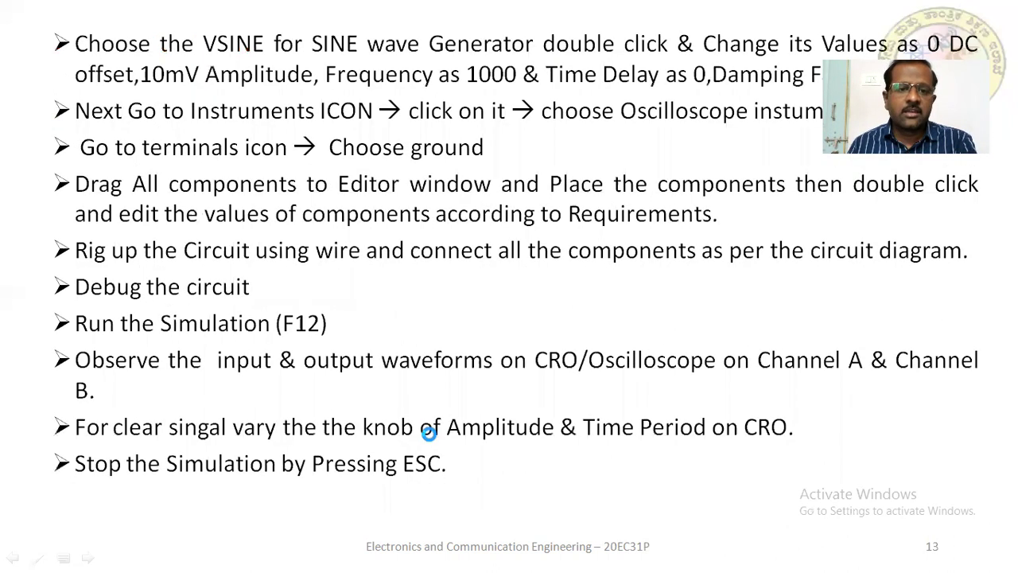
{"action": "scroll", "coordinate": [435, 374], "scroll_direction": "up", "scroll_amount": 1}
{"action": "scroll", "coordinate": [389, 305], "scroll_direction": "up", "scroll_amount": 1}
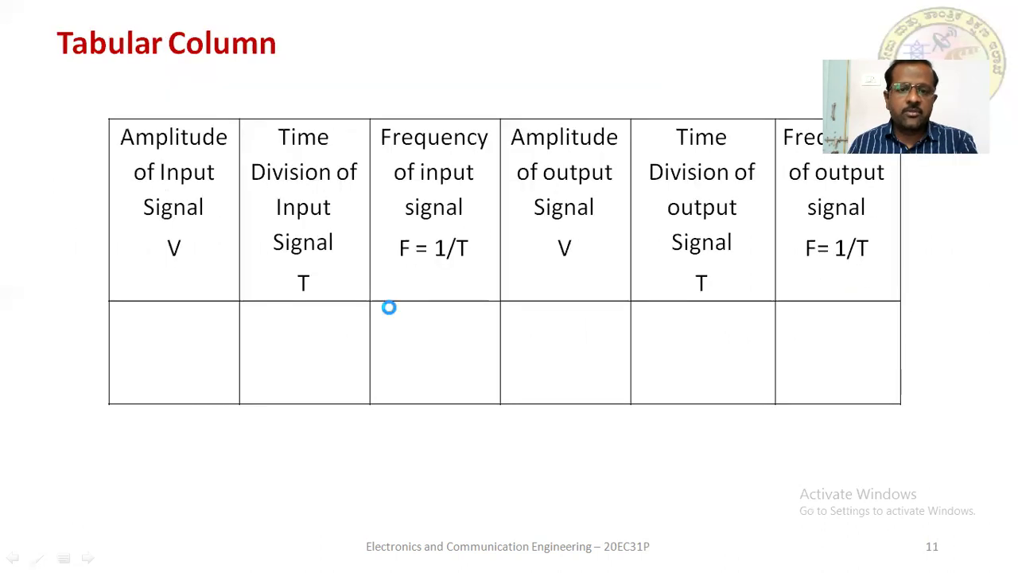
{"action": "scroll", "coordinate": [414, 278], "scroll_direction": "up", "scroll_amount": 1}
{"action": "scroll", "coordinate": [468, 197], "scroll_direction": "up", "scroll_amount": 1}
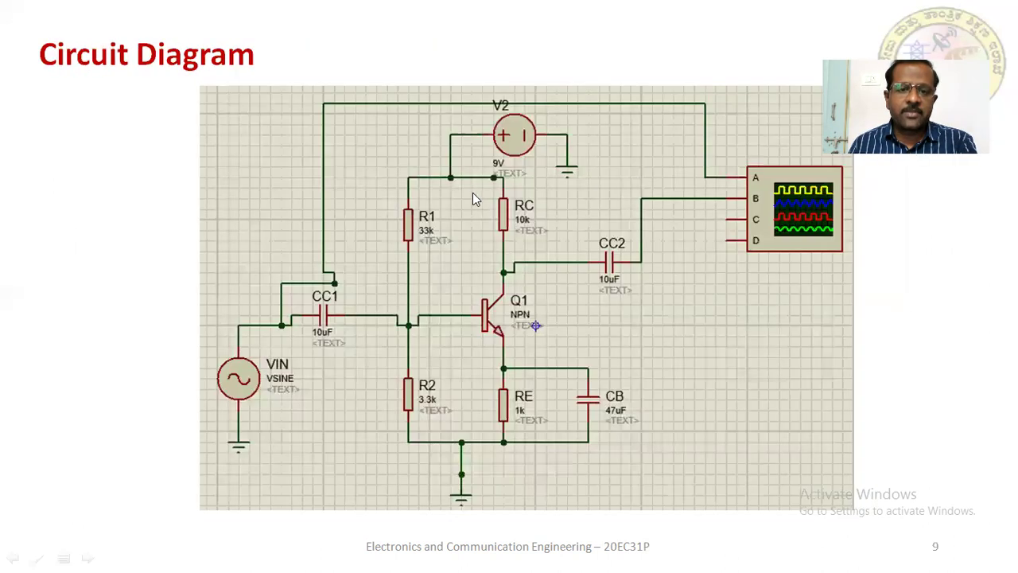
Switch to Proteus 8 Professional and start a new project.
{"action": "key", "text": "super"}
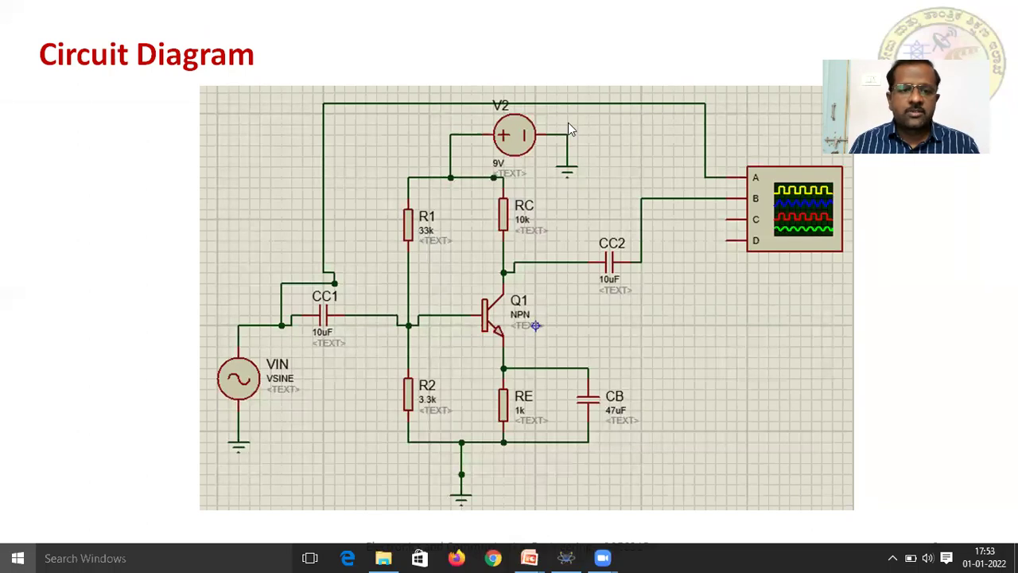
{"action": "left_click", "coordinate": [566, 557]}
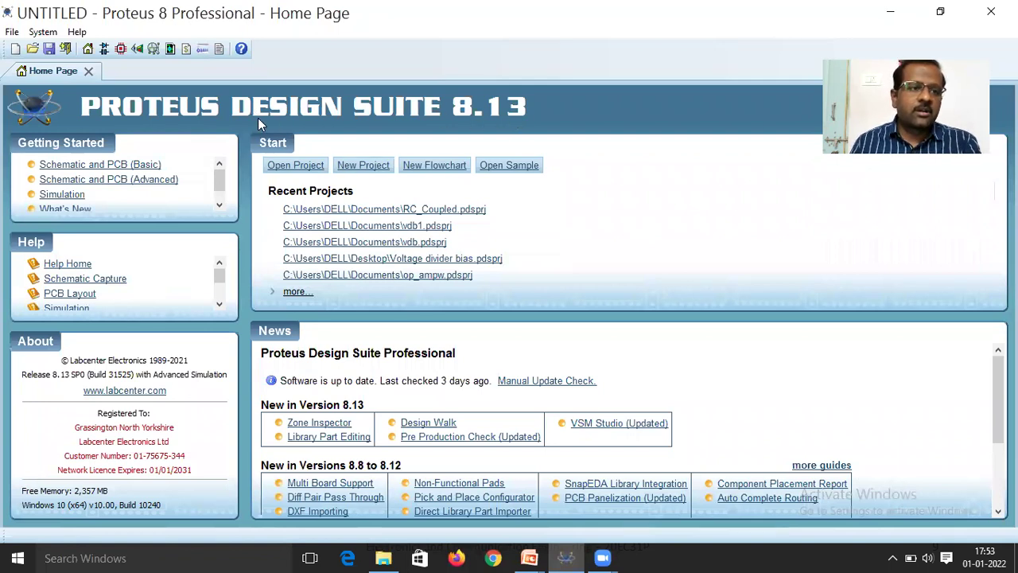
{"action": "left_click", "coordinate": [12, 33]}
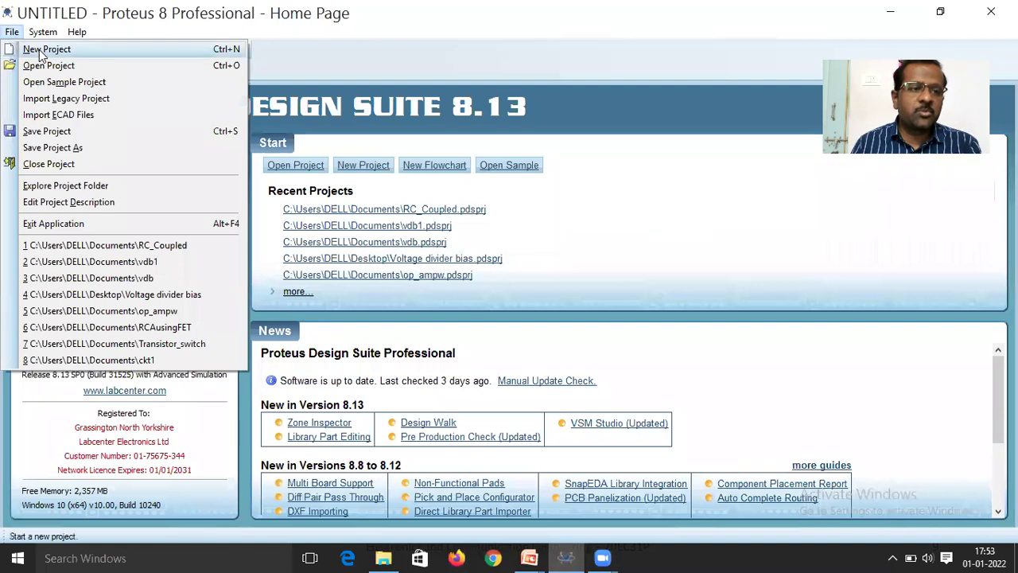
{"action": "left_click", "coordinate": [41, 55]}
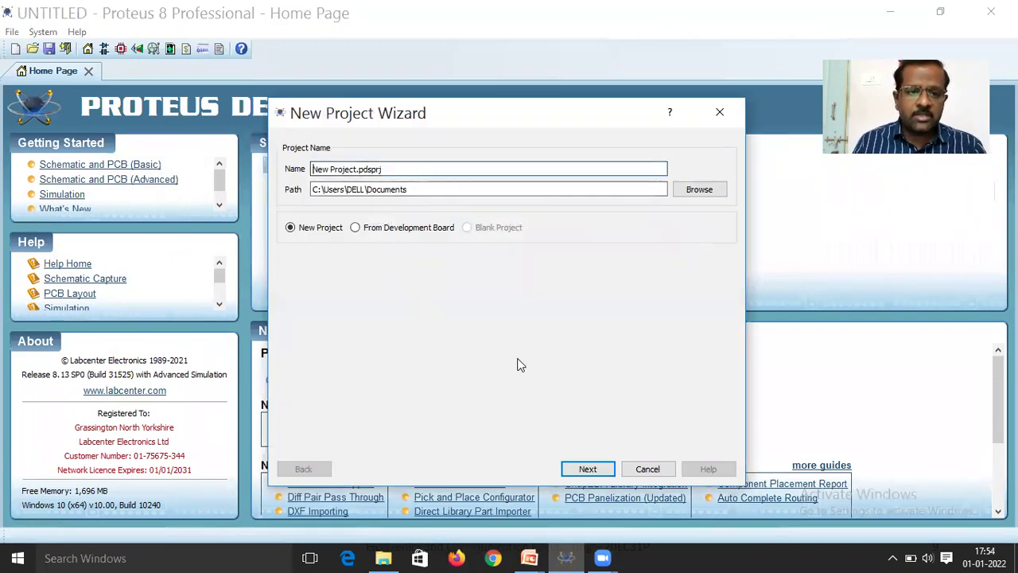
Name the new project rcce.pdsprj.
{"action": "key", "text": "Delete"}
{"action": "key", "text": "Delete"}
{"action": "key", "text": "Delete"}
{"action": "key", "text": "Delete"}
{"action": "key", "text": "Delete"}
{"action": "key", "text": "Delete"}
{"action": "key", "text": "Delete"}
{"action": "key", "text": "Delete"}
{"action": "key", "text": "Delete"}
{"action": "key", "text": "Delete"}
{"action": "key", "text": "Delete"}
{"action": "type", "text": "rcce"}
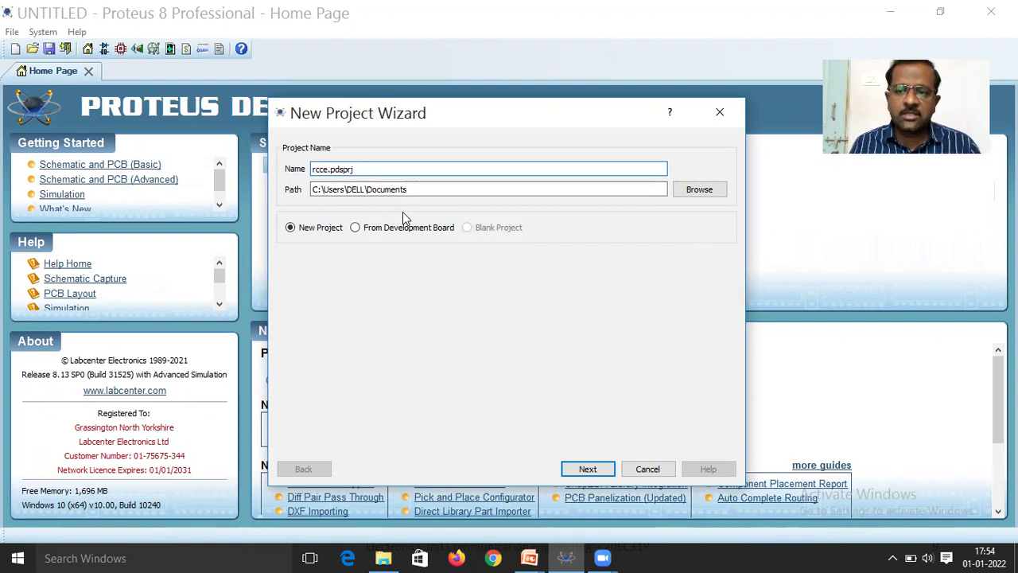
{"action": "left_click", "coordinate": [349, 171]}
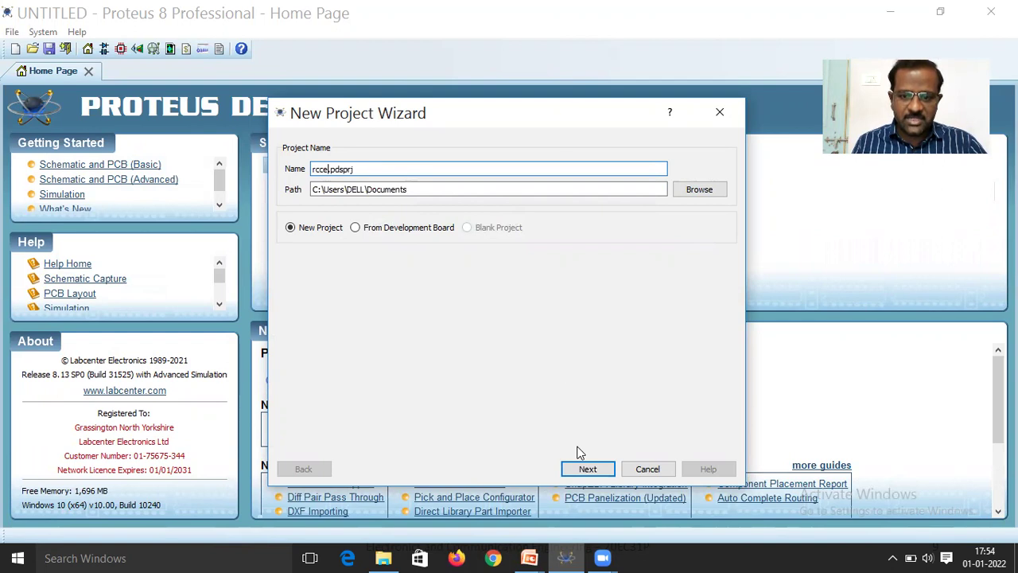
Create the project with a Portrait A4 schematic template, no PCB layout and no firmware project.
{"action": "left_click", "coordinate": [589, 468]}
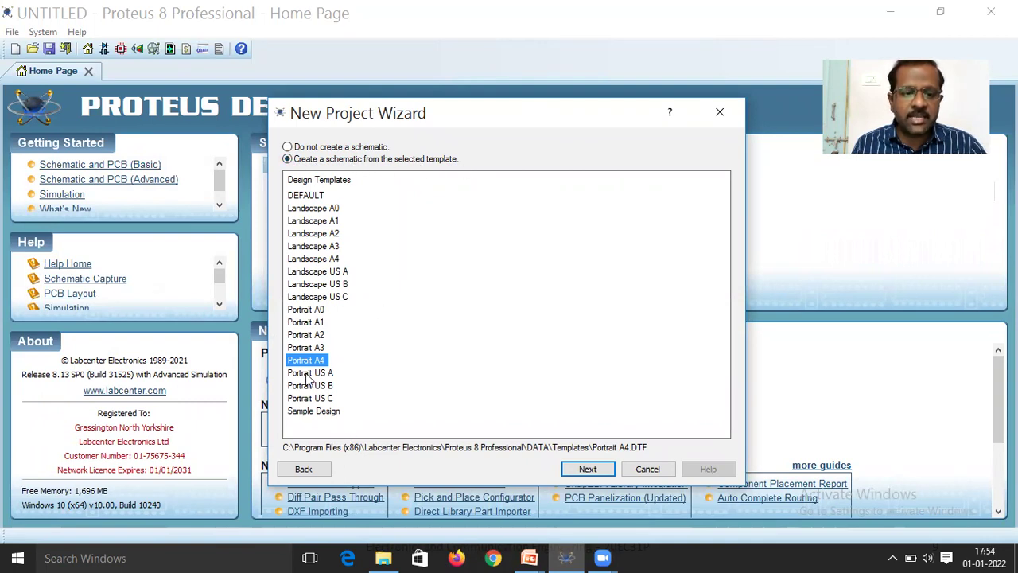
{"action": "left_click", "coordinate": [588, 469]}
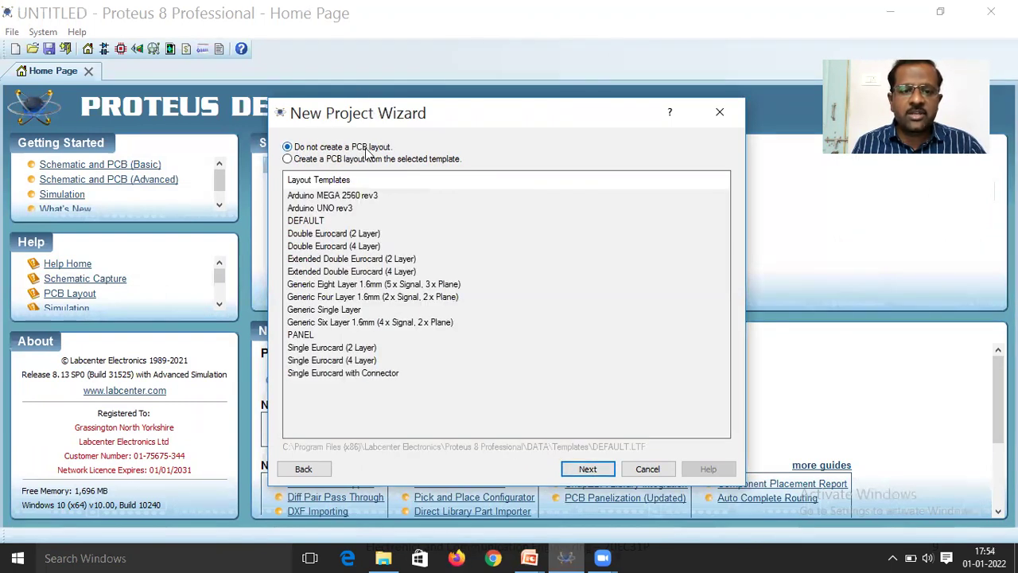
{"action": "left_click", "coordinate": [593, 472]}
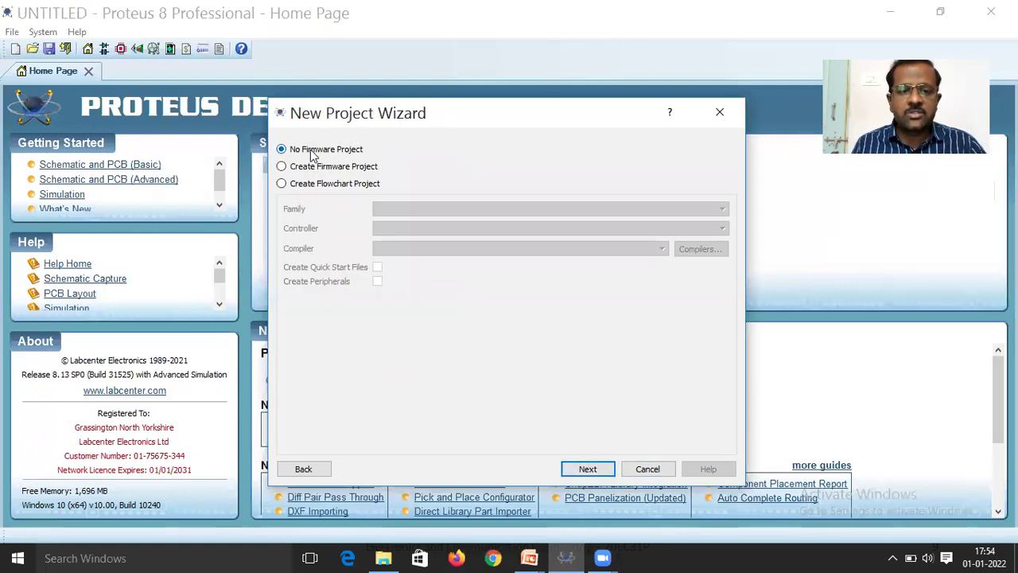
{"action": "left_click", "coordinate": [587, 470]}
{"action": "left_click", "coordinate": [584, 471]}
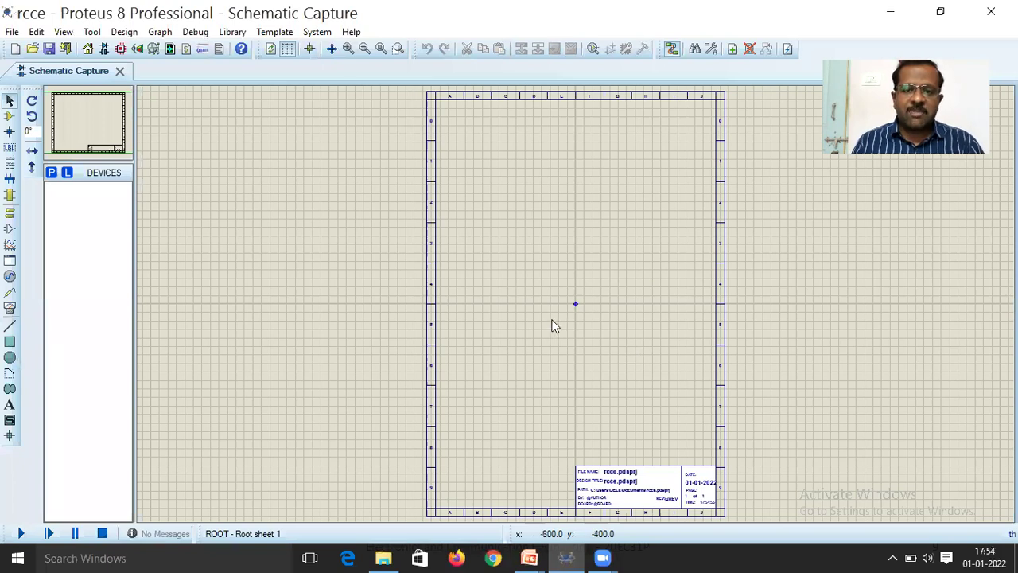
Review the reference circuit on the Circuit Diagram slide in PowerPoint, end the slide show and return to Proteus.
{"action": "scroll", "coordinate": [575, 307], "scroll_direction": "up", "scroll_amount": 2}
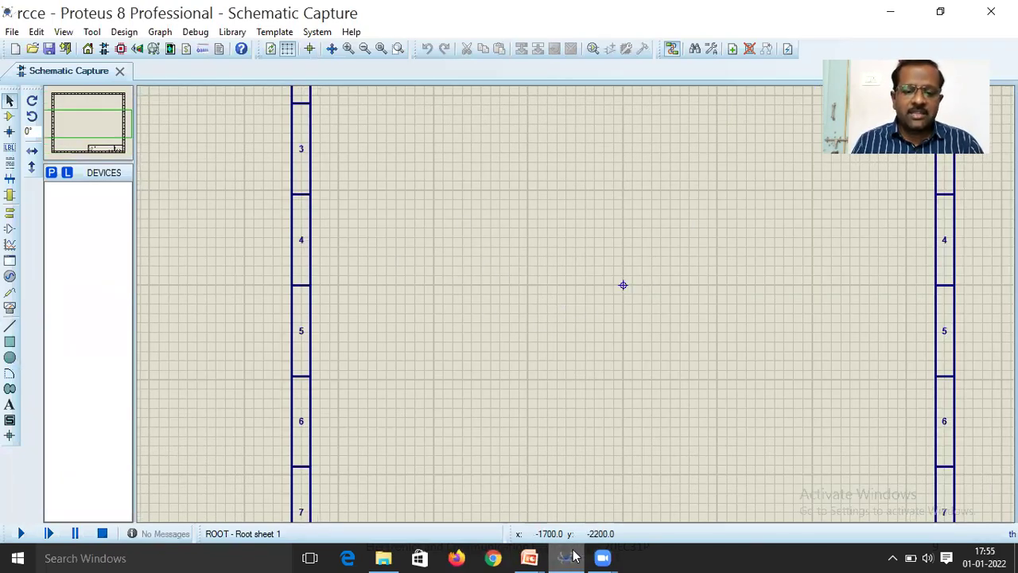
{"action": "mouse_move", "coordinate": [530, 557]}
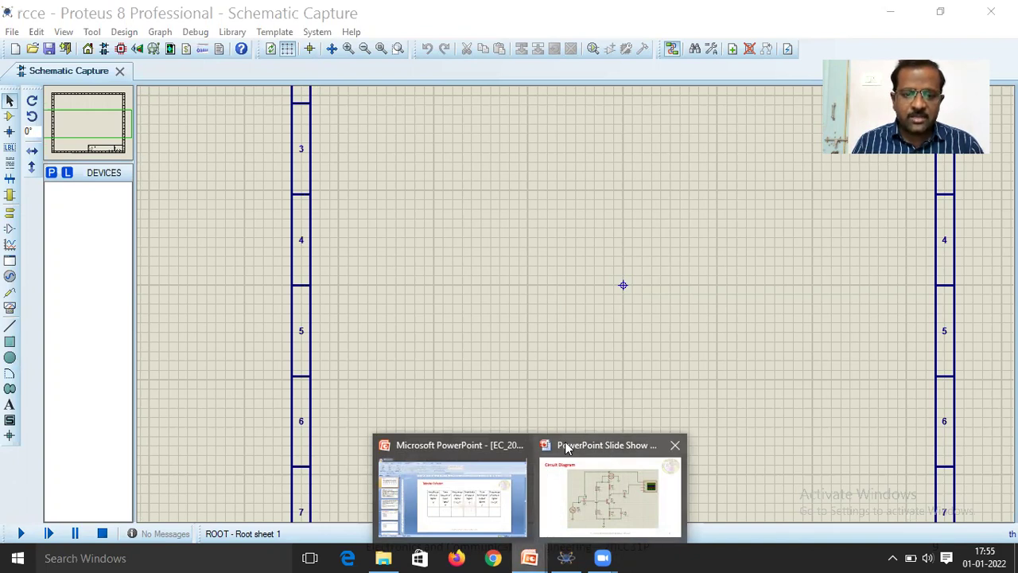
{"action": "left_click", "coordinate": [604, 449]}
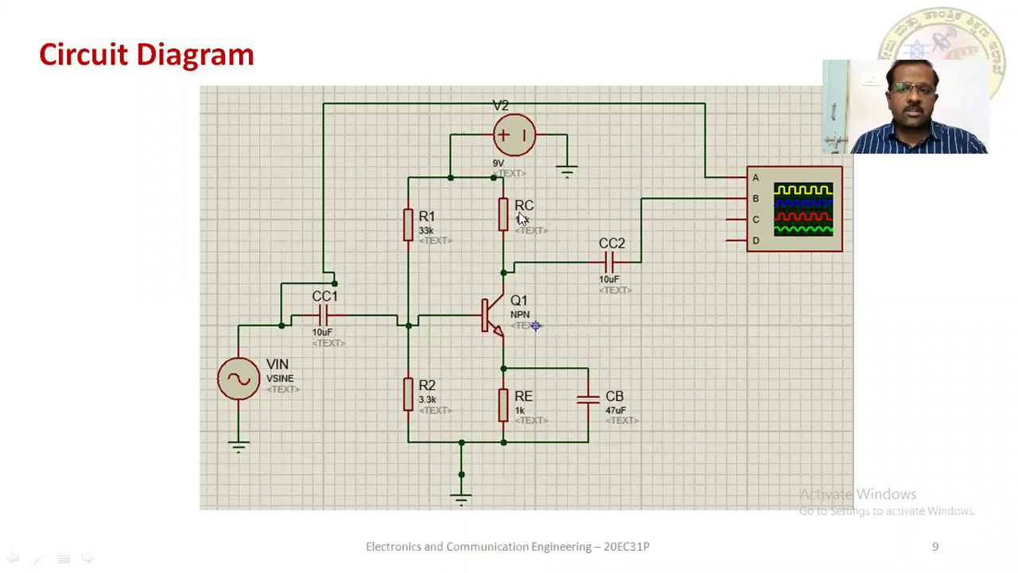
{"action": "key", "text": "Escape"}
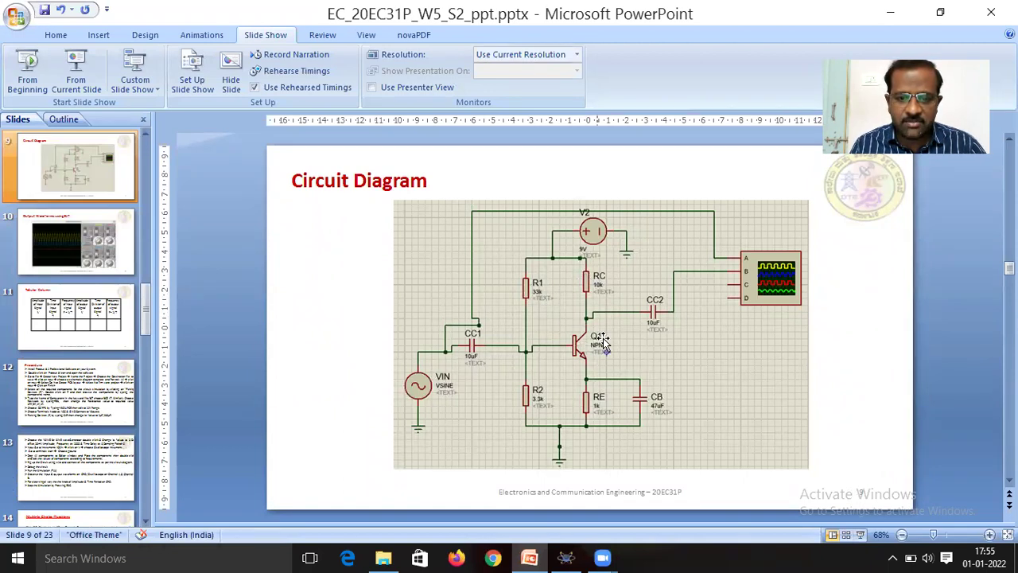
{"action": "left_click", "coordinate": [566, 558]}
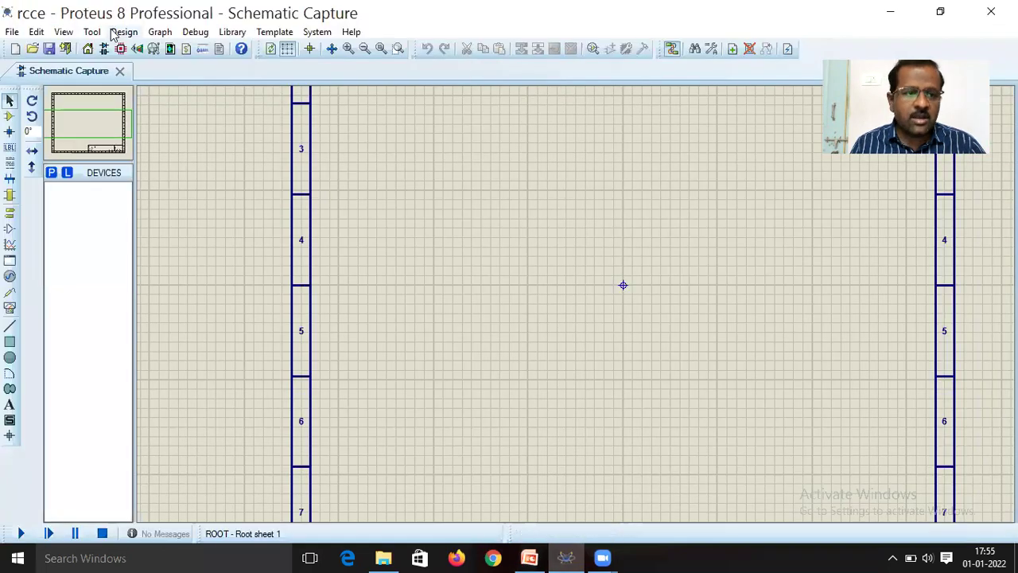
Find the generic NPN bipolar transistor with the keyword npn in the Bipolar sub-category and place it near the sheet's centre.
{"action": "left_click", "coordinate": [50, 173]}
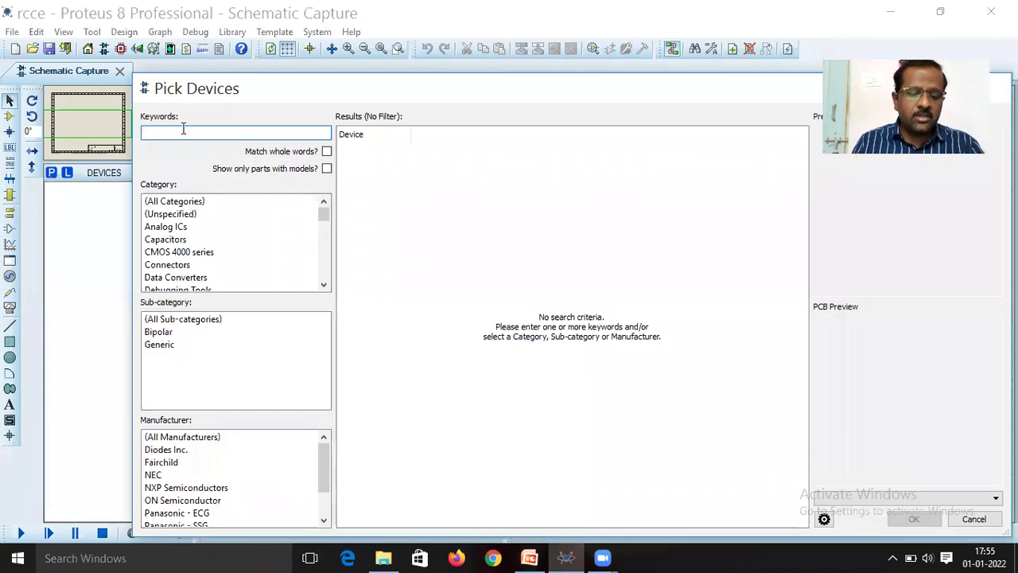
{"action": "type", "text": "np"}
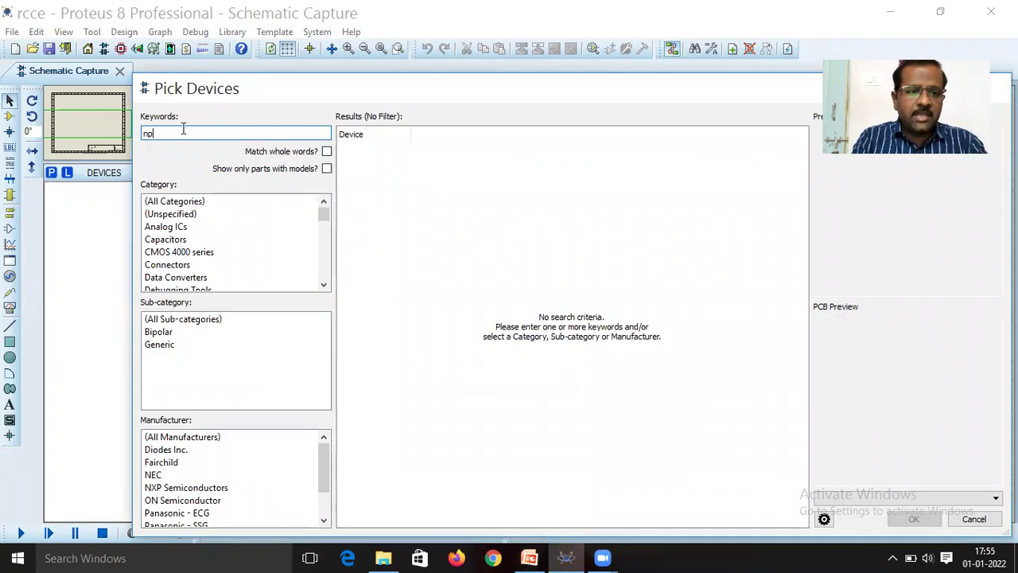
{"action": "type", "text": "n"}
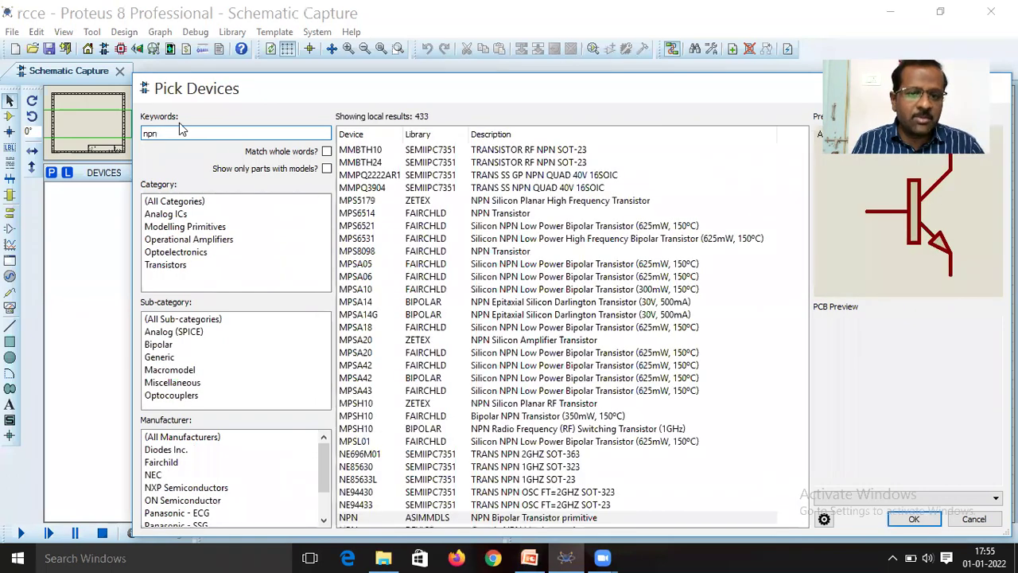
{"action": "left_click", "coordinate": [154, 348]}
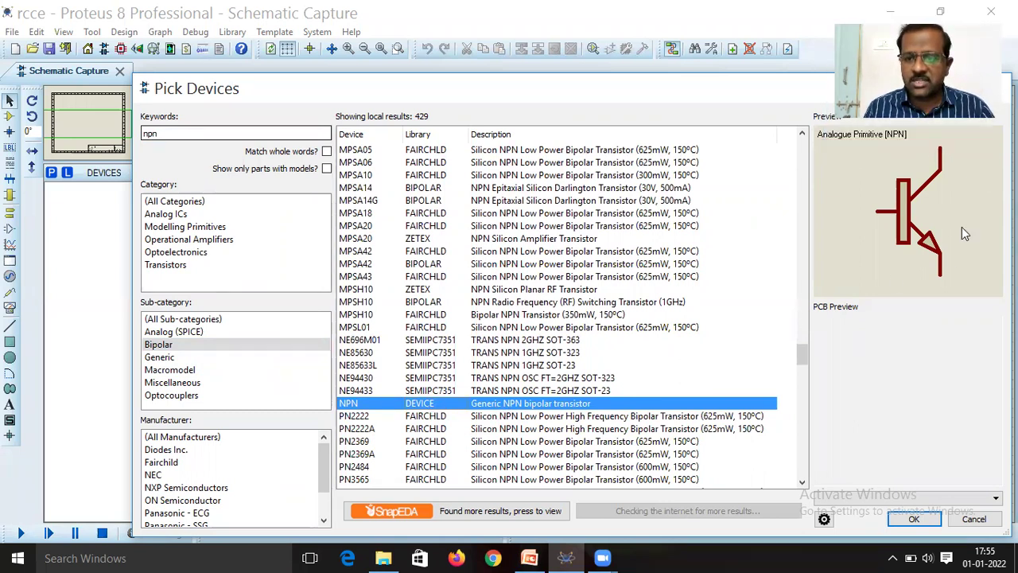
{"action": "left_click", "coordinate": [915, 520]}
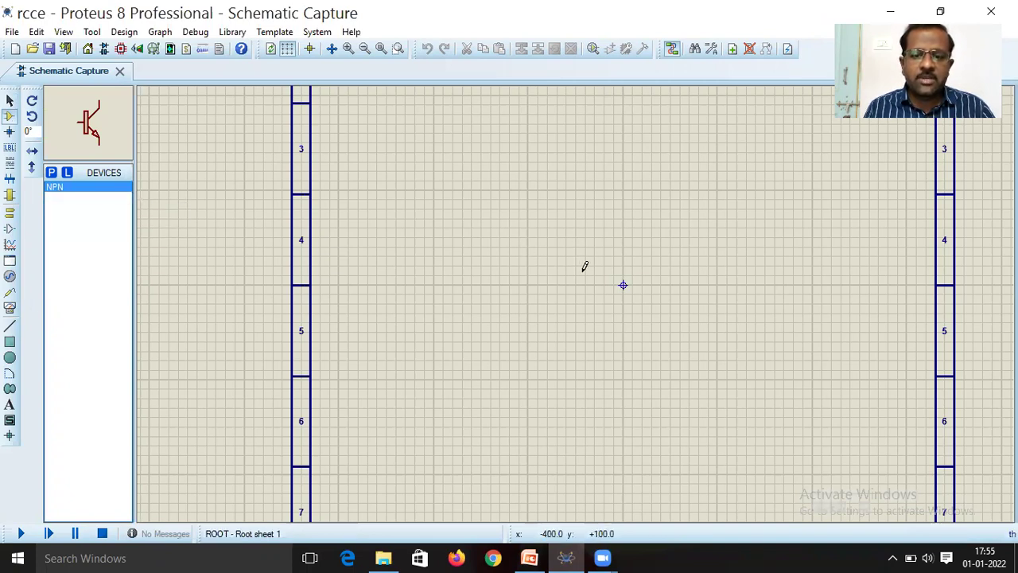
{"action": "left_click", "coordinate": [616, 267]}
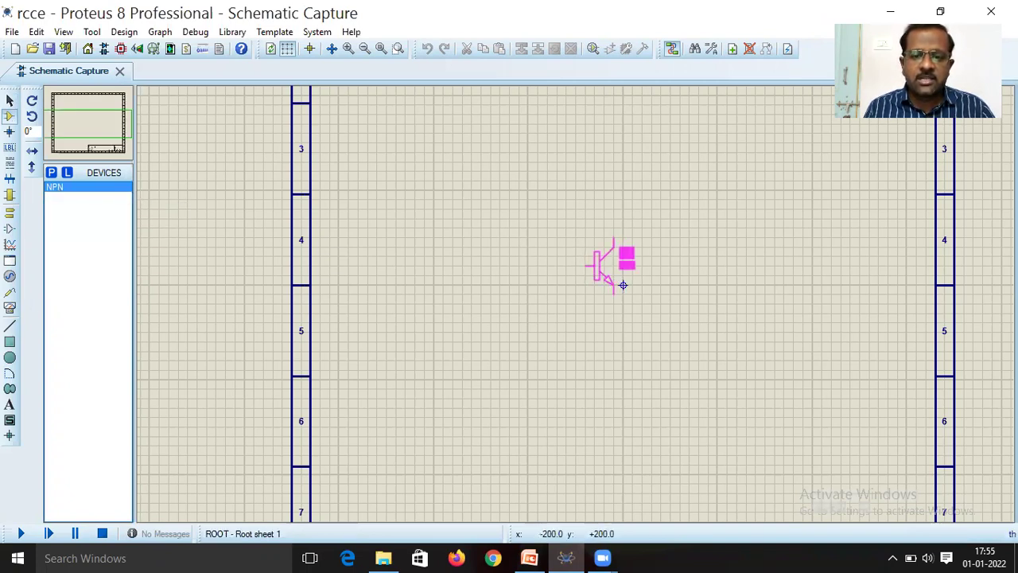
{"action": "left_click", "coordinate": [610, 256]}
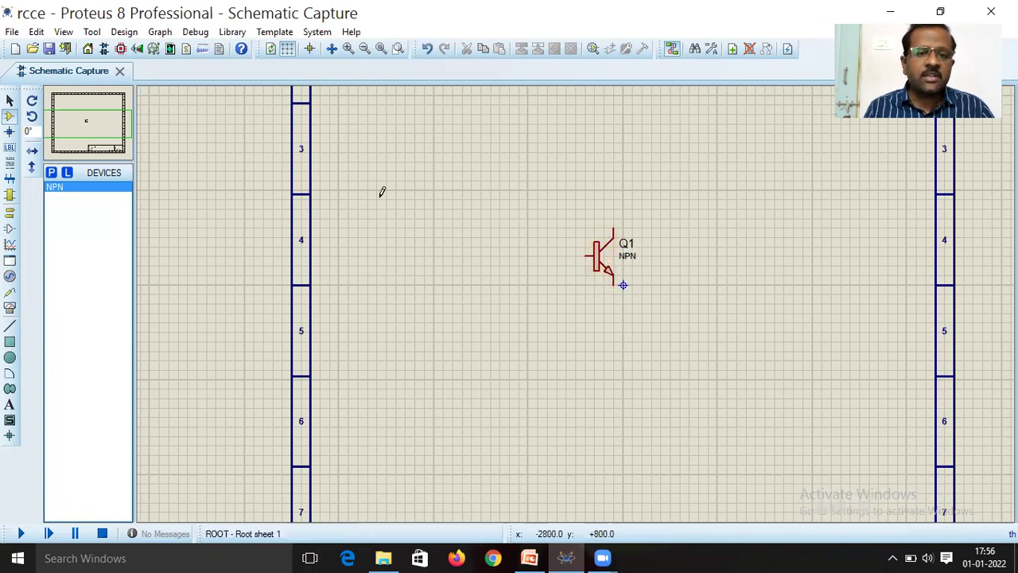
Check the circuit diagram in PowerPoint, return to Proteus and add the generic resistor RES from the Resistors category using the keyword res.
{"action": "left_click", "coordinate": [529, 558]}
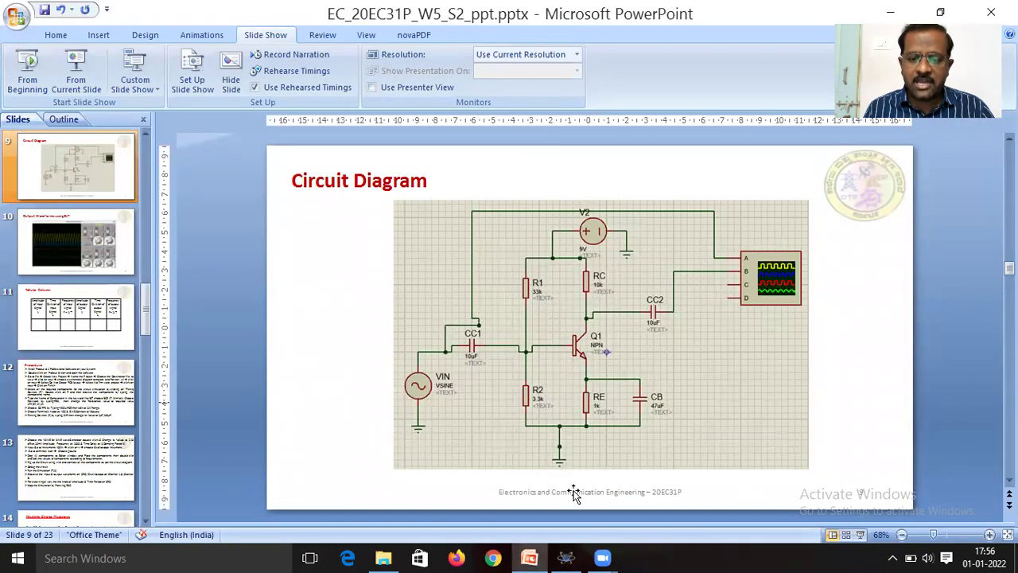
{"action": "left_click", "coordinate": [565, 558]}
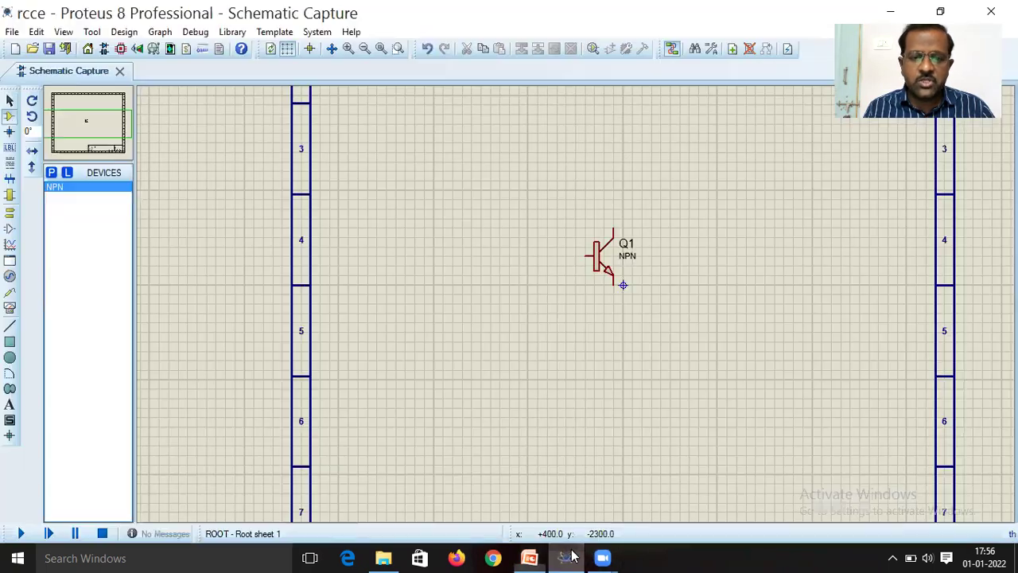
{"action": "left_click", "coordinate": [52, 173]}
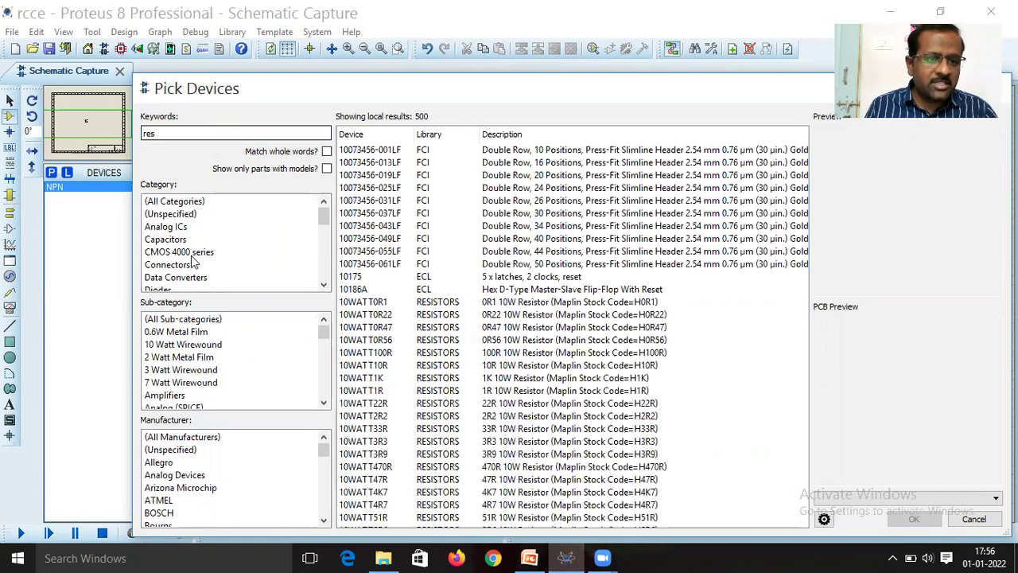
{"action": "scroll", "coordinate": [194, 266], "scroll_direction": "down", "scroll_amount": 4}
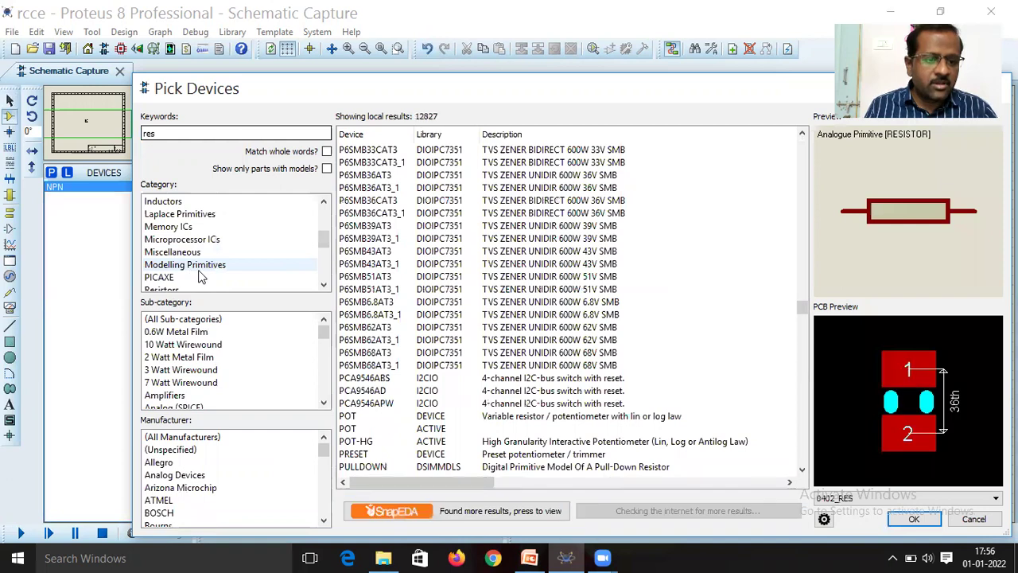
{"action": "scroll", "coordinate": [171, 510], "scroll_direction": "down", "scroll_amount": 1}
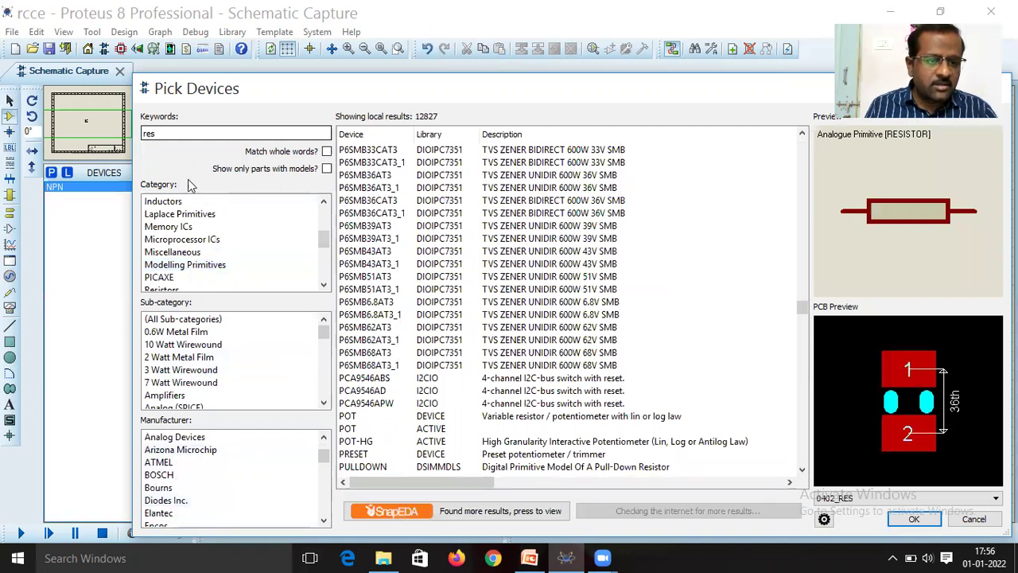
{"action": "scroll", "coordinate": [199, 228], "scroll_direction": "down", "scroll_amount": 1}
{"action": "scroll", "coordinate": [198, 228], "scroll_direction": "up", "scroll_amount": 1}
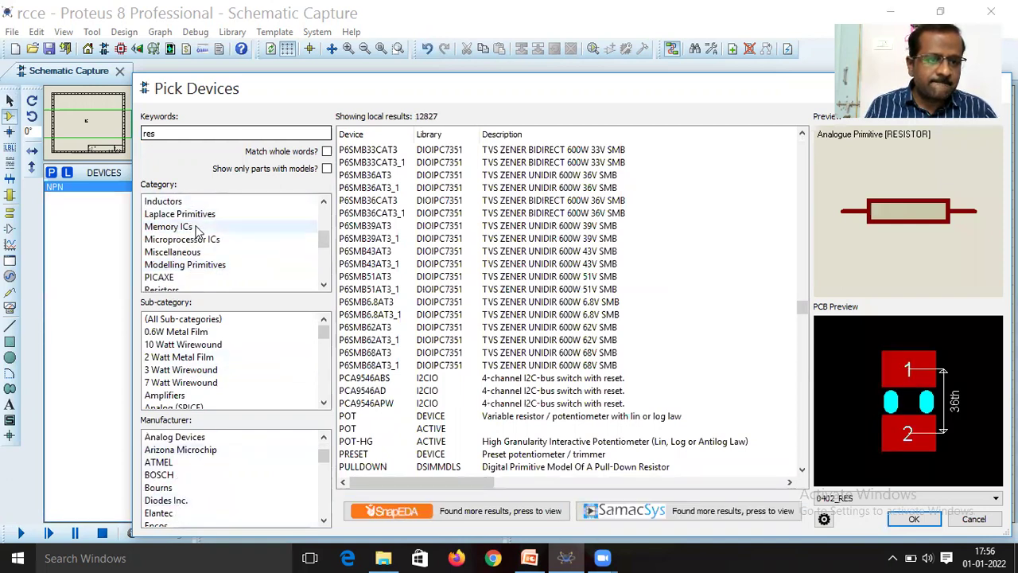
{"action": "scroll", "coordinate": [199, 229], "scroll_direction": "down", "scroll_amount": 1}
{"action": "left_click", "coordinate": [163, 252]}
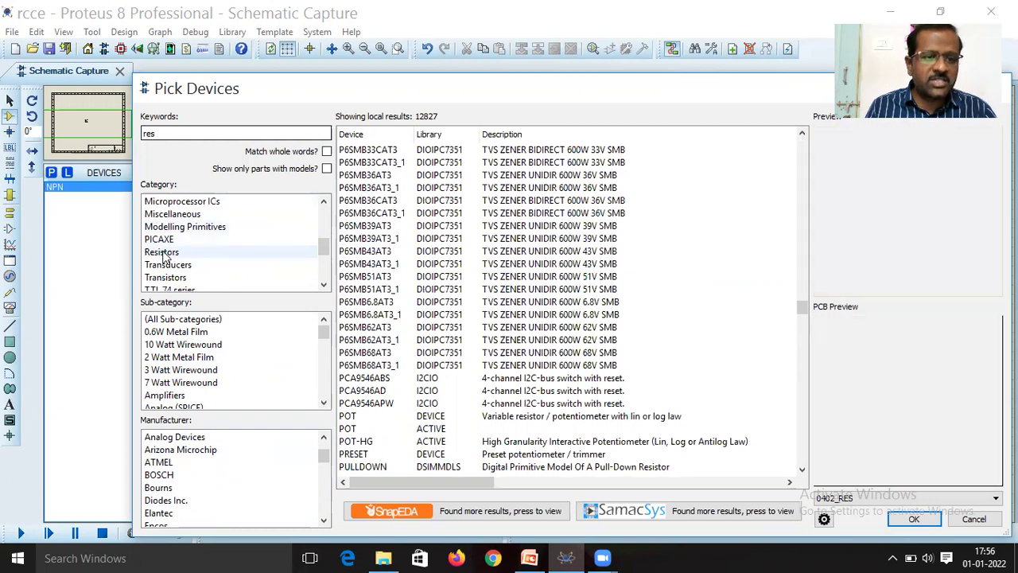
{"action": "left_click", "coordinate": [170, 254]}
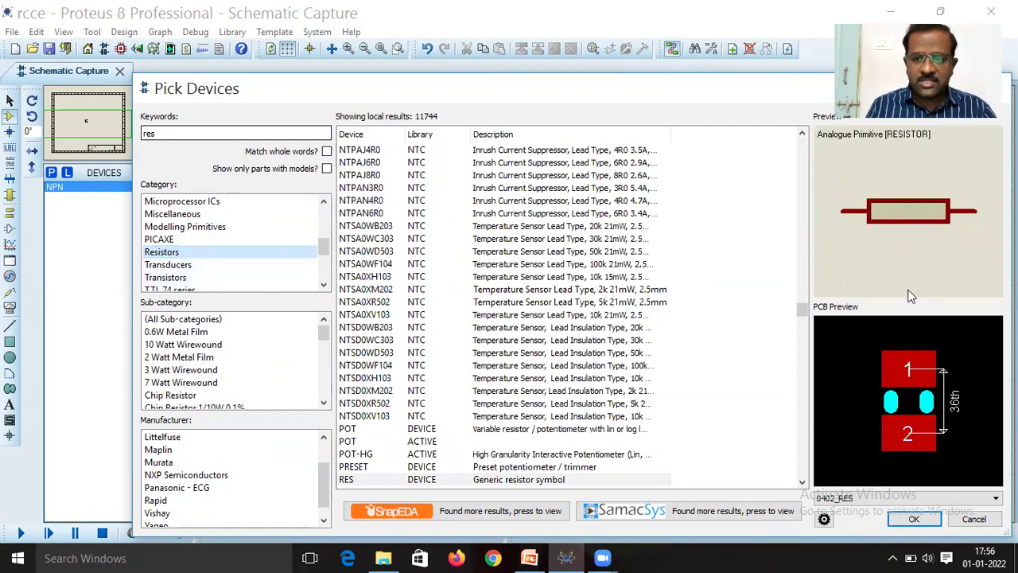
{"action": "scroll", "coordinate": [420, 275], "scroll_direction": "down", "scroll_amount": 1}
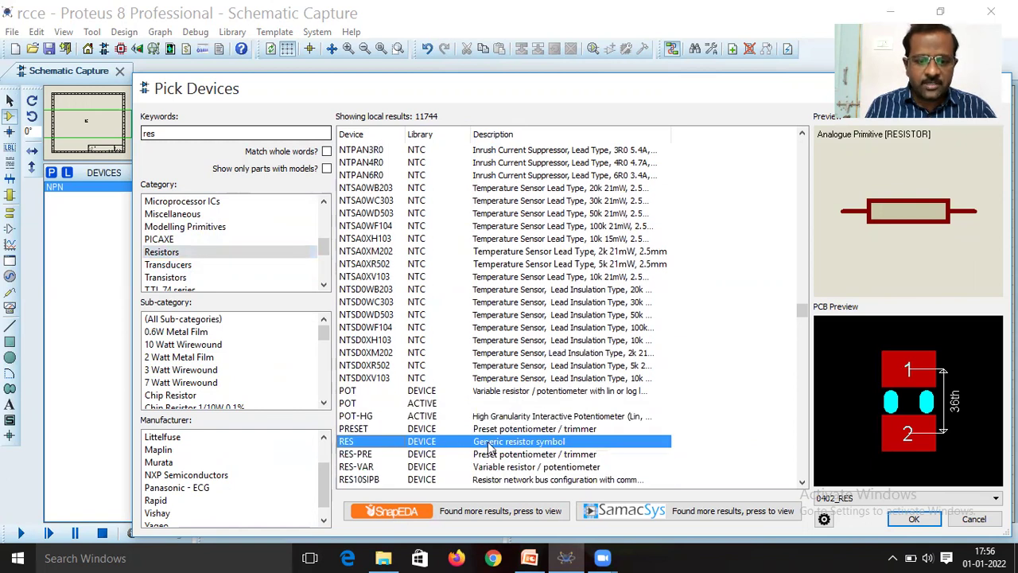
{"action": "left_click", "coordinate": [914, 519]}
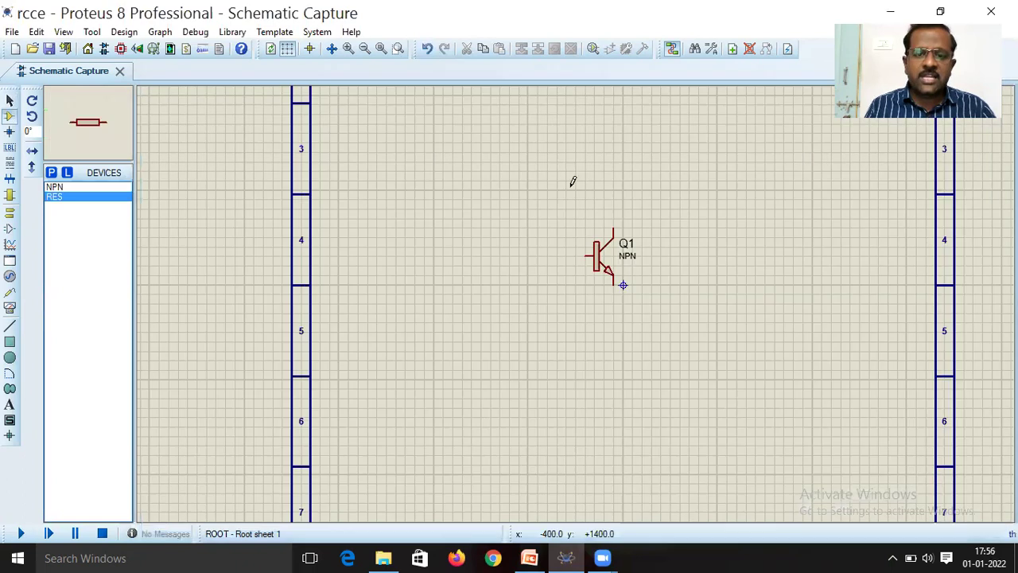
Place four RES resistors around transistor Q1, two above and two below, and rotate the one above the transistor clockwise.
{"action": "left_click", "coordinate": [626, 150]}
{"action": "left_click", "coordinate": [626, 152]}
{"action": "left_click", "coordinate": [517, 155]}
{"action": "left_click", "coordinate": [518, 156]}
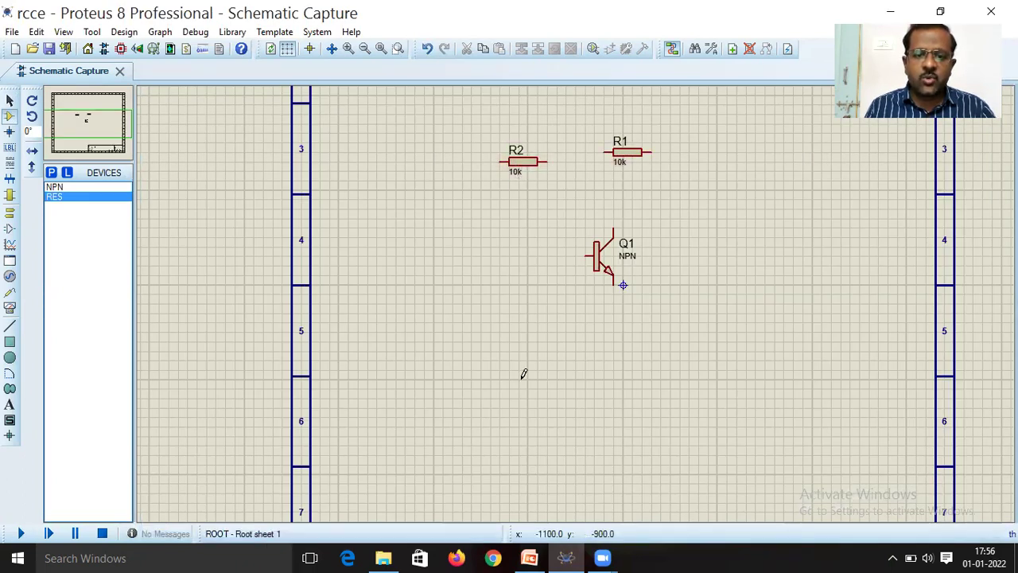
{"action": "left_click", "coordinate": [520, 357]}
{"action": "left_click", "coordinate": [520, 356]}
{"action": "left_click", "coordinate": [629, 360]}
{"action": "left_click", "coordinate": [629, 359]}
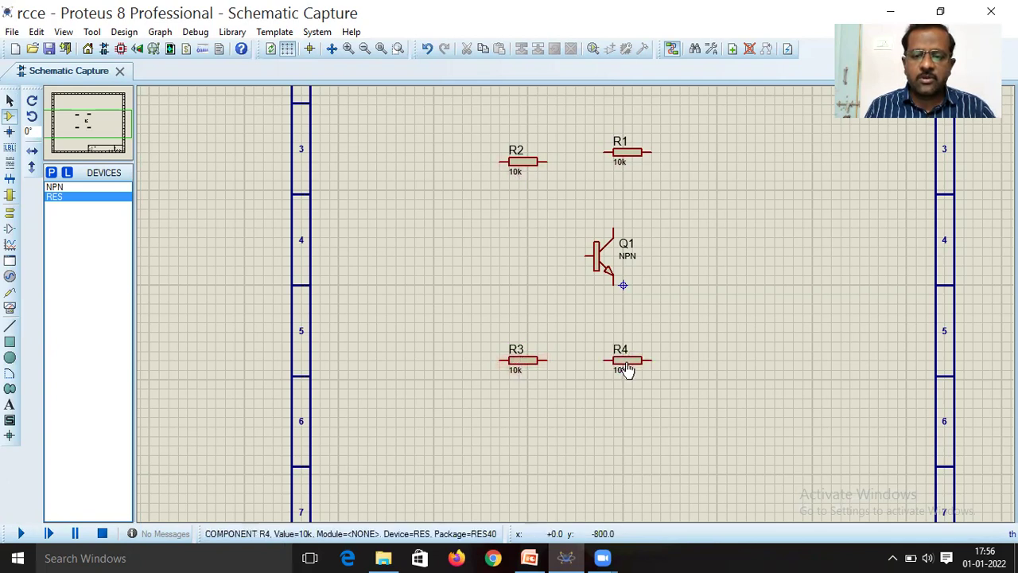
{"action": "right_click", "coordinate": [643, 164]}
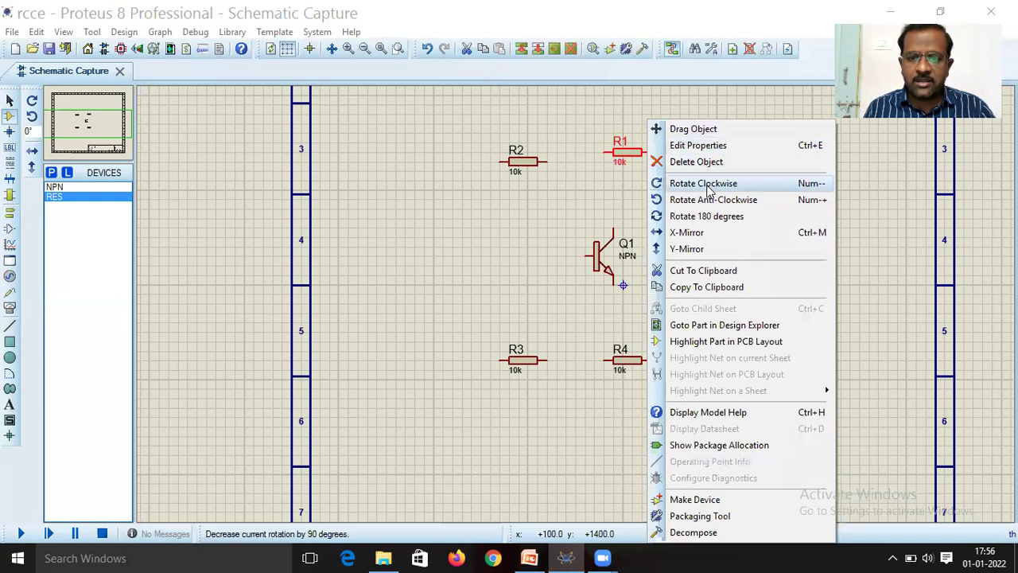
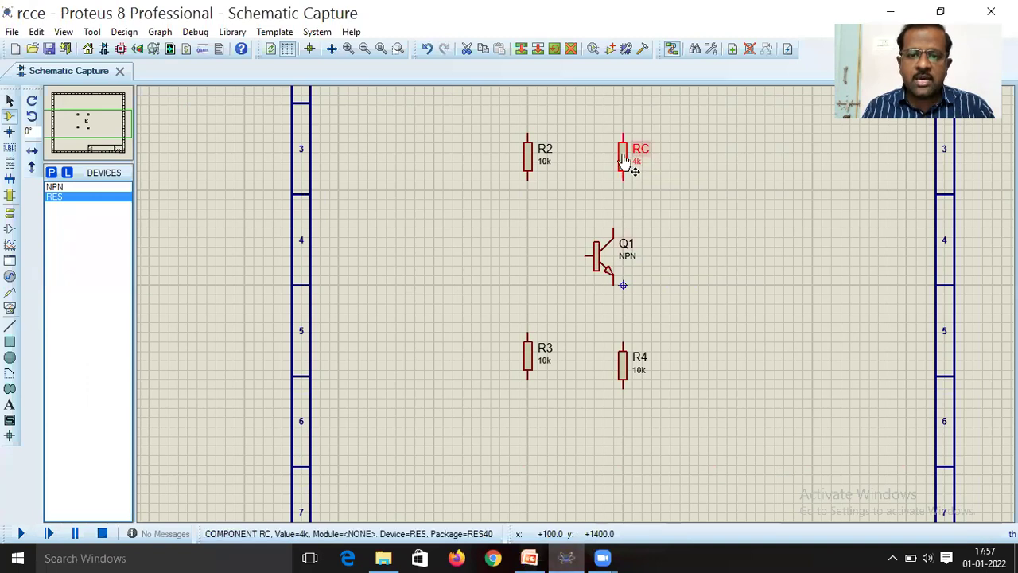
Set the resistance of collector resistor RC to 10k.
{"action": "double_click", "coordinate": [629, 159]}
{"action": "left_click", "coordinate": [429, 182]}
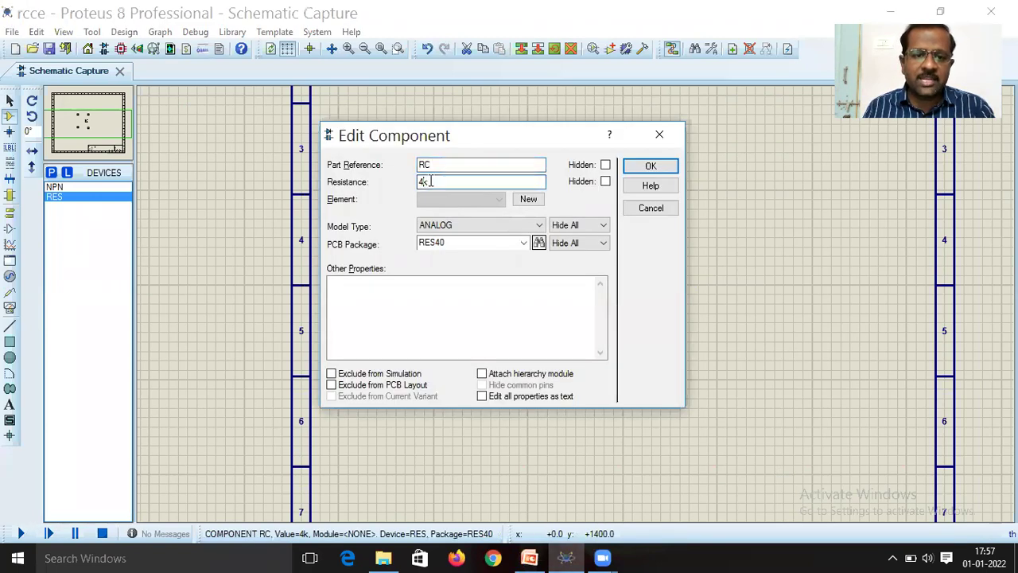
{"action": "left_click", "coordinate": [673, 166]}
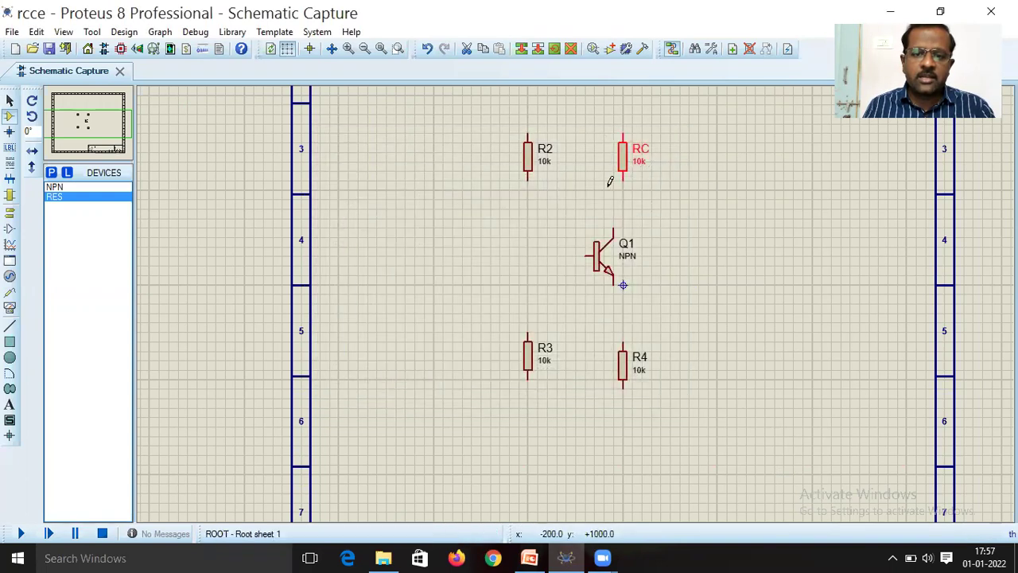
Rename the resistor beside RC as R1 and set its resistance to 33k.
{"action": "double_click", "coordinate": [526, 165]}
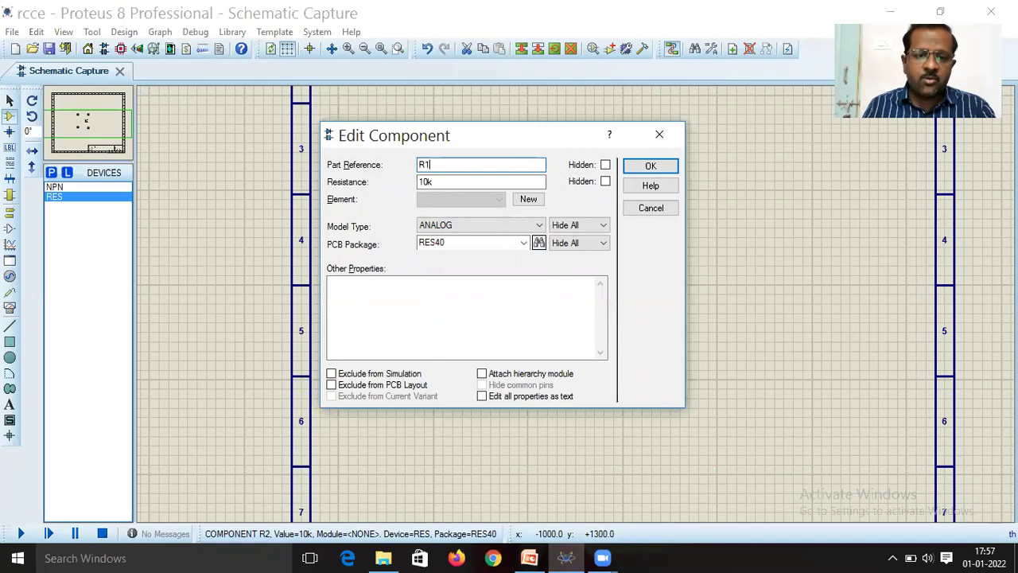
{"action": "key", "text": "Tab"}
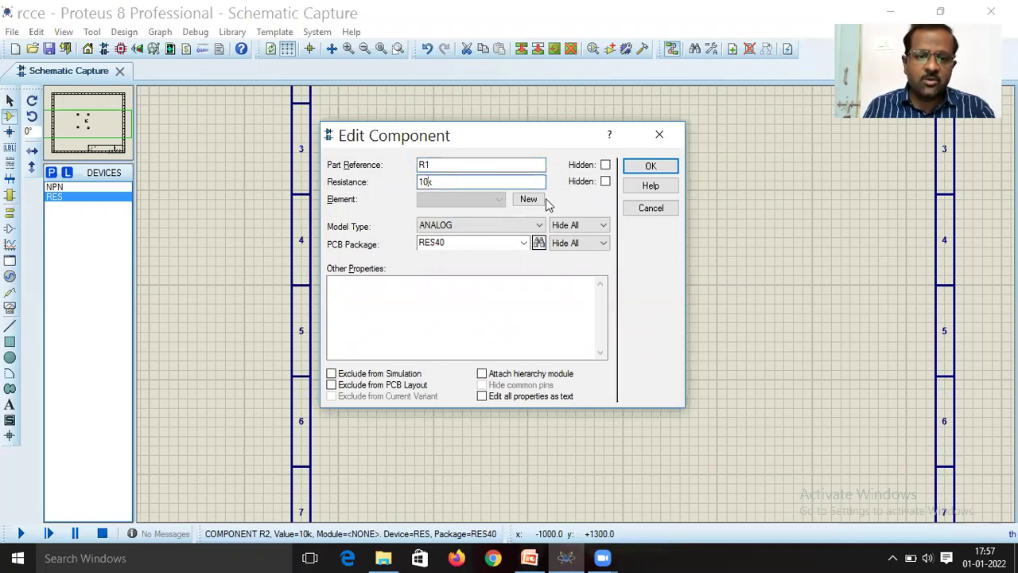
{"action": "key", "text": "Delete"}
{"action": "key", "text": "Delete"}
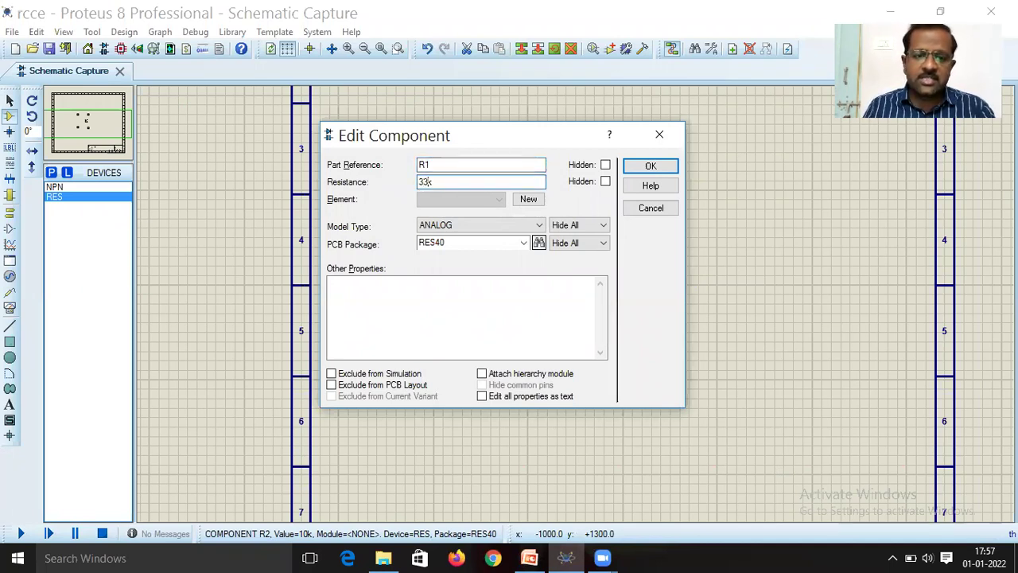
{"action": "left_click", "coordinate": [650, 165]}
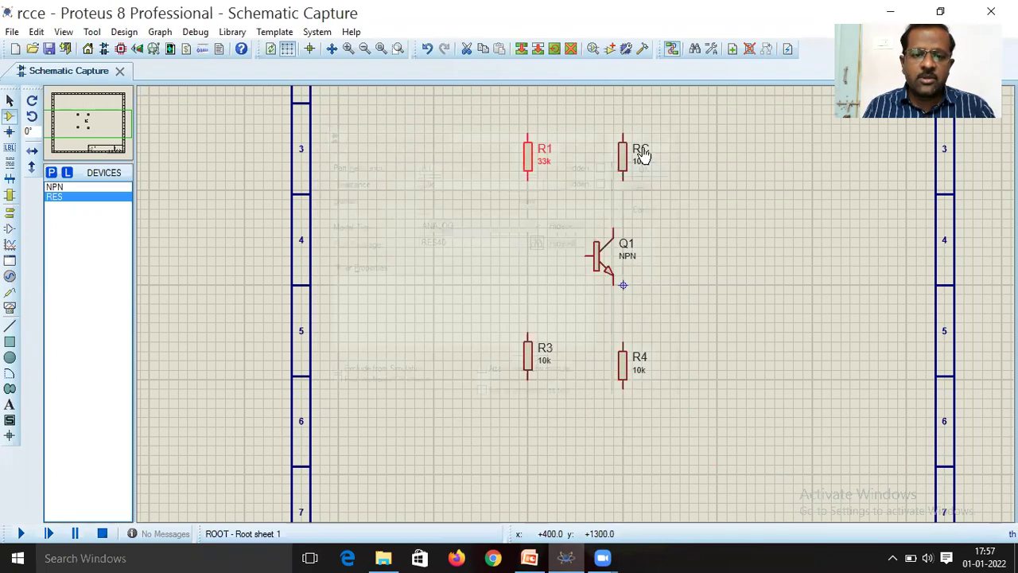
Rename the resistor below R1 as R2 and set its resistance to 3.3k.
{"action": "double_click", "coordinate": [531, 365]}
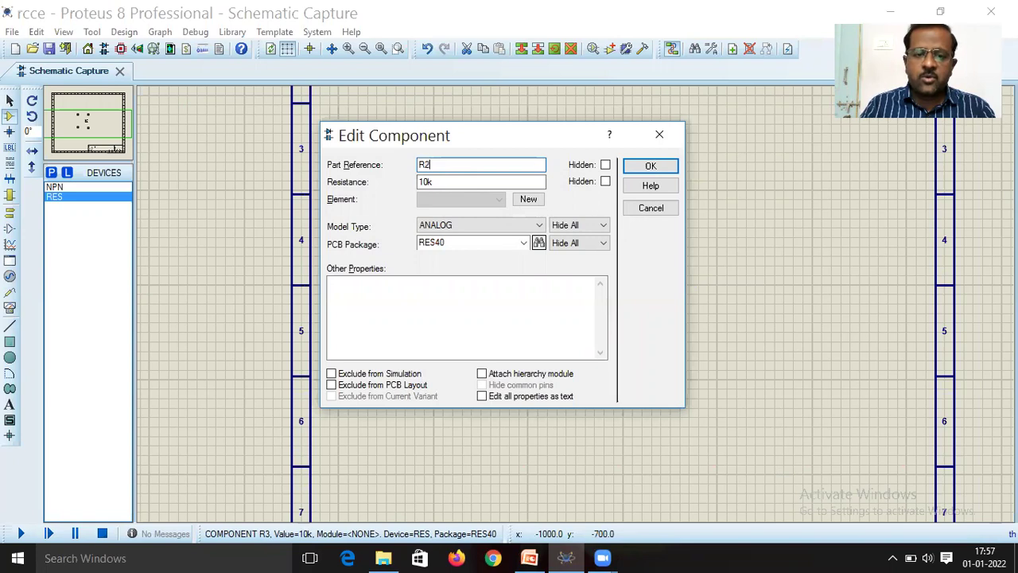
{"action": "left_click", "coordinate": [474, 180]}
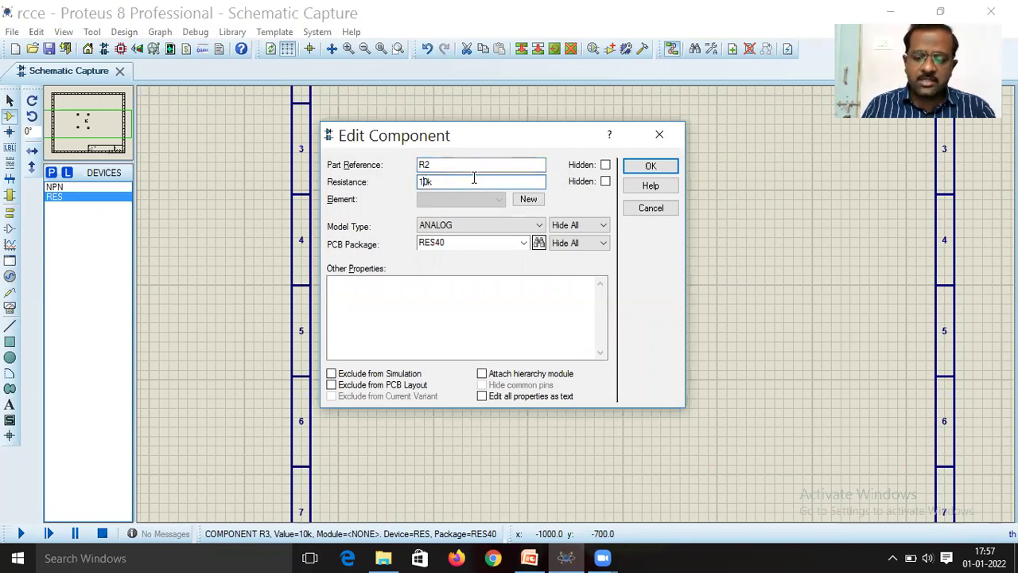
{"action": "type", "text": "3.3k"}
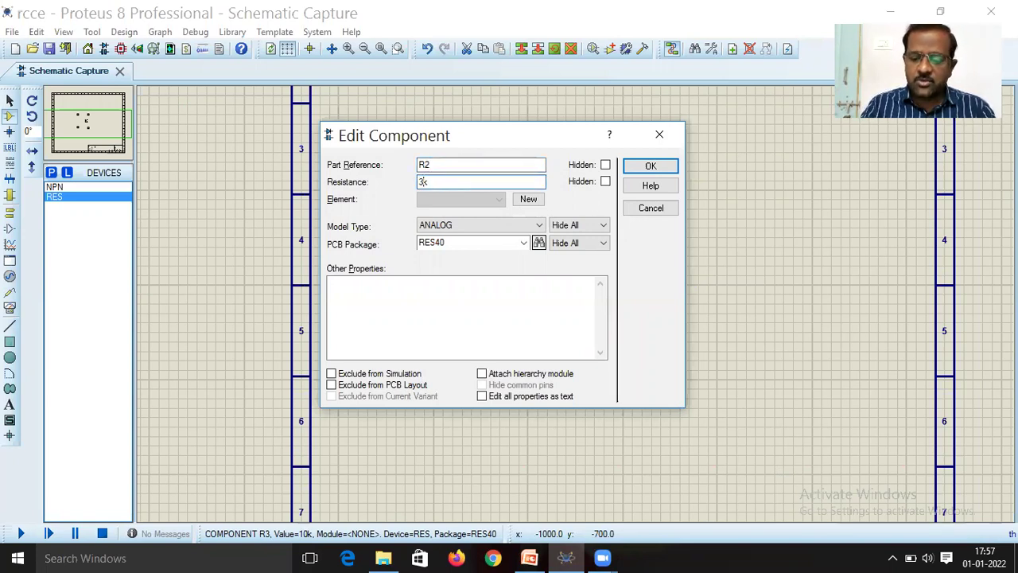
{"action": "left_click", "coordinate": [650, 166]}
Rename the resistor below the transistor as RE and set its resistance to 1k.
{"action": "left_click", "coordinate": [622, 363]}
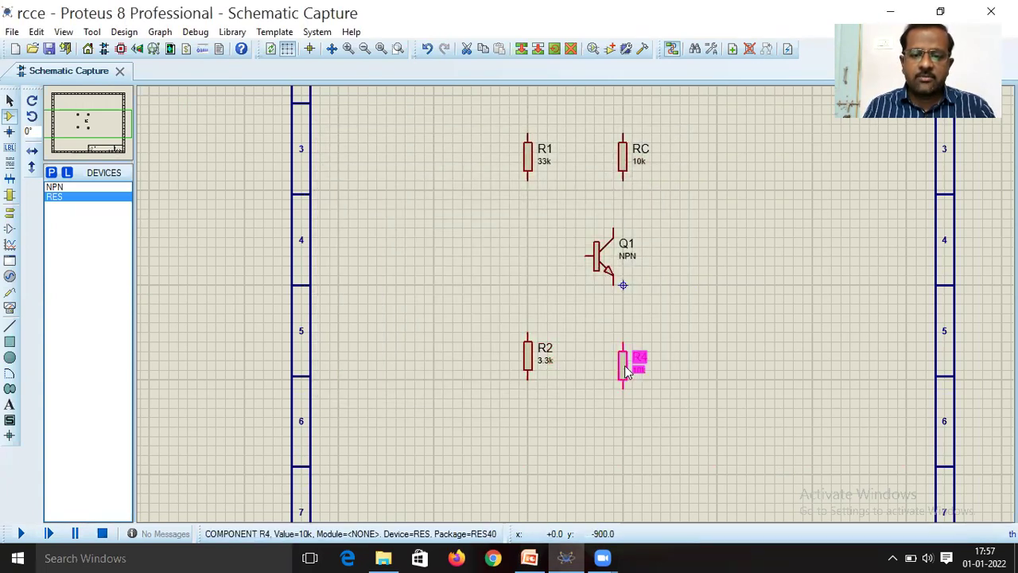
{"action": "left_click", "coordinate": [624, 360]}
{"action": "left_click", "coordinate": [444, 165]}
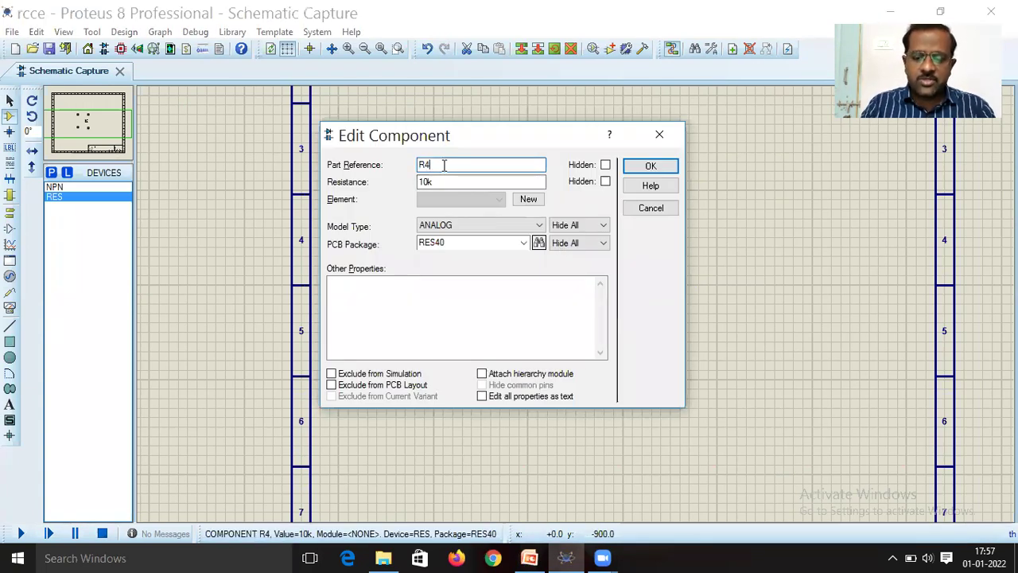
{"action": "type", "text": "E"}
{"action": "left_click", "coordinate": [430, 182]}
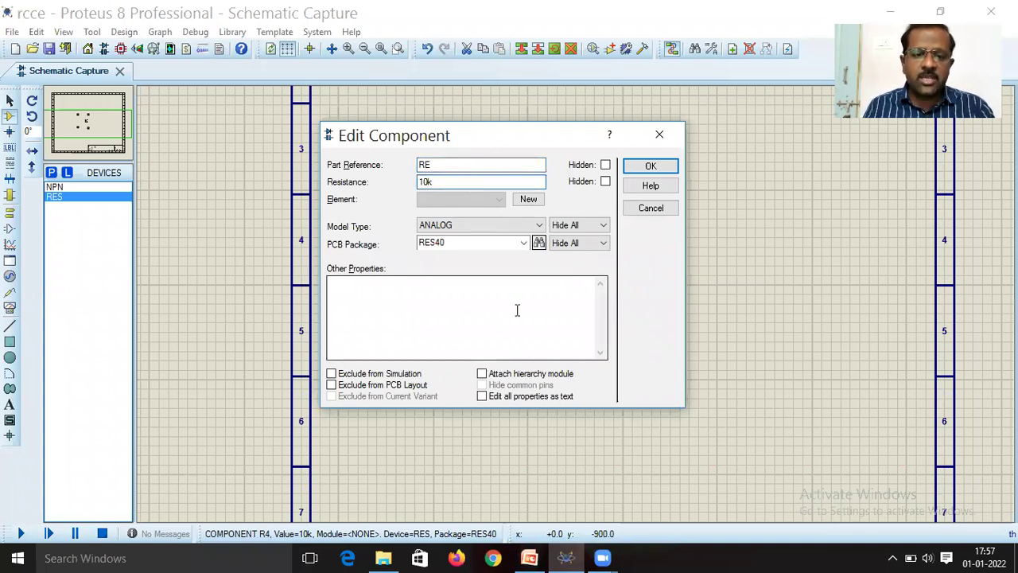
{"action": "left_click", "coordinate": [651, 165]}
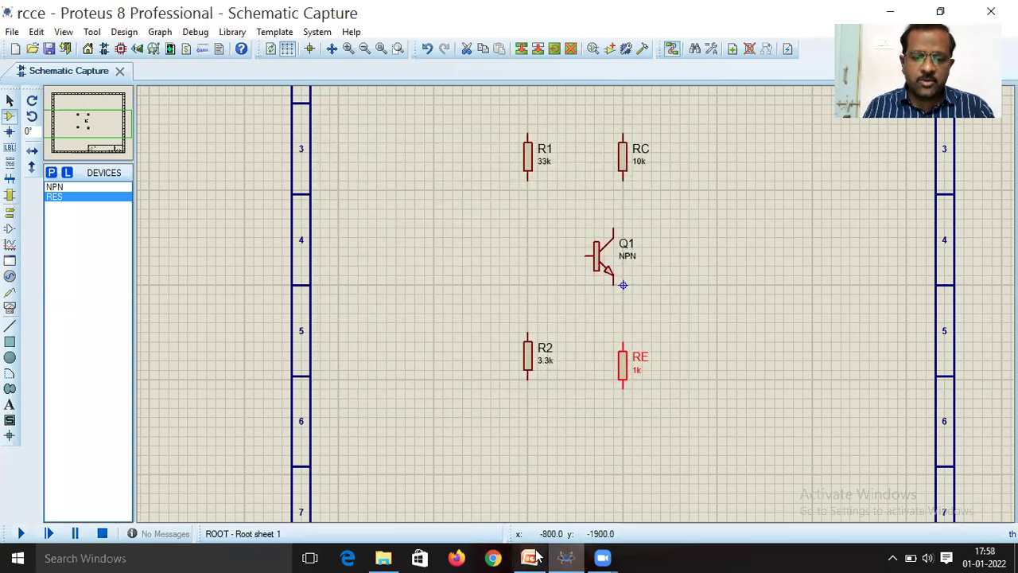
Check the circuit diagram in PowerPoint, return to Proteus and add the generic non-electrolytic capacitor CAP from Capacitors using the keyword cap.
{"action": "left_click", "coordinate": [530, 557]}
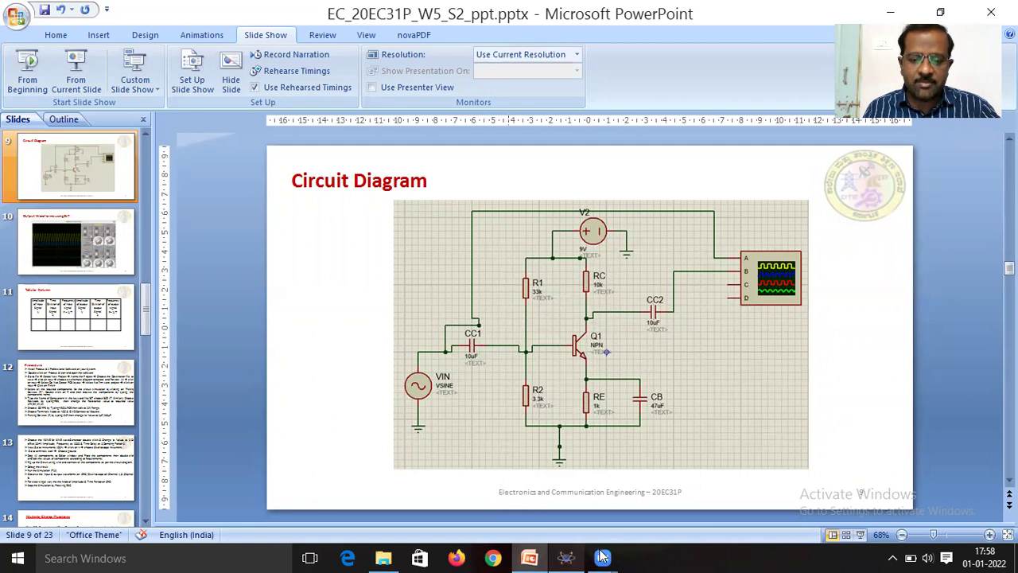
{"action": "left_click", "coordinate": [566, 558]}
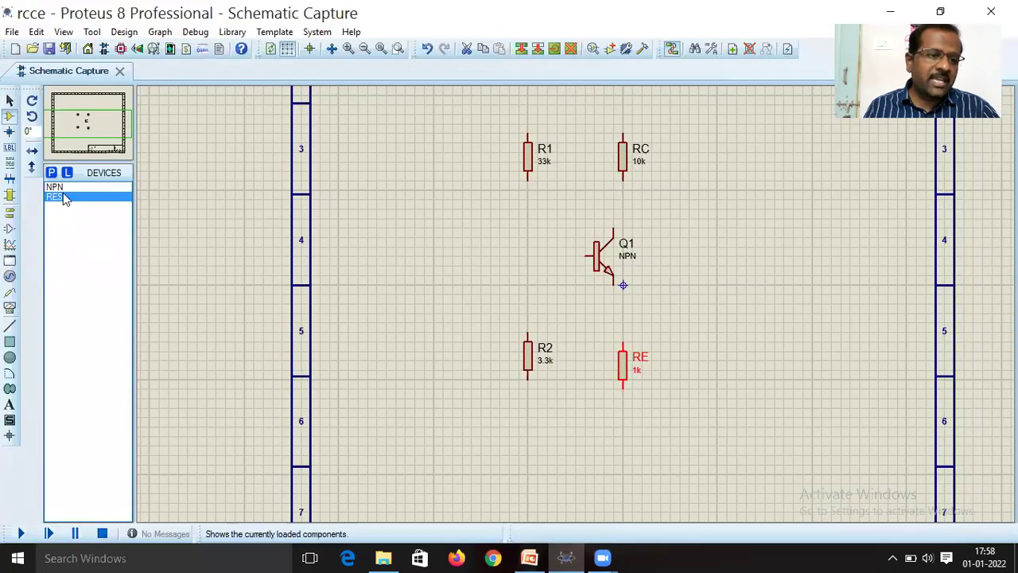
{"action": "left_click", "coordinate": [50, 174]}
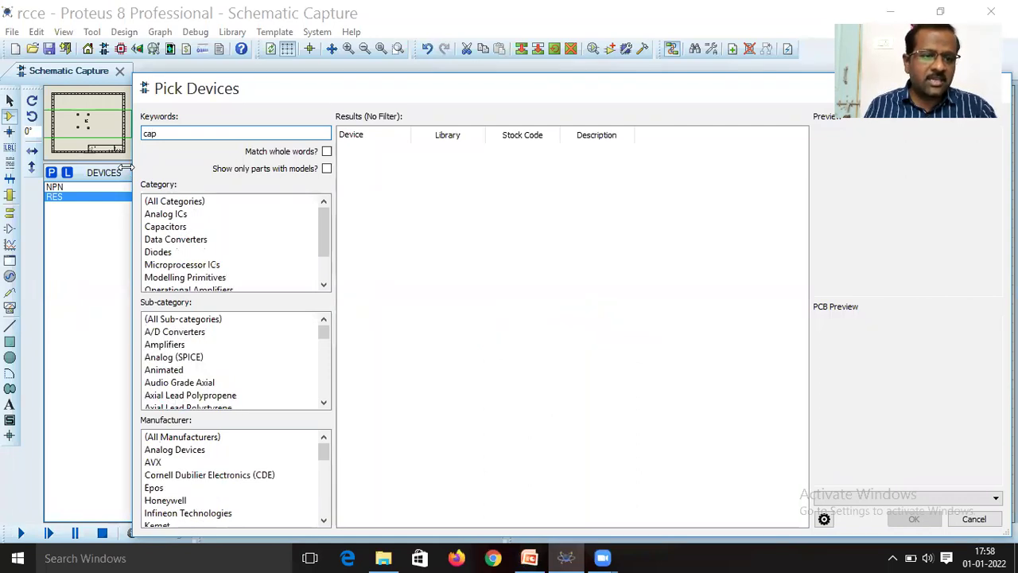
{"action": "left_click", "coordinate": [165, 228]}
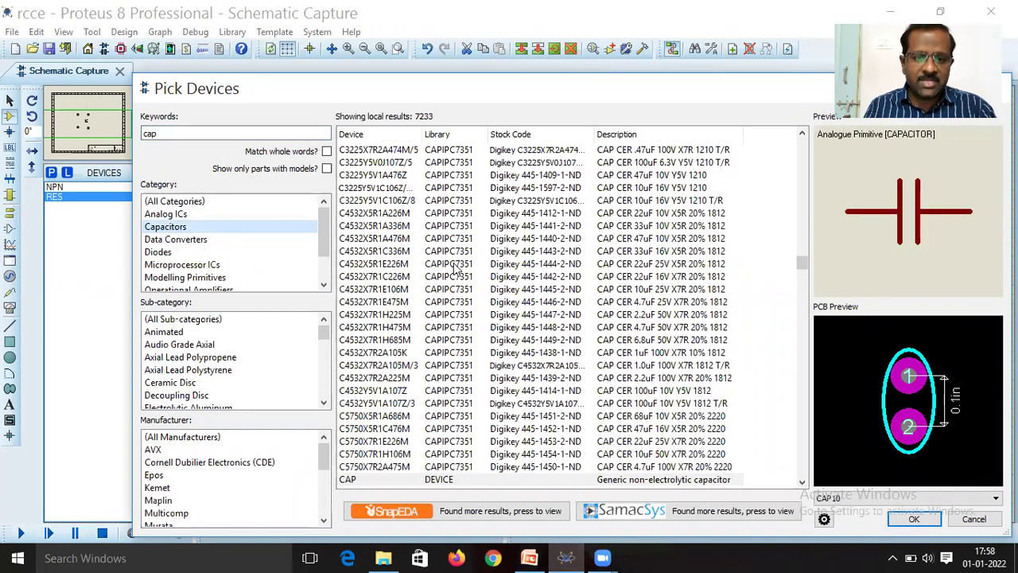
{"action": "scroll", "coordinate": [473, 286], "scroll_direction": "up", "scroll_amount": 5}
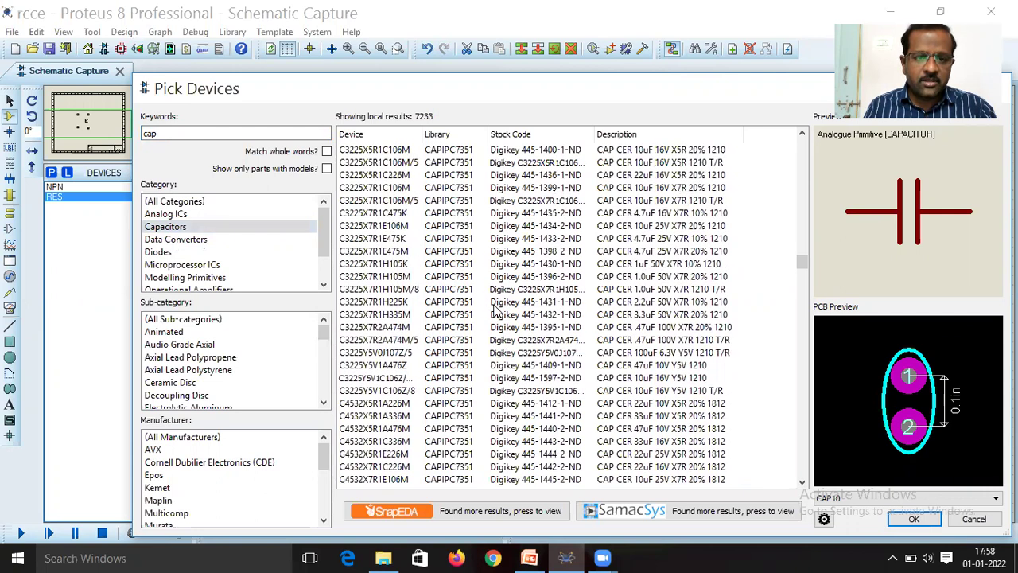
{"action": "scroll", "coordinate": [494, 310], "scroll_direction": "up", "scroll_amount": 3}
{"action": "scroll", "coordinate": [495, 308], "scroll_direction": "down", "scroll_amount": 2}
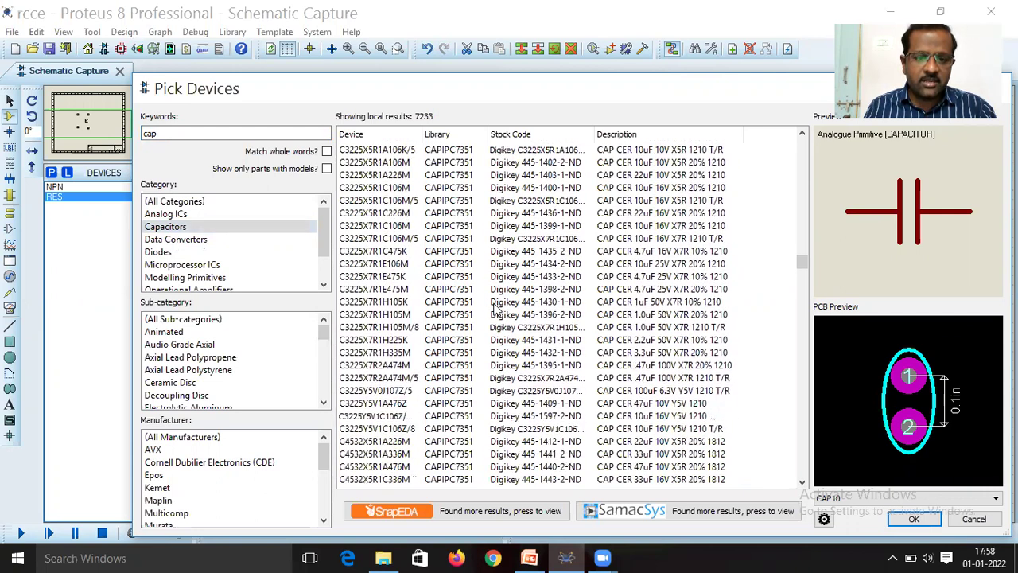
{"action": "scroll", "coordinate": [495, 309], "scroll_direction": "down", "scroll_amount": 3}
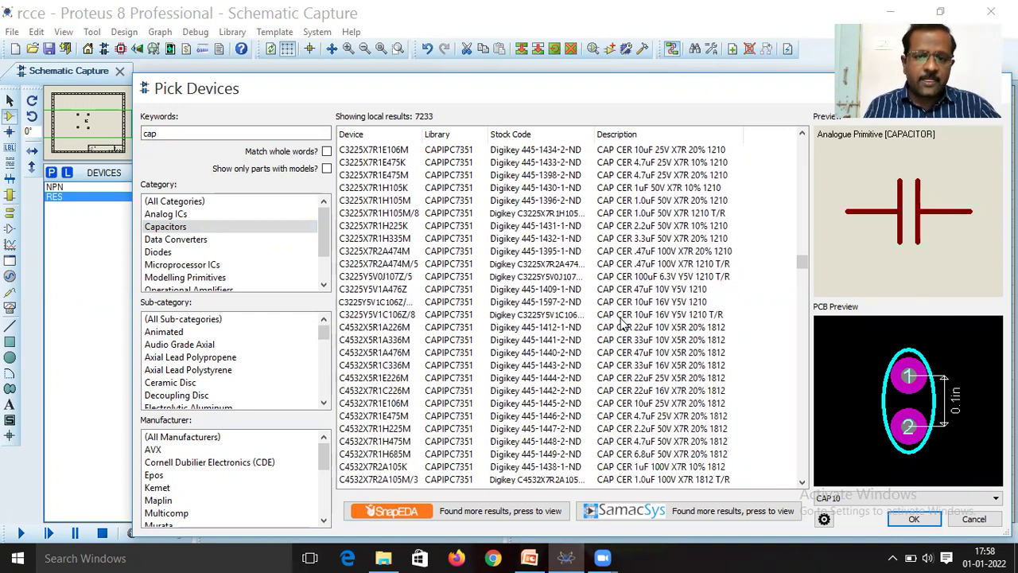
{"action": "scroll", "coordinate": [737, 253], "scroll_direction": "up", "scroll_amount": 1}
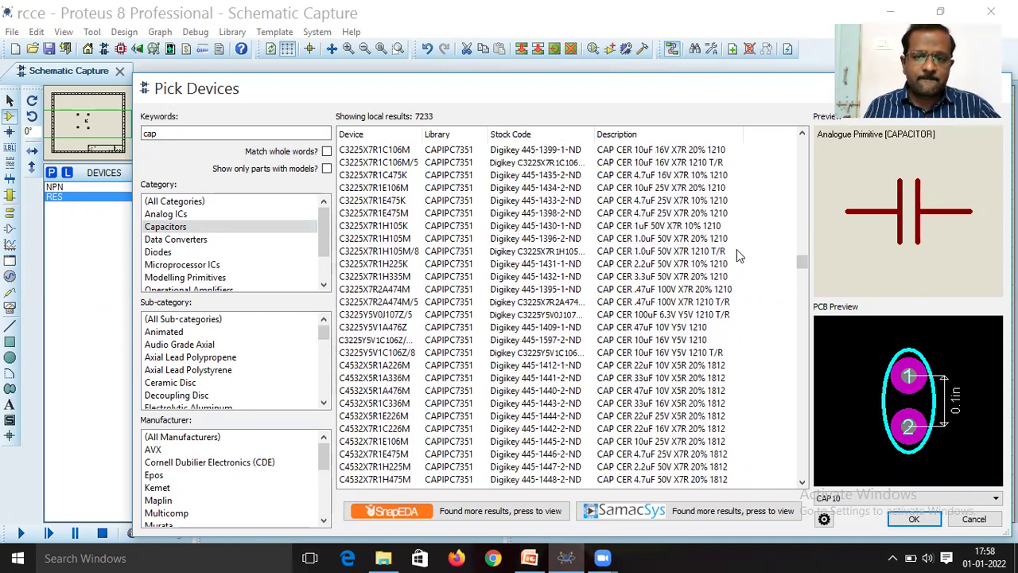
{"action": "left_click", "coordinate": [915, 519]}
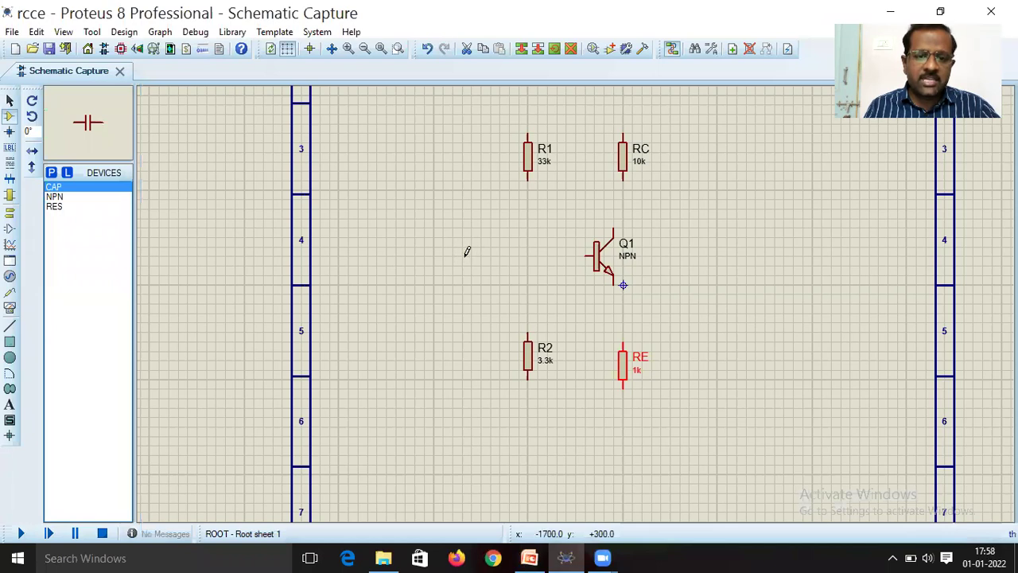
Place two horizontal capacitors, one on the transistor's base side and one beside its collector, below RC's level.
{"action": "left_click", "coordinate": [468, 251]}
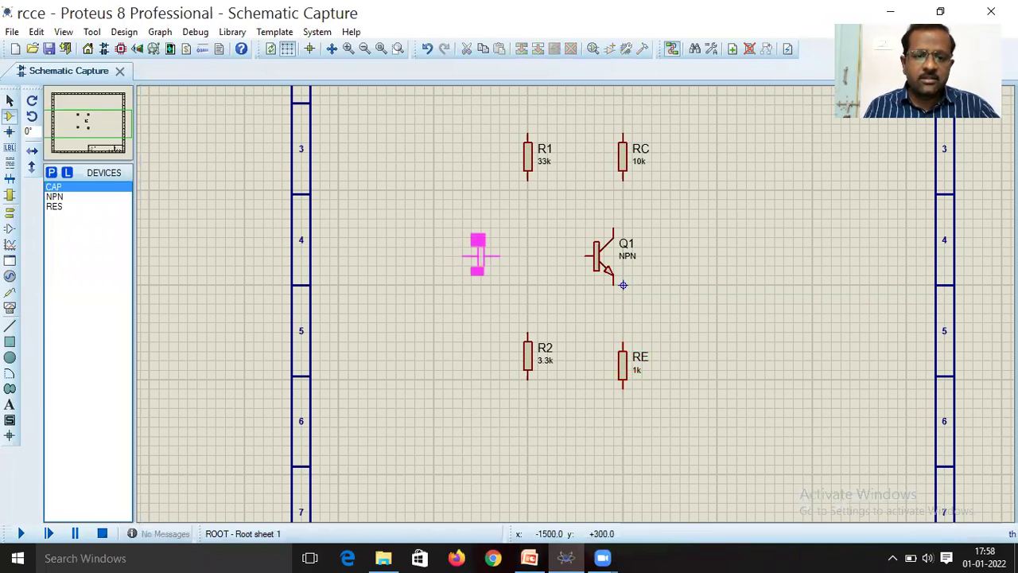
{"action": "left_click", "coordinate": [452, 266]}
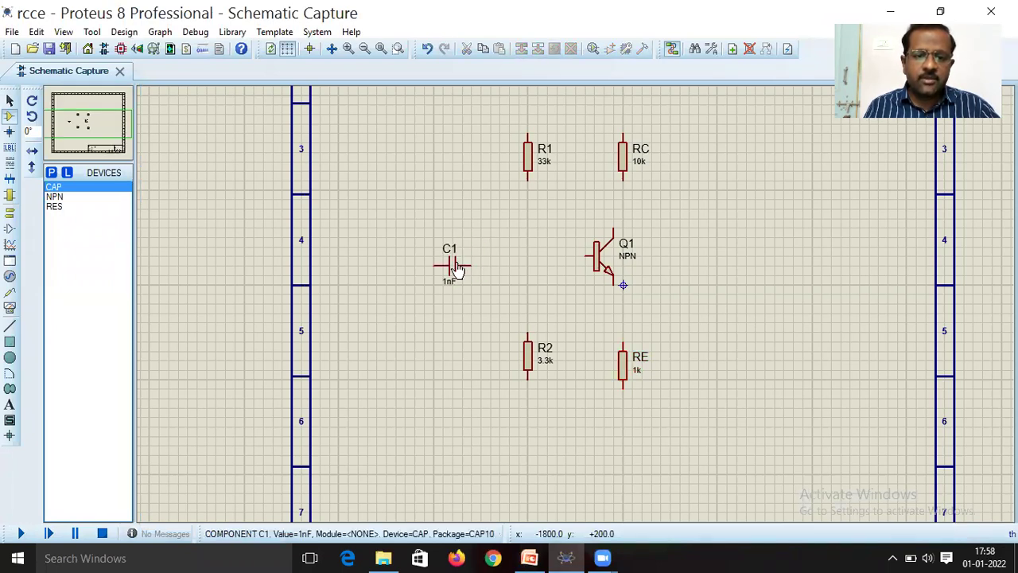
{"action": "left_click", "coordinate": [719, 195]}
{"action": "left_click", "coordinate": [718, 209]}
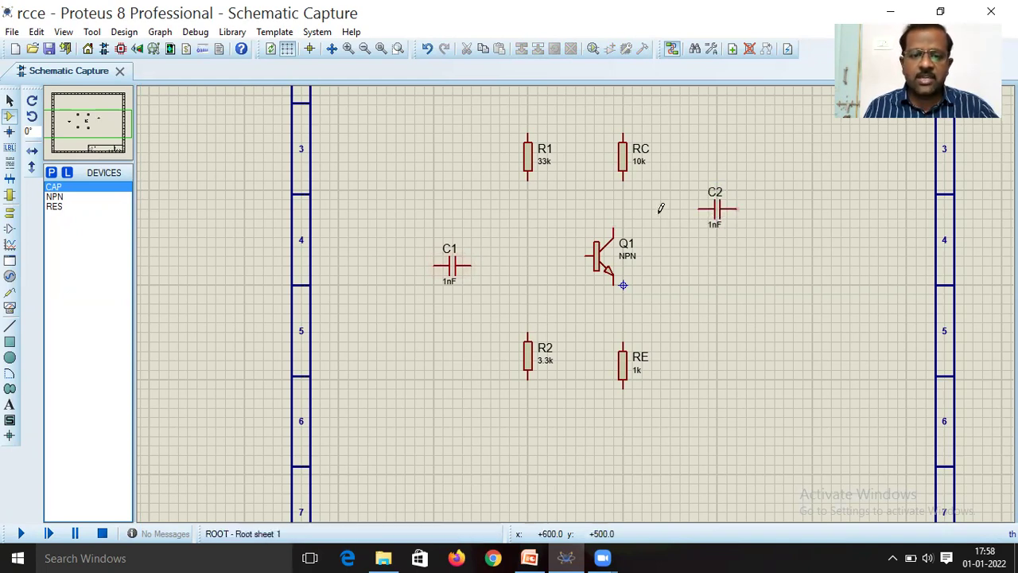
Check the bypass capacitor in the PowerPoint circuit diagram, return to Proteus, place a third capacitor beside RE and rotate it clockwise.
{"action": "left_click", "coordinate": [529, 557]}
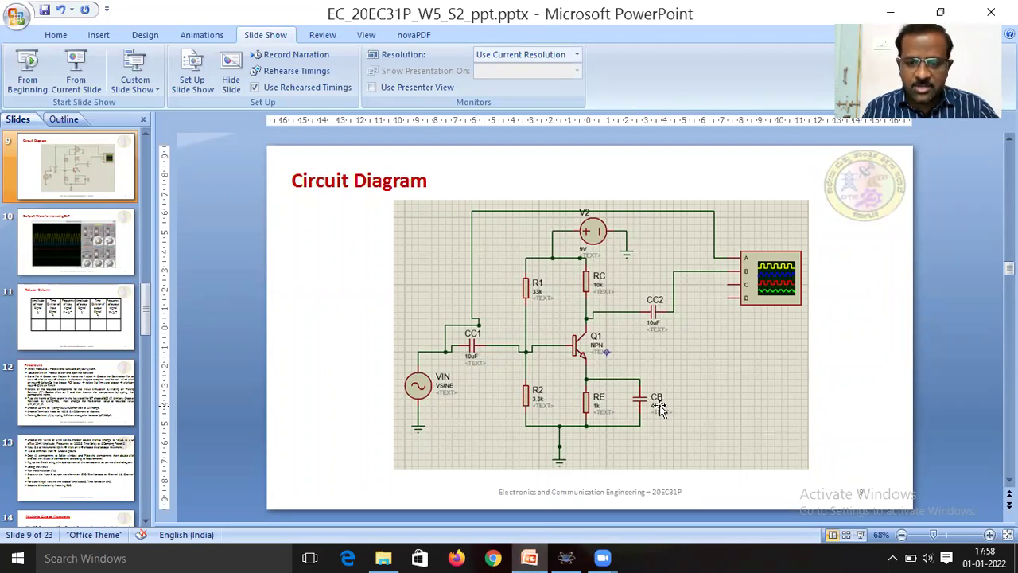
{"action": "left_click", "coordinate": [566, 558]}
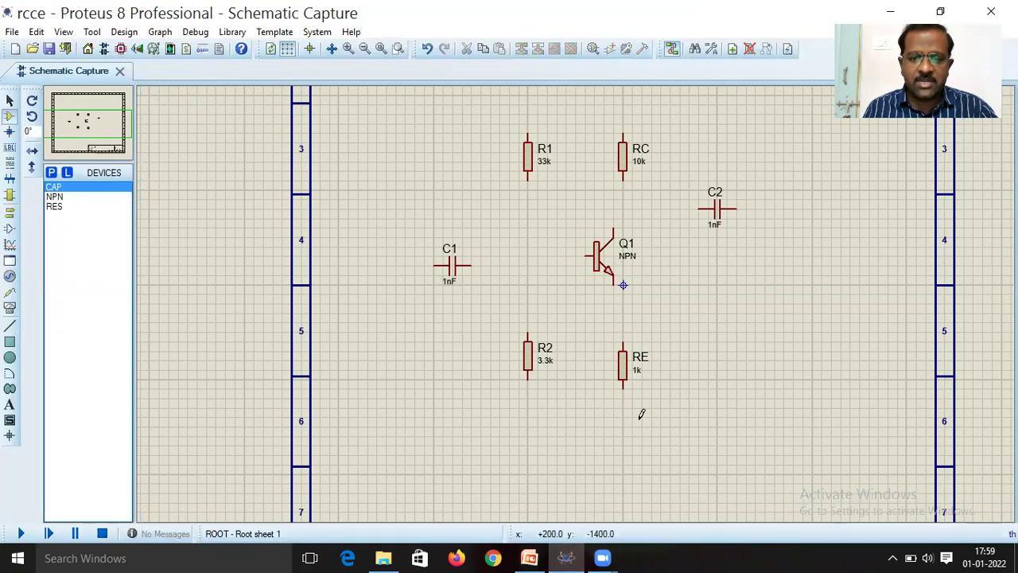
{"action": "left_click", "coordinate": [696, 362]}
{"action": "right_click", "coordinate": [710, 369]}
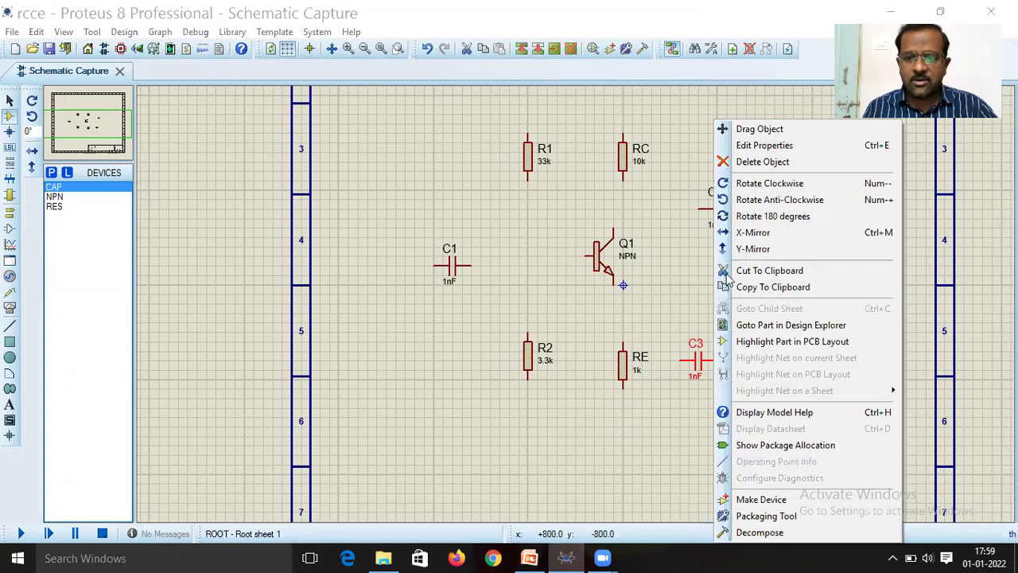
{"action": "left_click", "coordinate": [766, 184]}
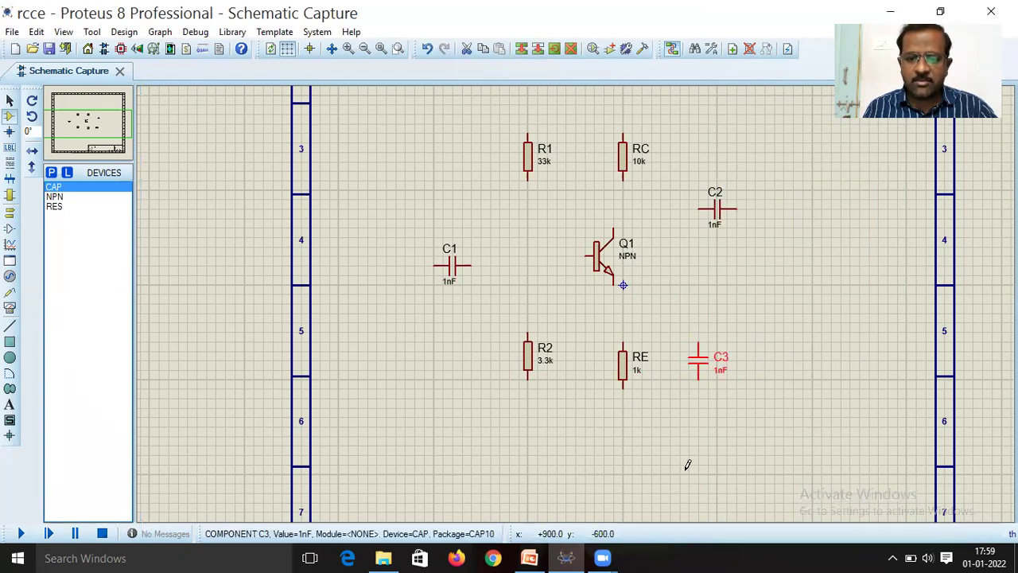
Set the capacitance of capacitors C1 and C2 to 10uF each.
{"action": "double_click", "coordinate": [450, 274]}
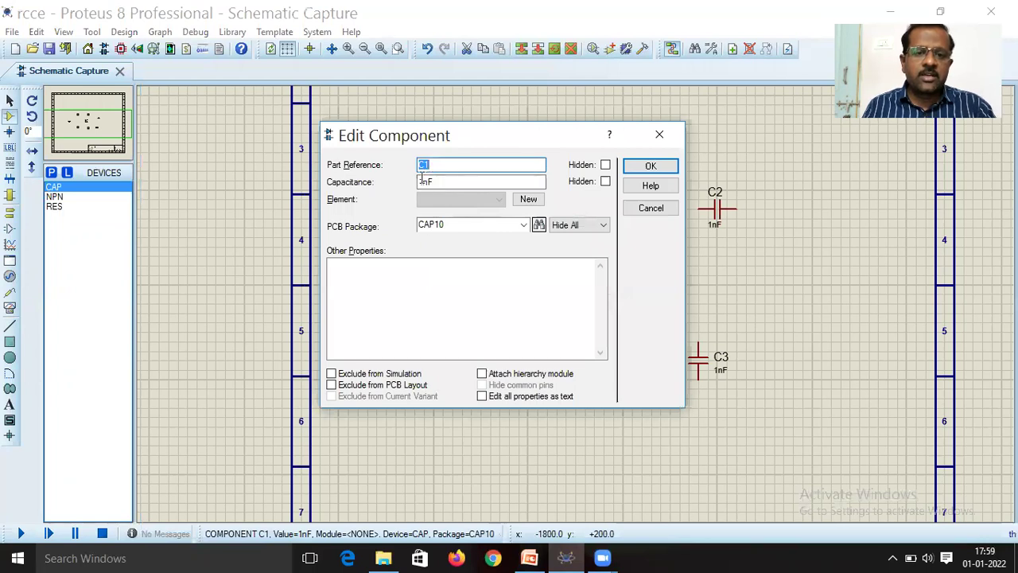
{"action": "left_click", "coordinate": [427, 181]}
{"action": "key", "text": "BackSpace"}
{"action": "type", "text": "u"}
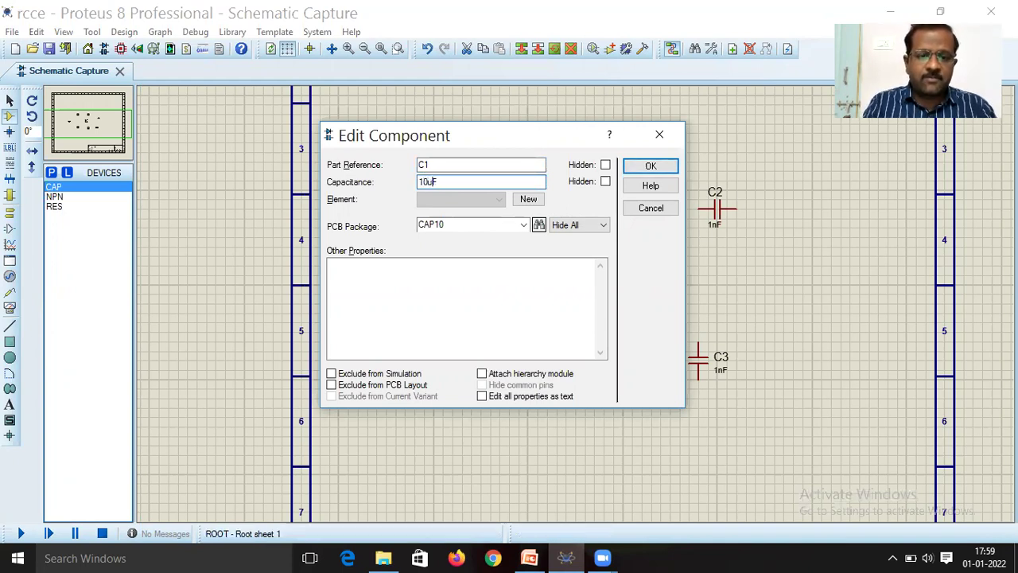
{"action": "left_click", "coordinate": [676, 168]}
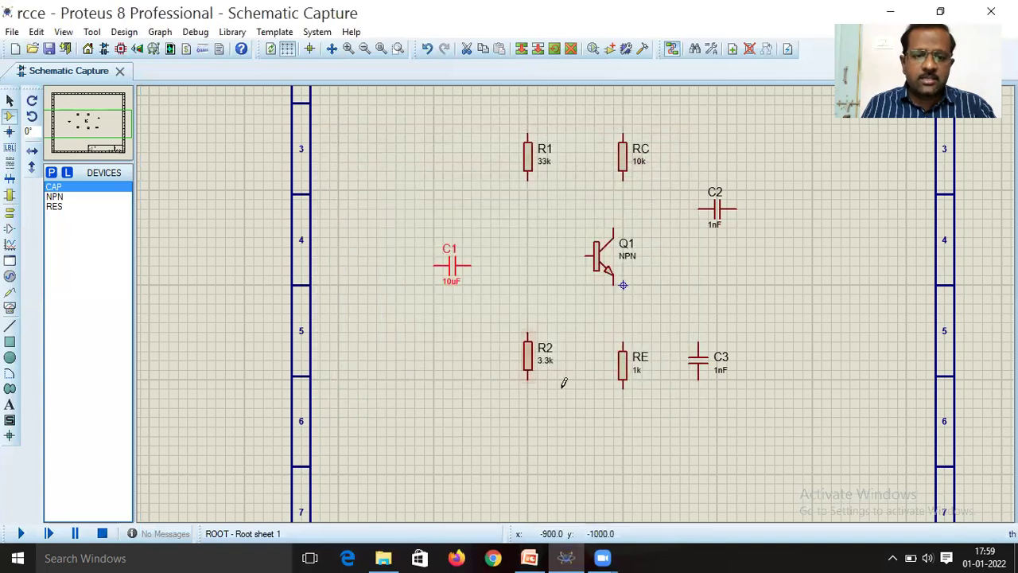
{"action": "double_click", "coordinate": [718, 213]}
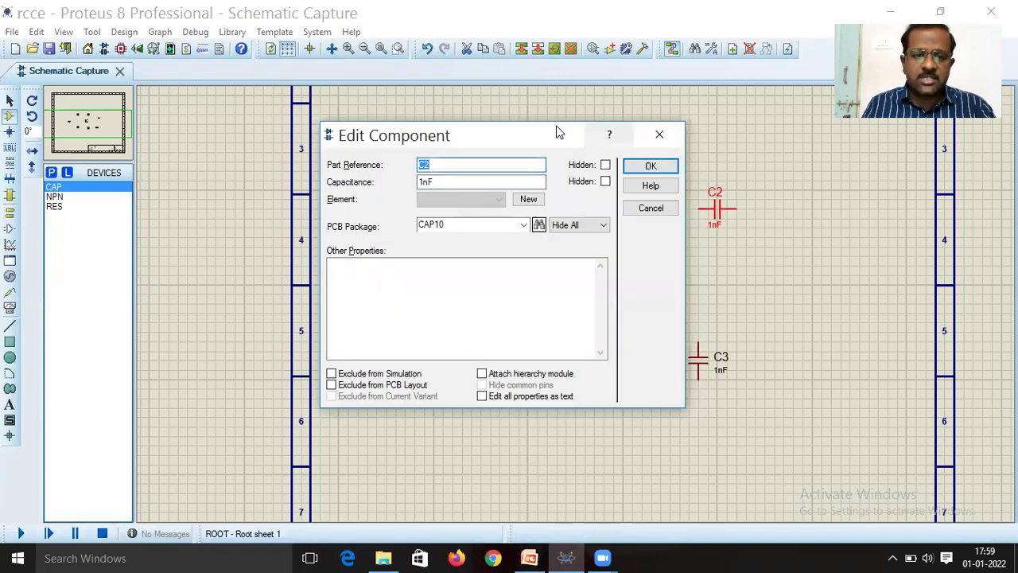
{"action": "left_click", "coordinate": [444, 182]}
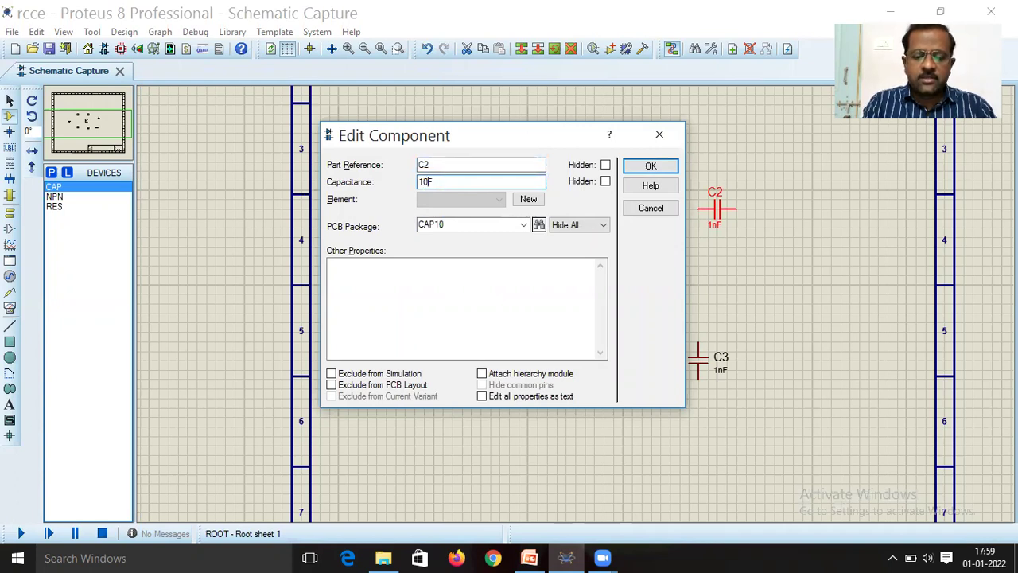
{"action": "left_click", "coordinate": [649, 165]}
Set the capacitance of capacitor C3, beside RE, to 47uF.
{"action": "double_click", "coordinate": [700, 364]}
{"action": "left_click", "coordinate": [427, 181]}
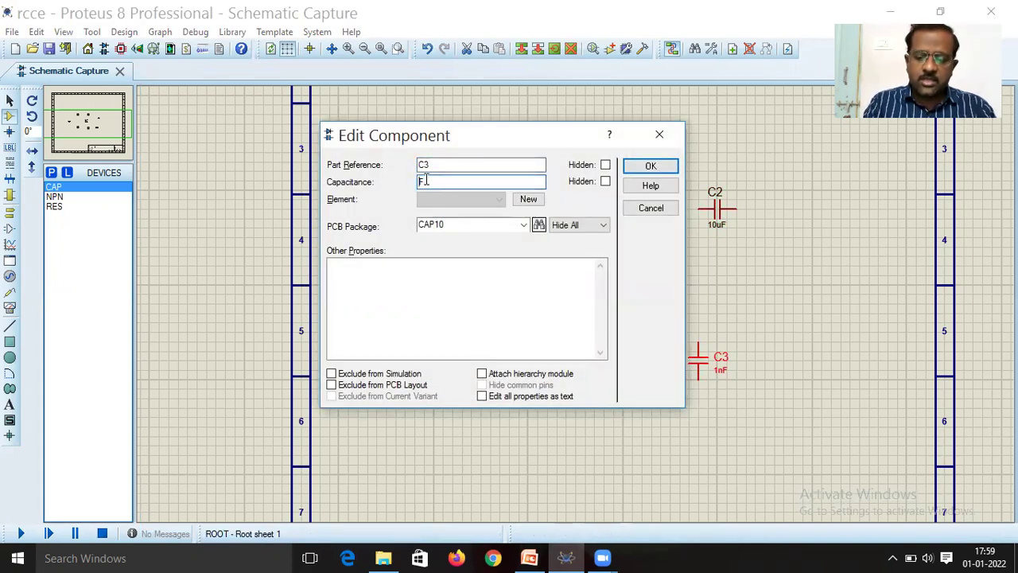
{"action": "type", "text": "47u"}
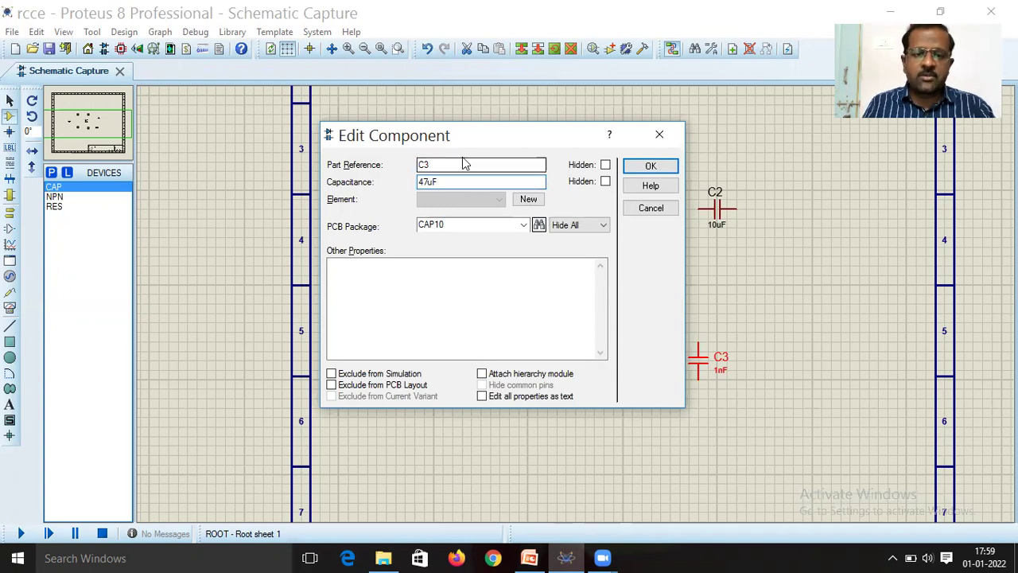
{"action": "left_click", "coordinate": [650, 166]}
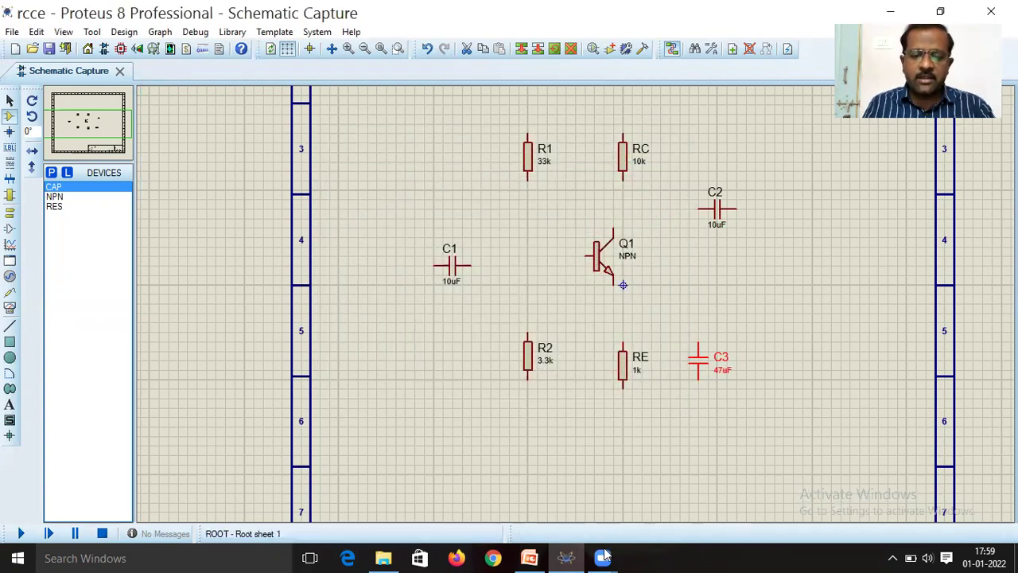
Check the supply in the PowerPoint circuit diagram, return to Proteus and add the DC voltage source VSOURCE using the keyword vsource.
{"action": "left_click", "coordinate": [529, 557]}
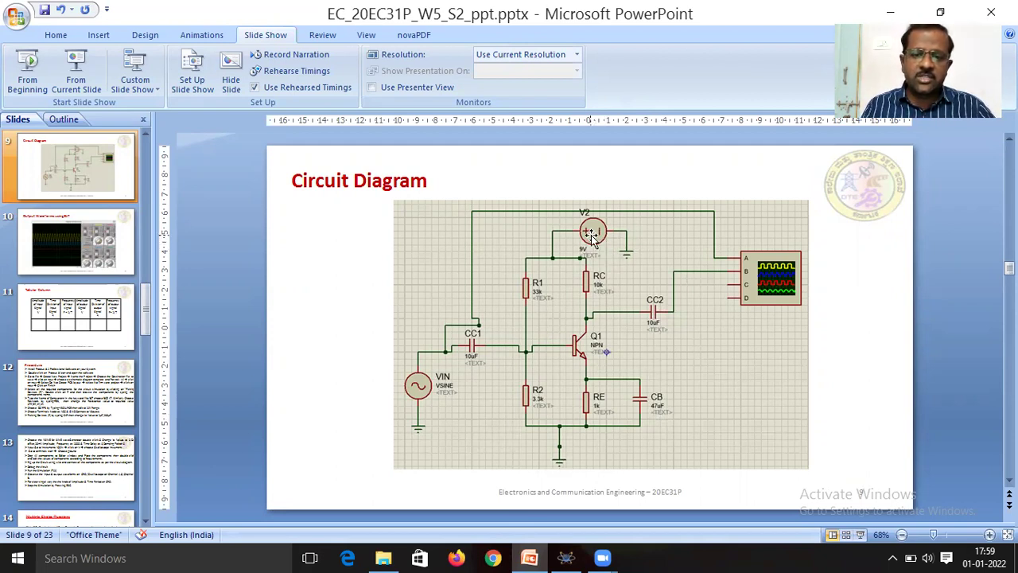
{"action": "left_click", "coordinate": [567, 557]}
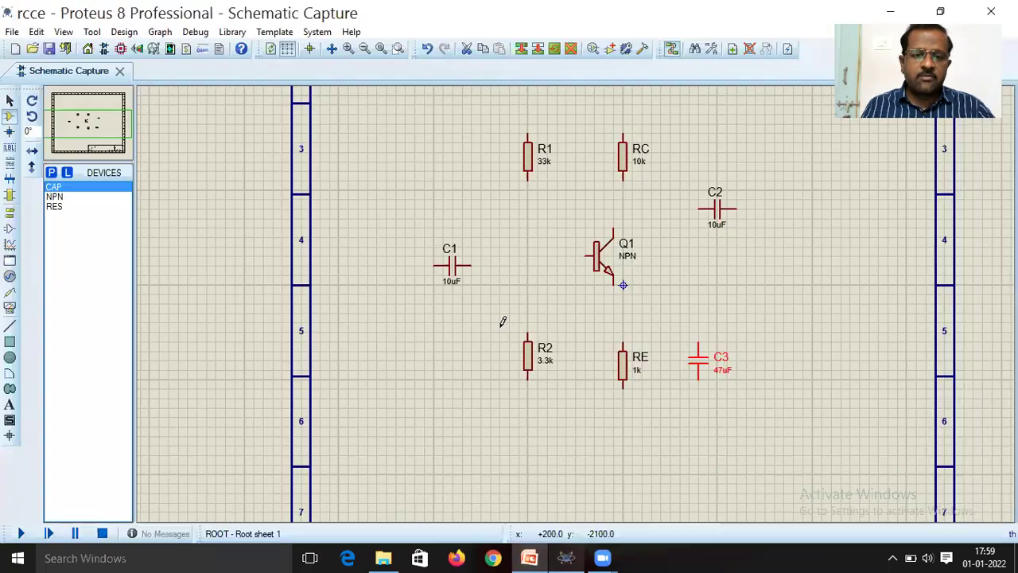
{"action": "left_click", "coordinate": [51, 172]}
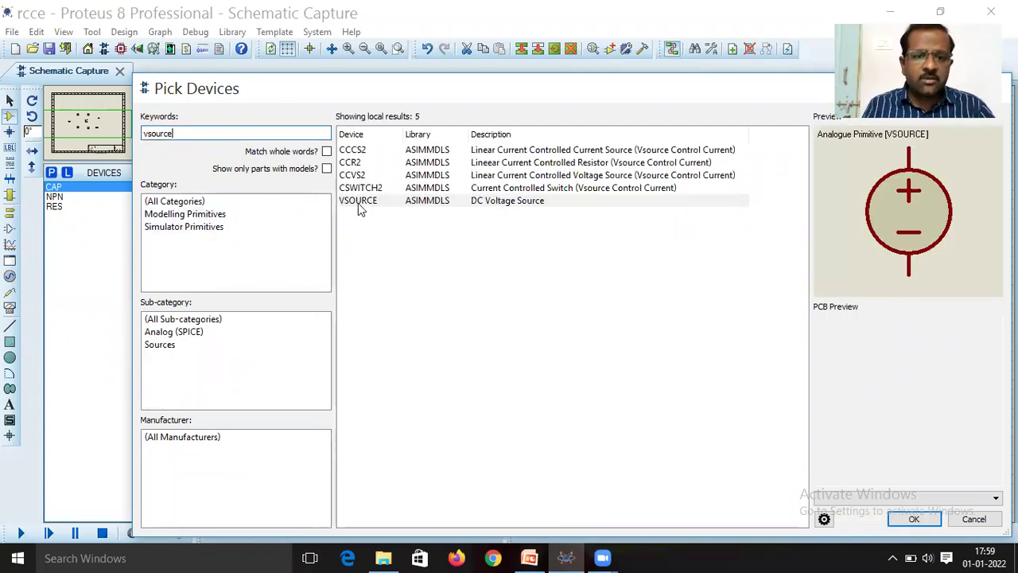
{"action": "left_click", "coordinate": [368, 203]}
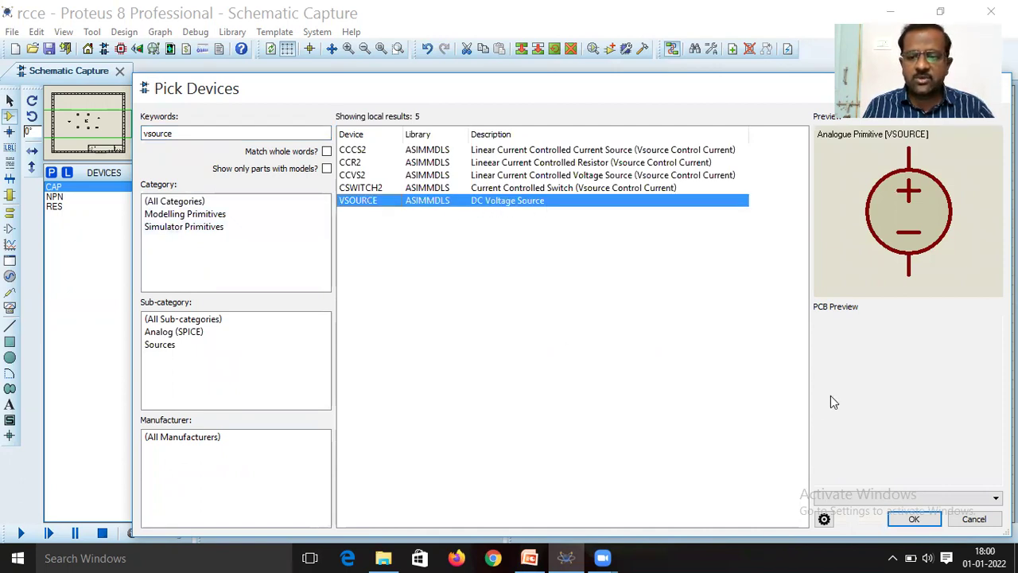
{"action": "left_click", "coordinate": [915, 517]}
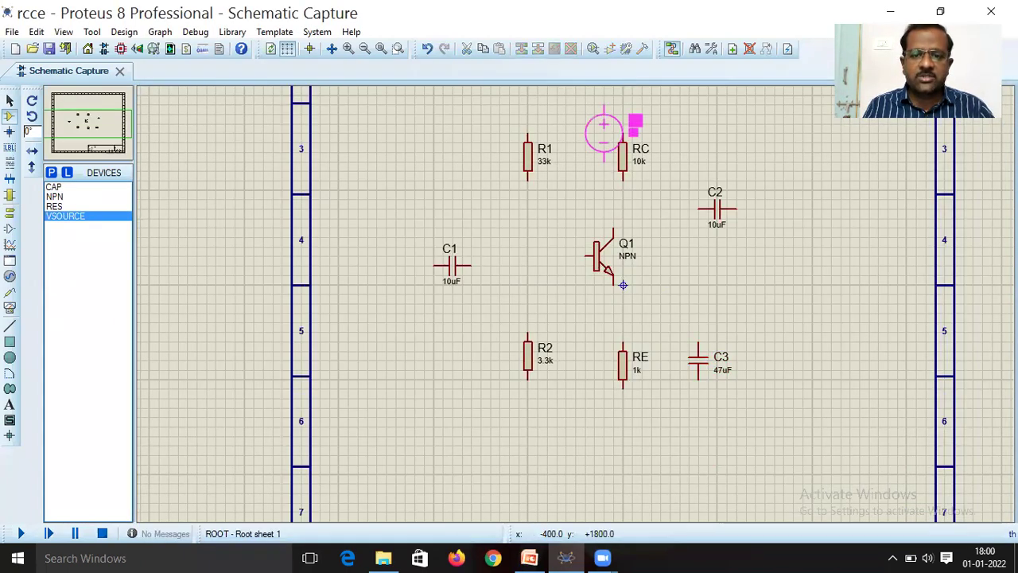
Place the DC voltage source between R1 and RC, rotate it anti-clockwise and move it up above both resistors.
{"action": "left_click", "coordinate": [575, 114]}
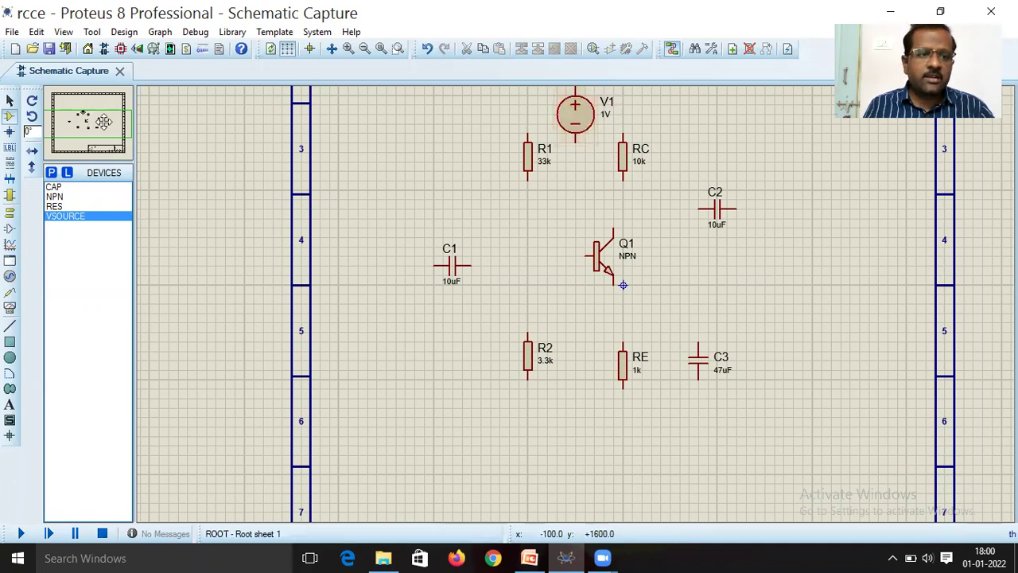
{"action": "left_click_drag", "start_coordinate": [104, 121], "coordinate": [99, 118]}
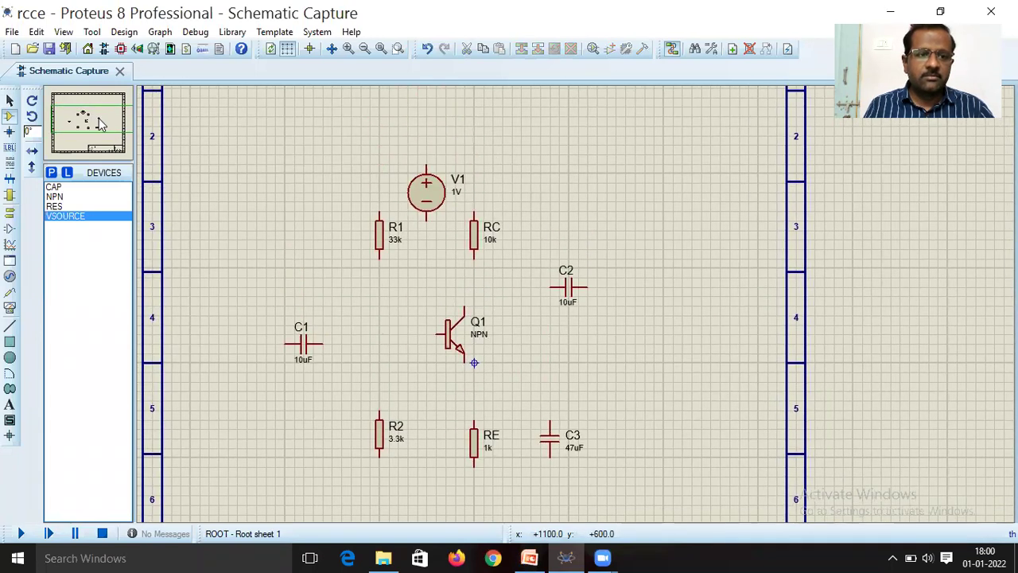
{"action": "right_click", "coordinate": [442, 196]}
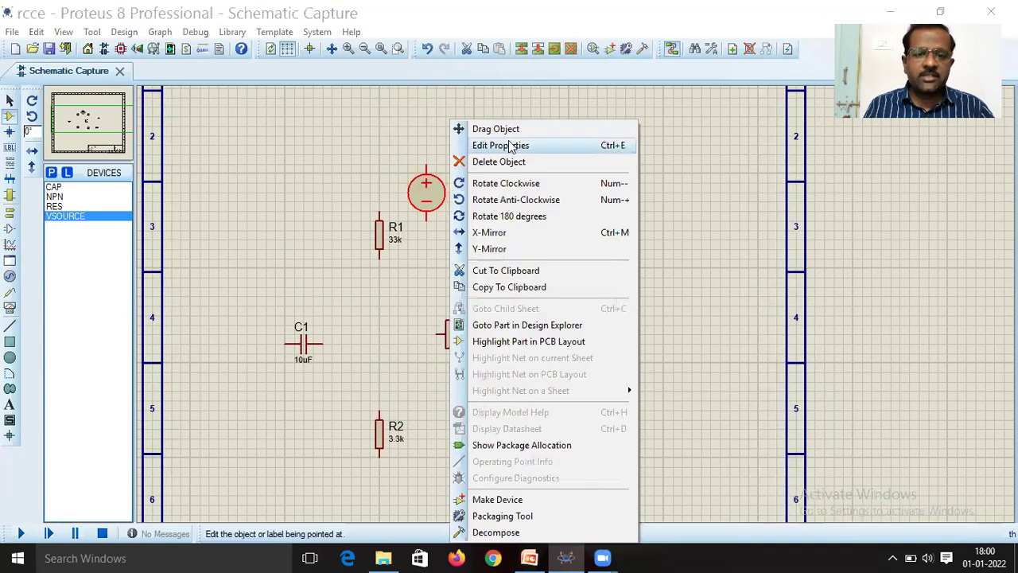
{"action": "left_click", "coordinate": [496, 200]}
{"action": "left_click_drag", "start_coordinate": [426, 193], "coordinate": [445, 154]}
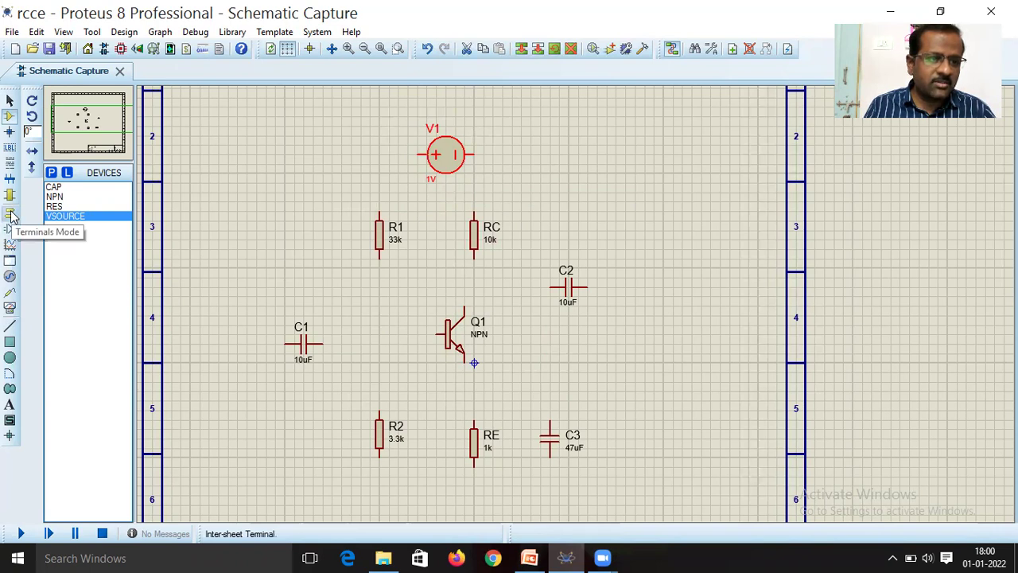
Place ground terminals beside V1's negative pin and below R2 and RE, check the PowerPoint circuit diagram and return to Proteus.
{"action": "left_click", "coordinate": [10, 213]}
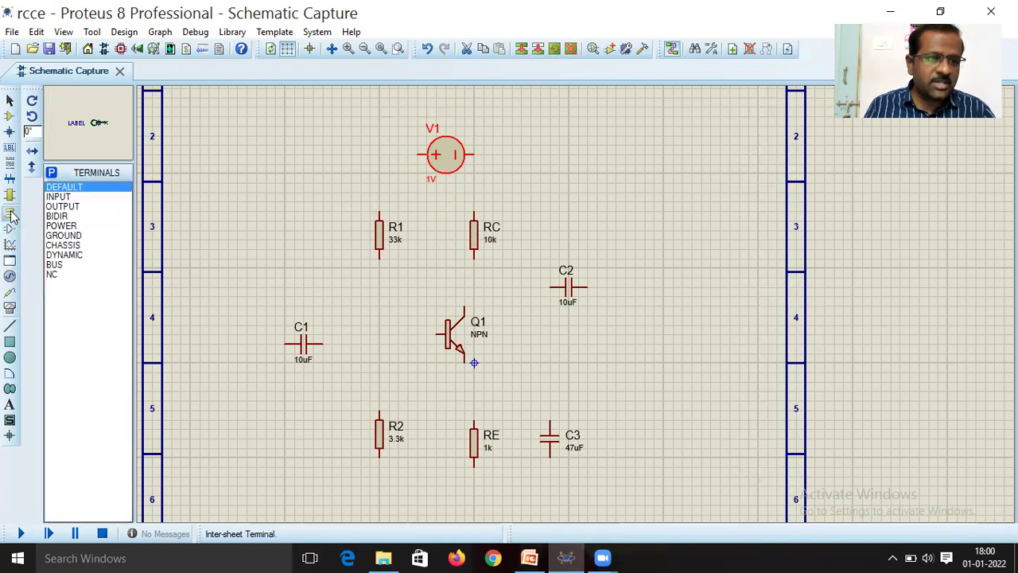
{"action": "left_click", "coordinate": [63, 236]}
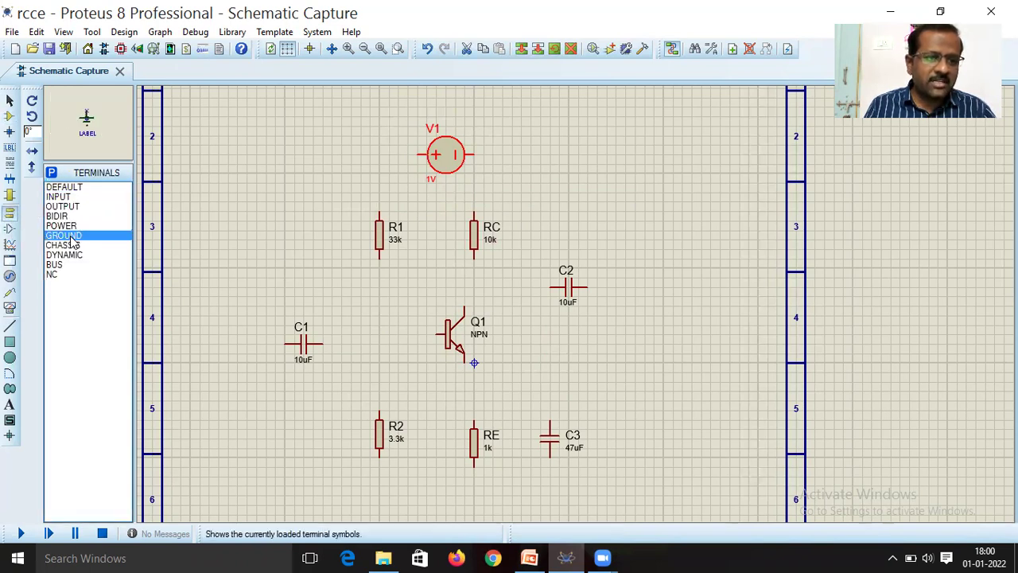
{"action": "left_click", "coordinate": [502, 165]}
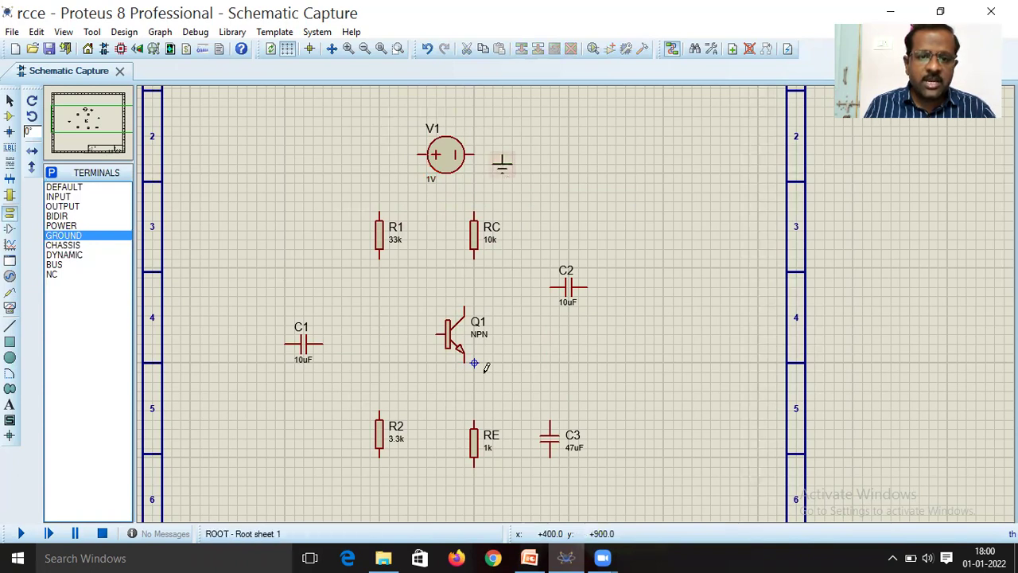
{"action": "left_click", "coordinate": [436, 493]}
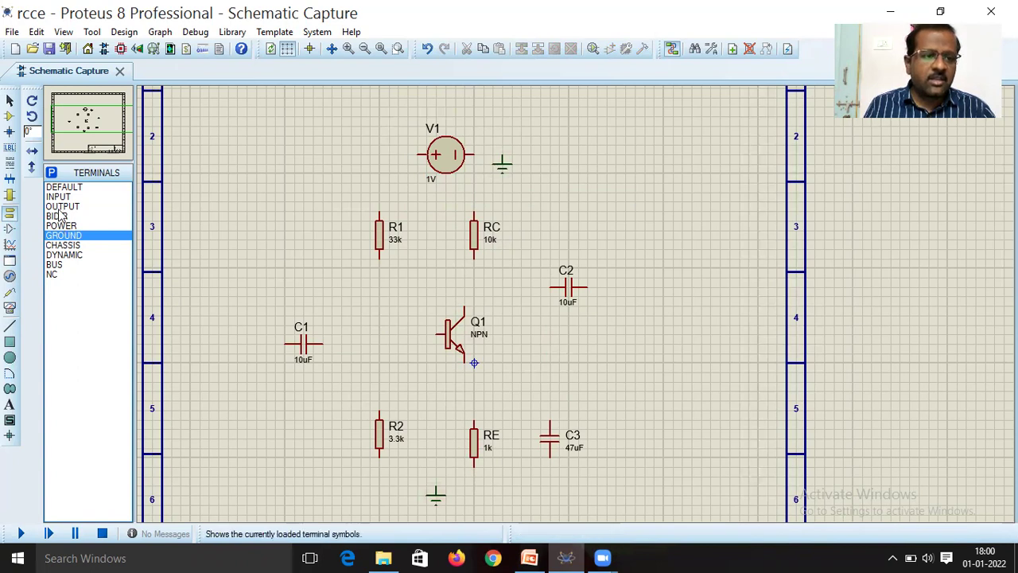
{"action": "left_click", "coordinate": [531, 558]}
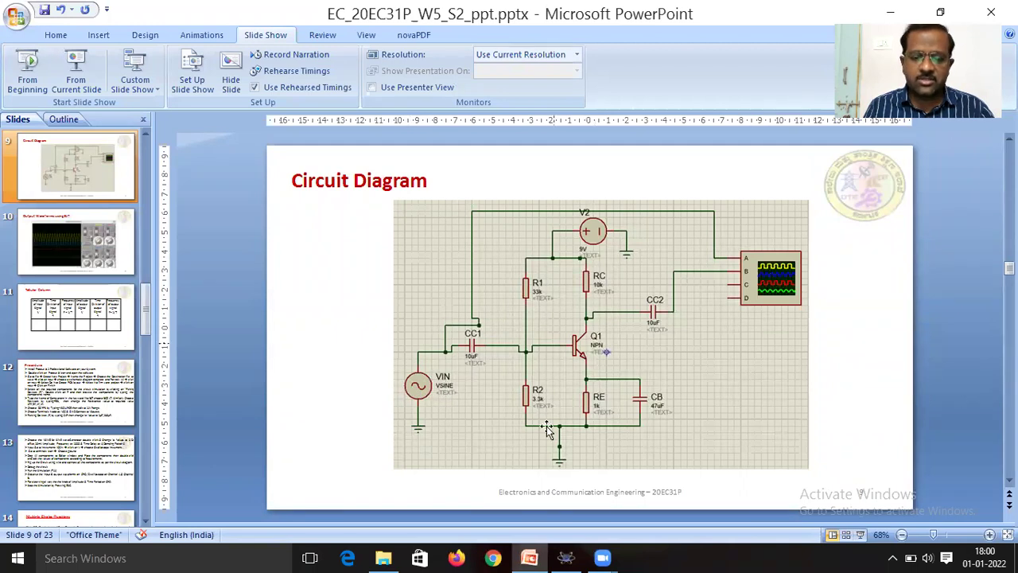
{"action": "left_click", "coordinate": [566, 558]}
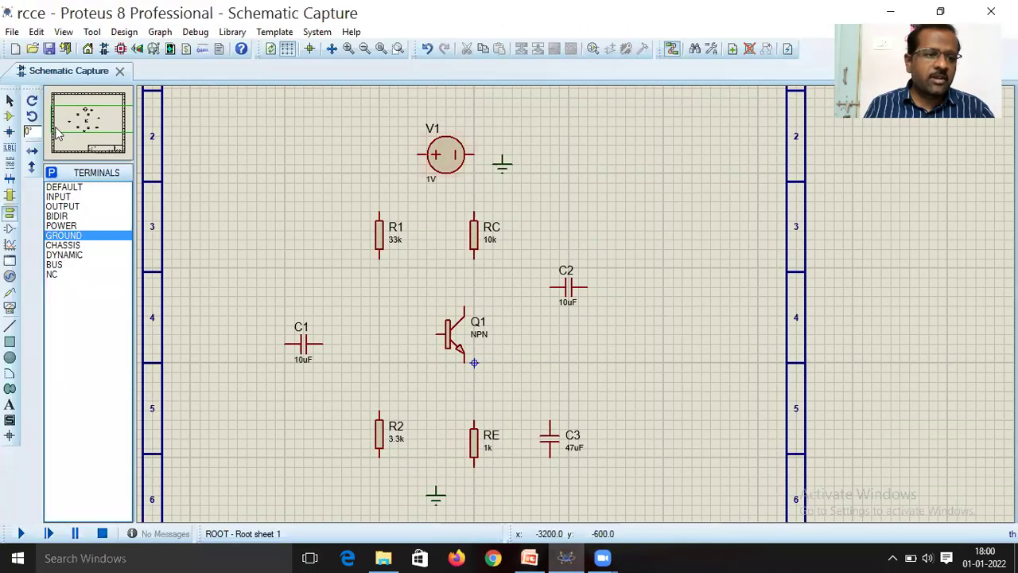
{"action": "left_click", "coordinate": [52, 174]}
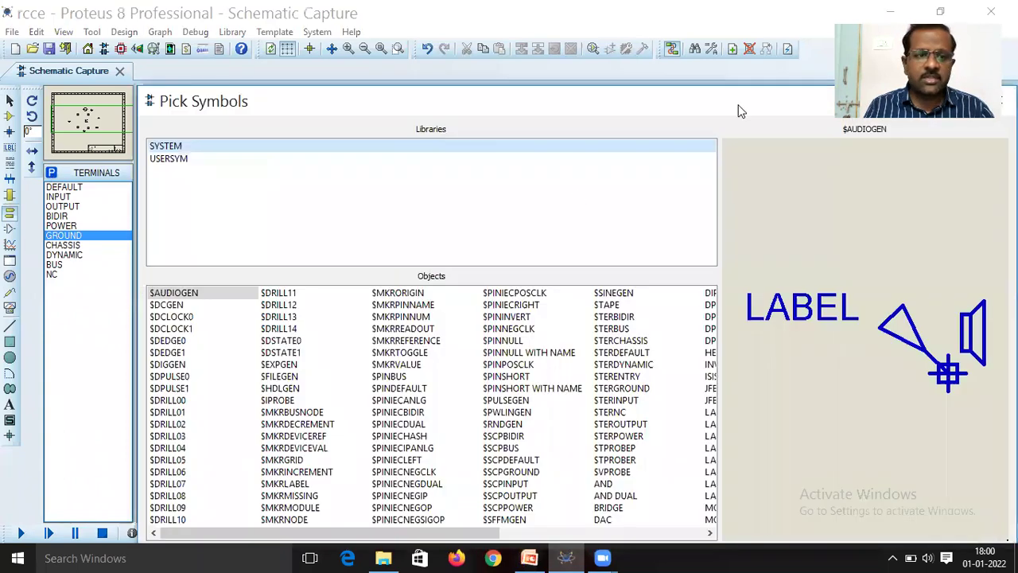
{"action": "left_click", "coordinate": [1000, 101]}
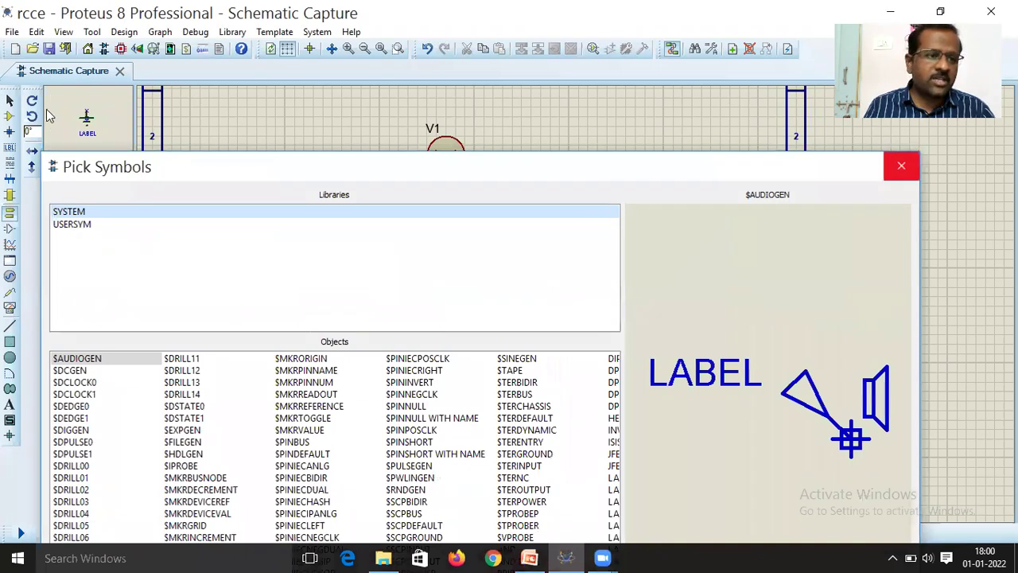
{"action": "key", "text": "Escape"}
Add the sine wave AC voltage source VSINE using the keyword vsine and place it below and to the left of C1.
{"action": "left_click", "coordinate": [10, 115]}
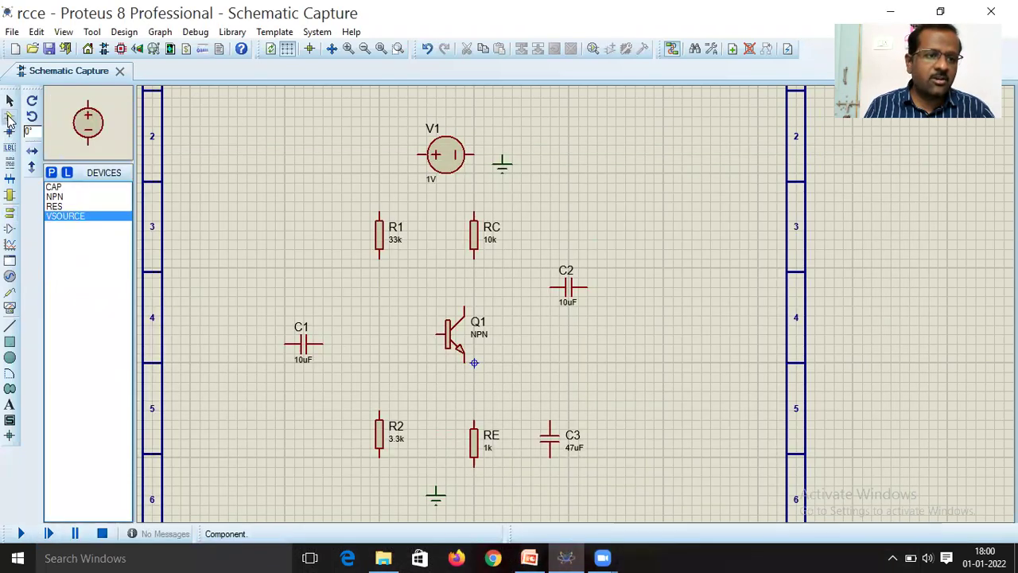
{"action": "left_click", "coordinate": [51, 173]}
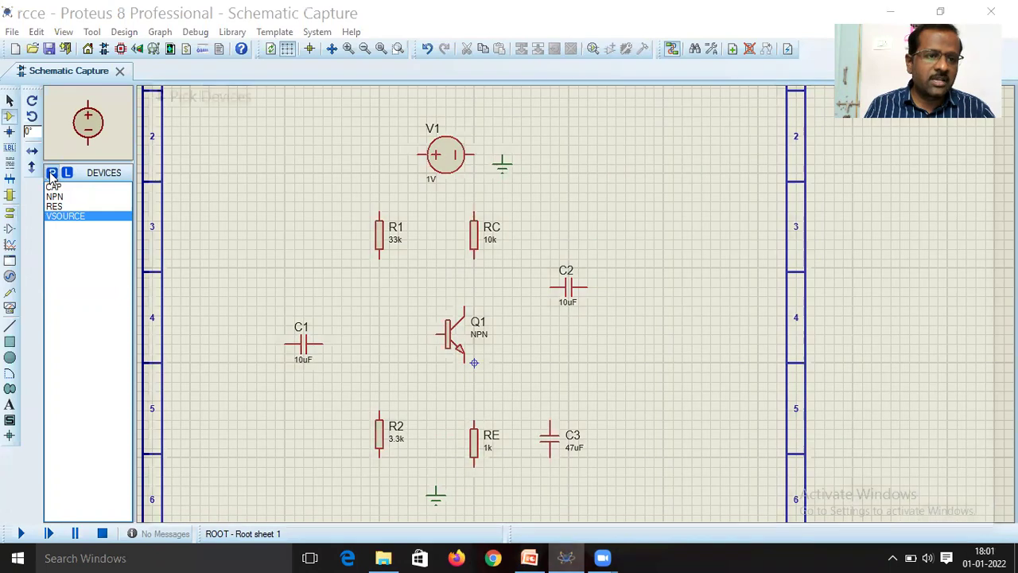
{"action": "type", "text": "vsine"}
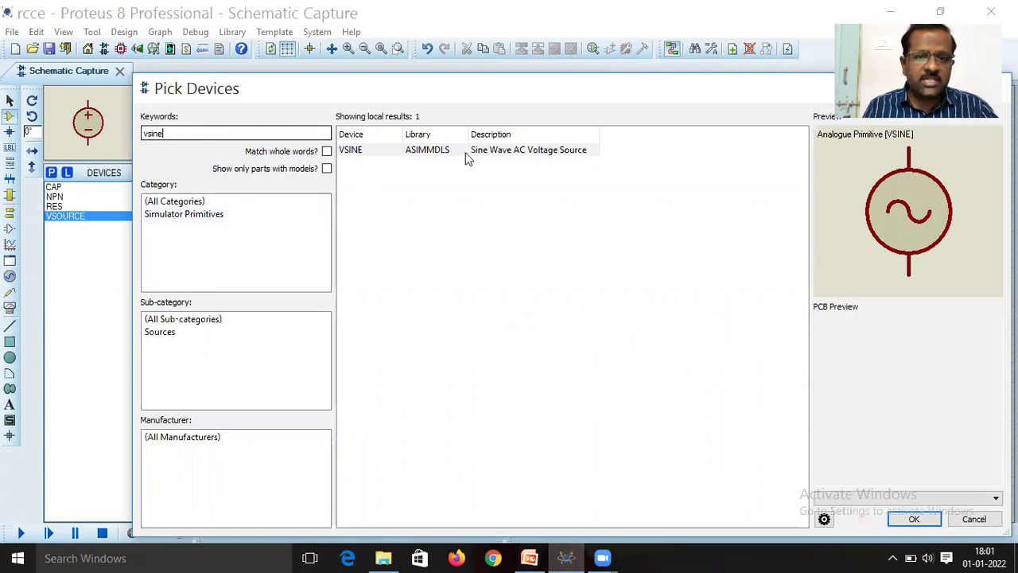
{"action": "left_click", "coordinate": [402, 150]}
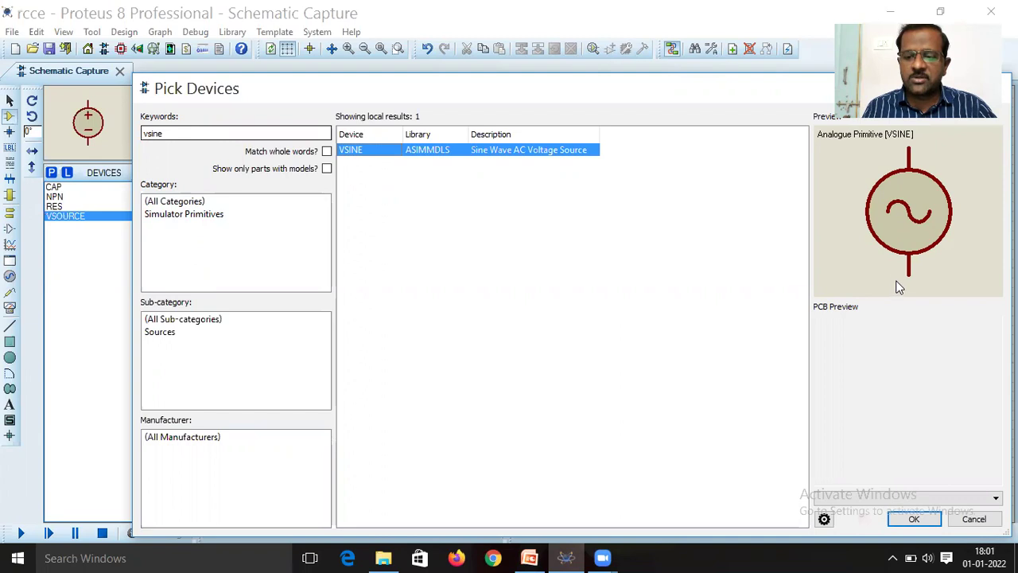
{"action": "left_click", "coordinate": [914, 519]}
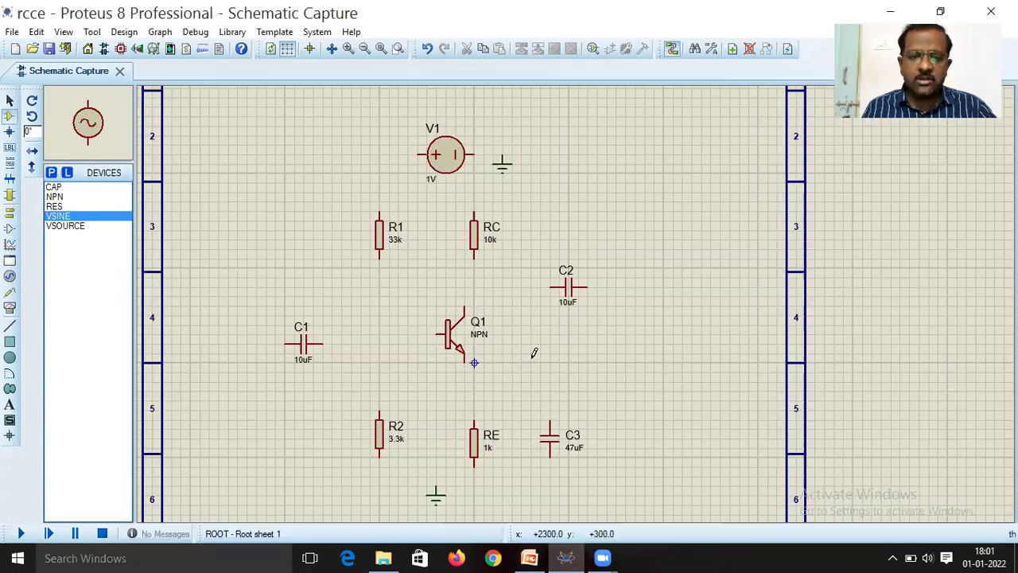
{"action": "left_click", "coordinate": [231, 405]}
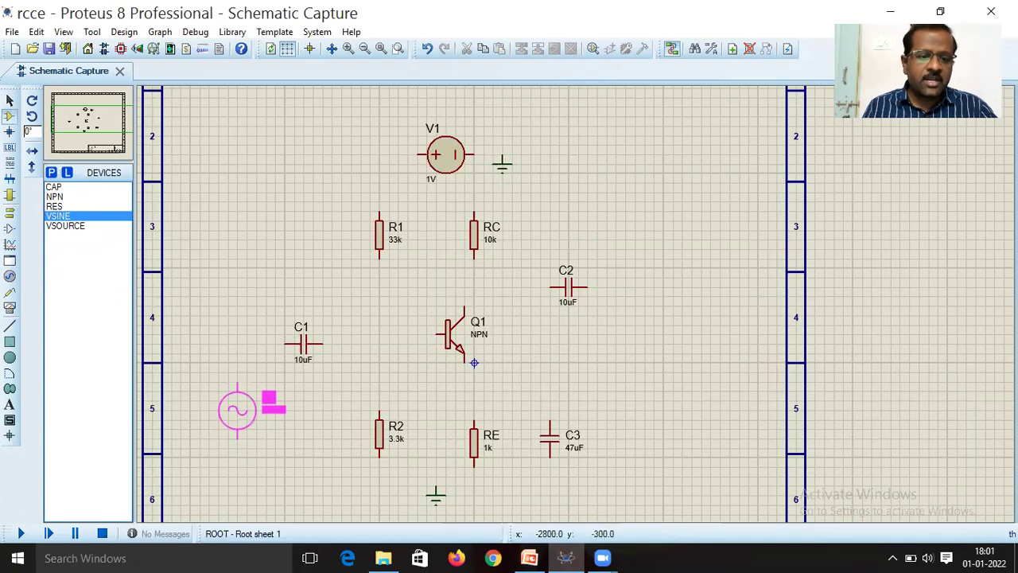
{"action": "left_click", "coordinate": [228, 390]}
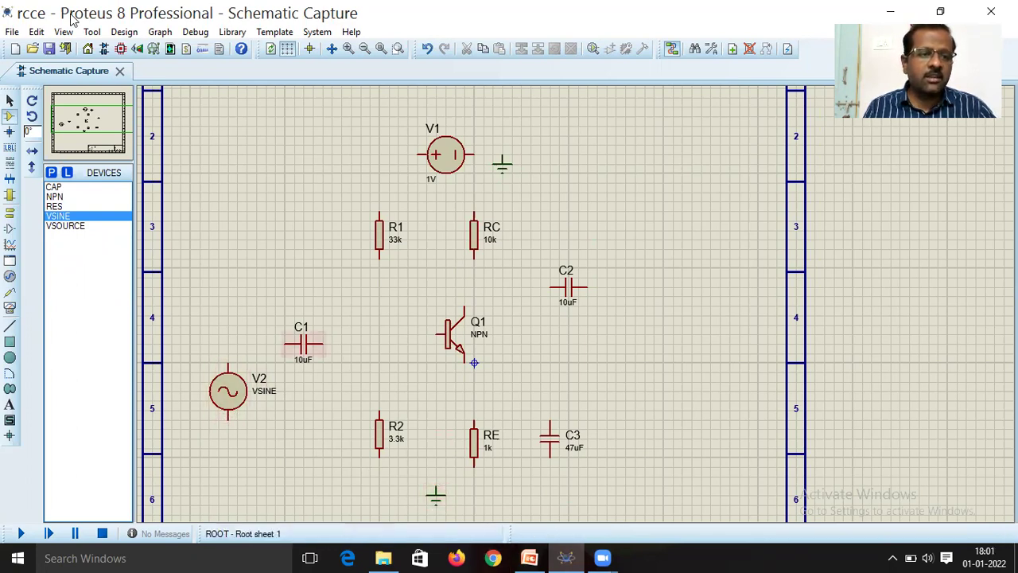
Place an oscilloscope instrument to the right of V1 and its ground, above C2's level.
{"action": "left_click", "coordinate": [11, 309]}
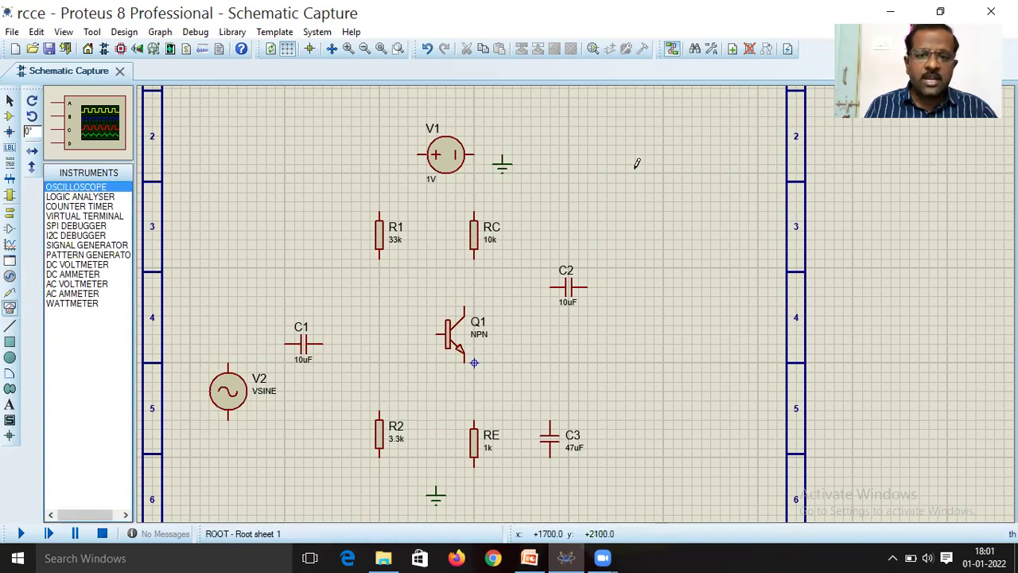
{"action": "left_click", "coordinate": [672, 185]}
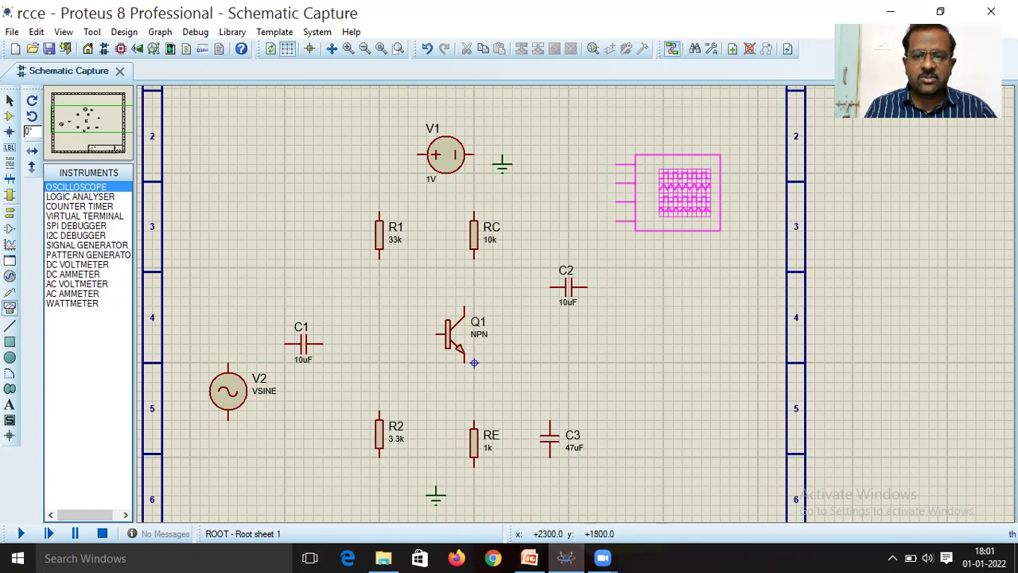
{"action": "left_click", "coordinate": [694, 191]}
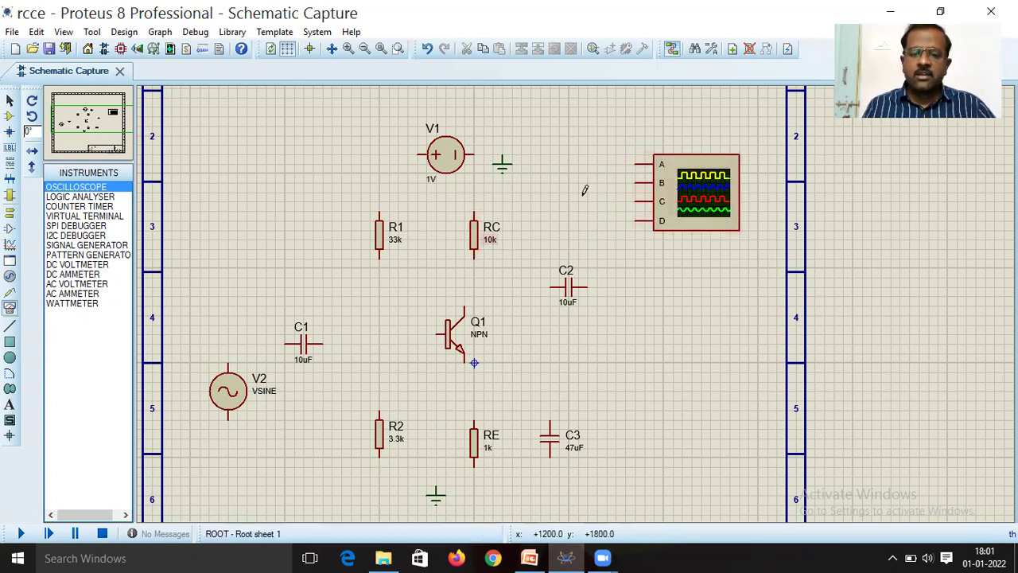
Check the PowerPoint circuit diagram, return to Proteus, and rename the DC source V1 to VCC with a voltage of 9V.
{"action": "left_click", "coordinate": [10, 101]}
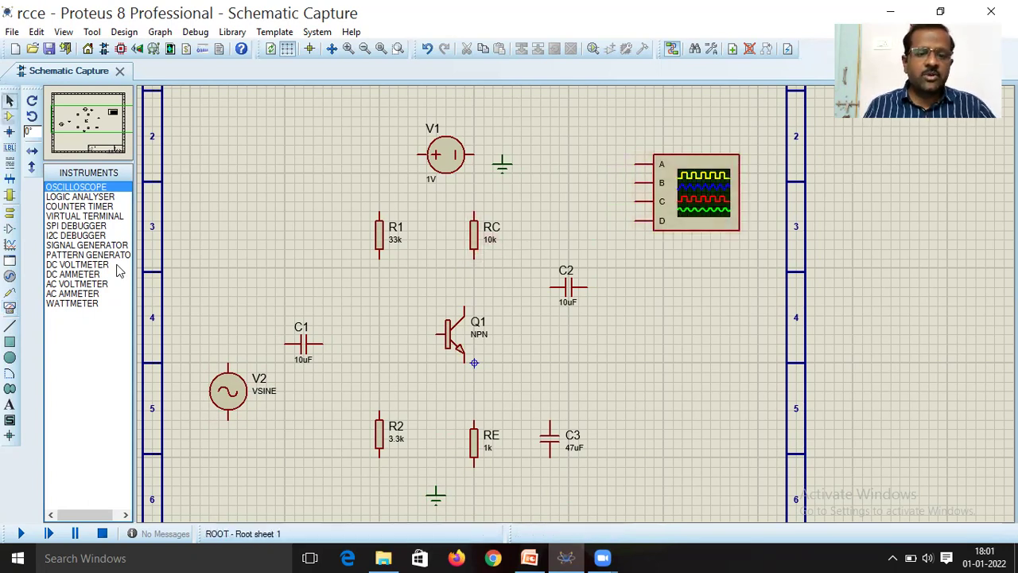
{"action": "left_click", "coordinate": [529, 557]}
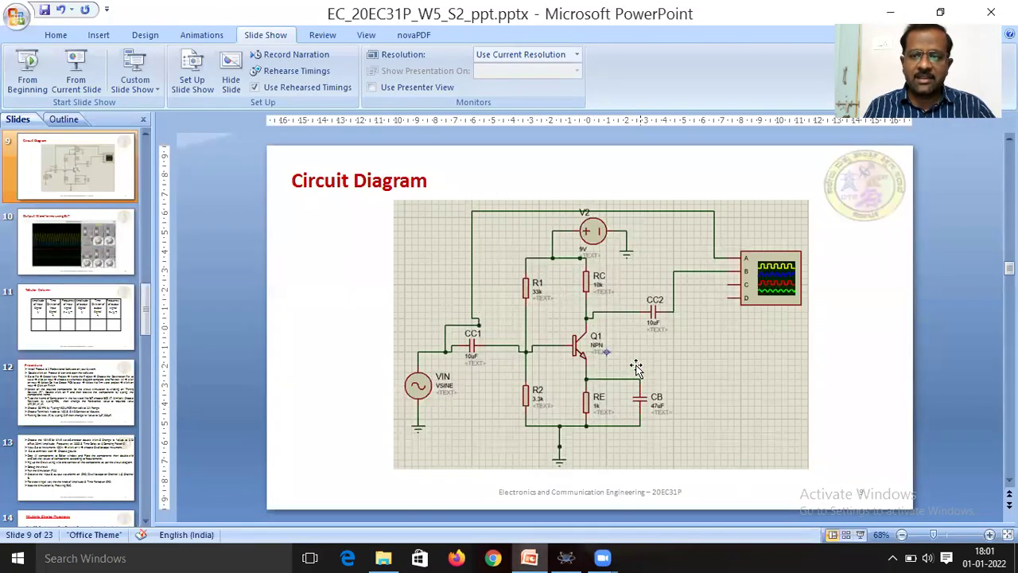
{"action": "left_click", "coordinate": [570, 557]}
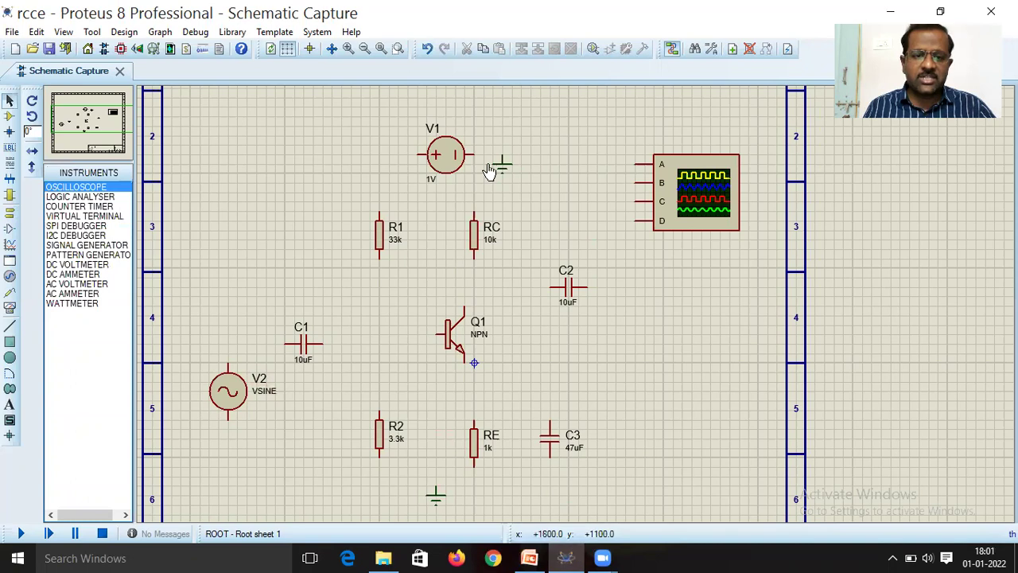
{"action": "left_click", "coordinate": [443, 165]}
{"action": "left_click", "coordinate": [443, 165]}
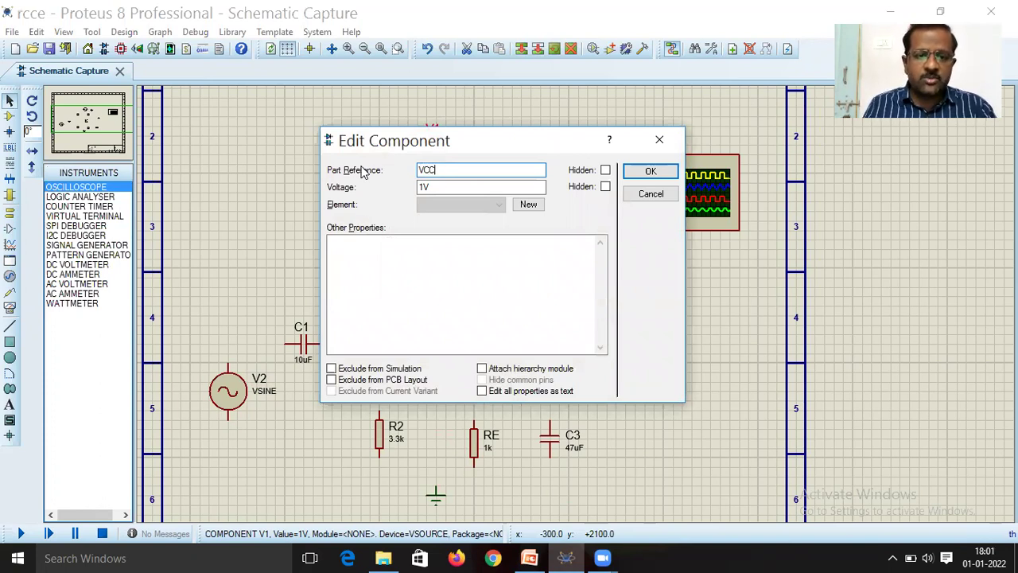
{"action": "left_click", "coordinate": [425, 186]}
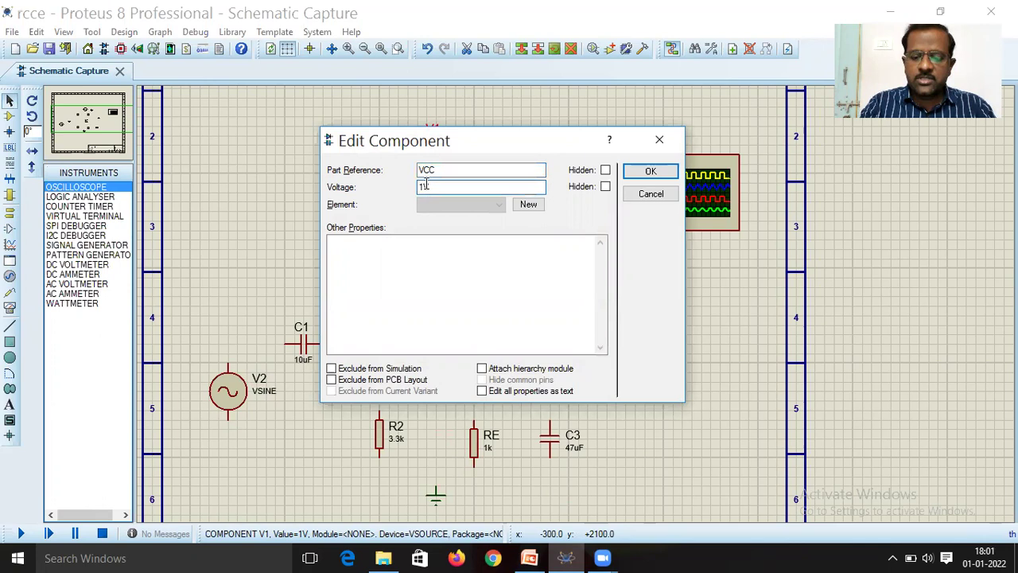
{"action": "left_click", "coordinate": [650, 171]}
Set the sine source V2's DC offset to 0 and its amplitude to 10mV.
{"action": "left_click", "coordinate": [241, 406]}
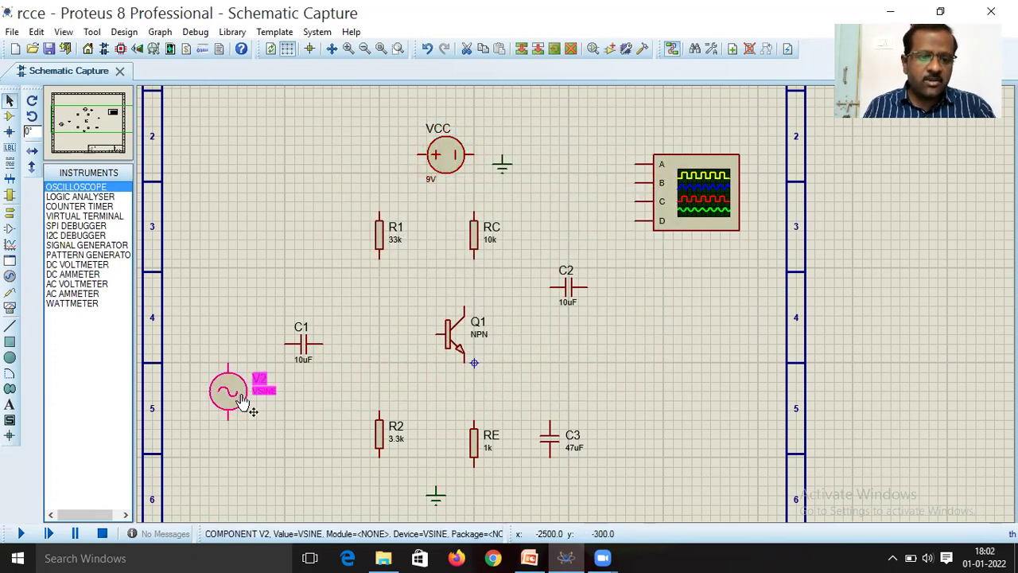
{"action": "left_click", "coordinate": [242, 402]}
{"action": "left_click", "coordinate": [493, 210]}
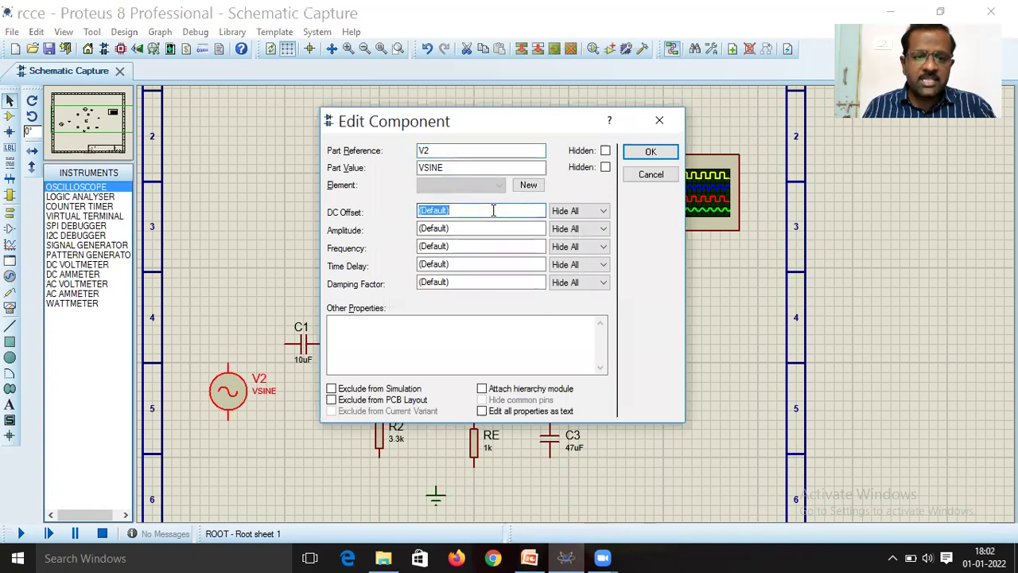
{"action": "type", "text": "0"}
{"action": "left_click", "coordinate": [458, 230]}
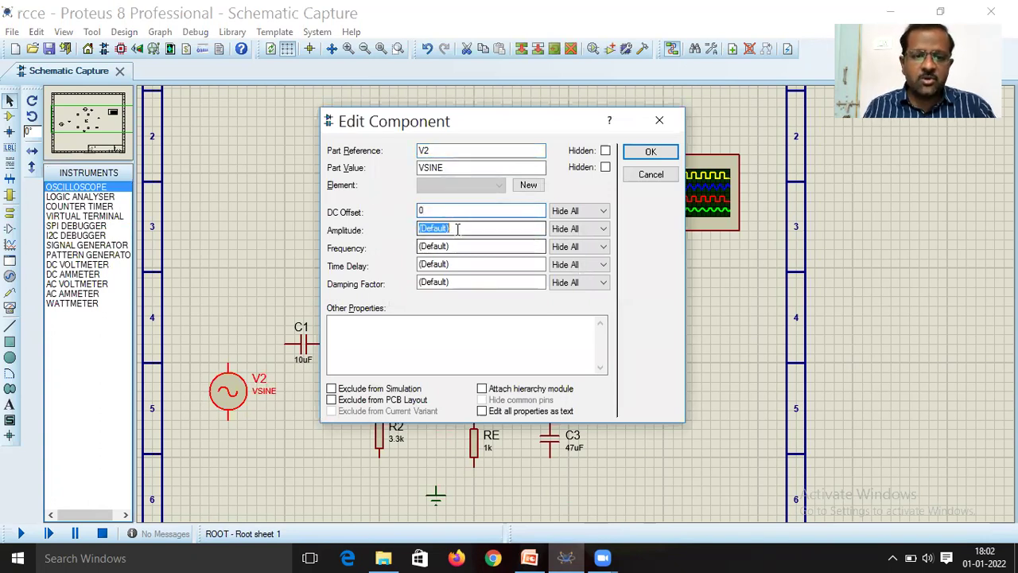
{"action": "type", "text": "5"}
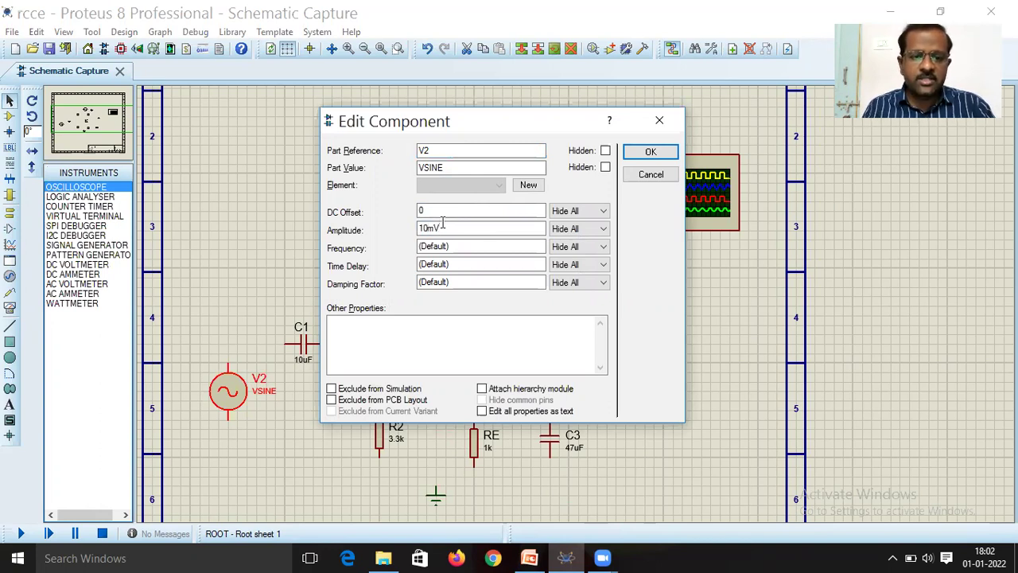
Set V2's frequency to 1000Hz and its time delay and damping factor to 0, and apply the properties.
{"action": "left_click", "coordinate": [481, 247]}
{"action": "type", "text": "1000"}
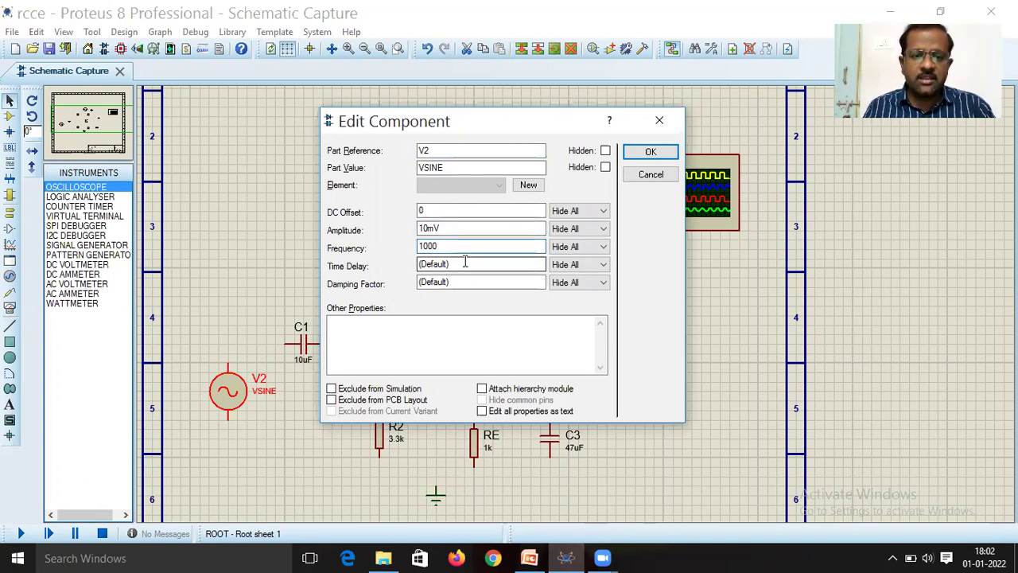
{"action": "type", "text": "Hz"}
{"action": "key", "text": "Tab"}
{"action": "type", "text": "0"}
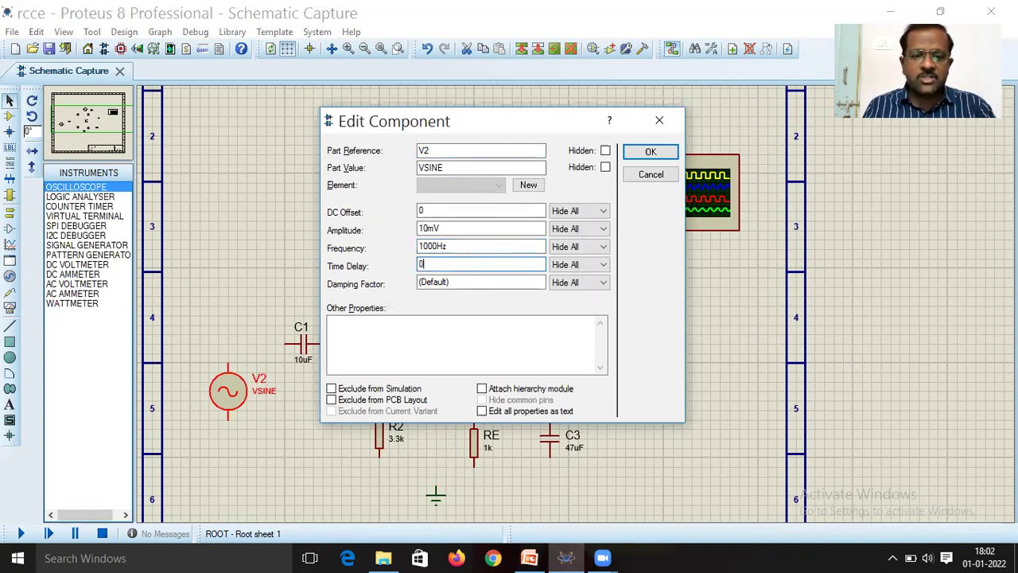
{"action": "key", "text": "Tab"}
{"action": "type", "text": "0"}
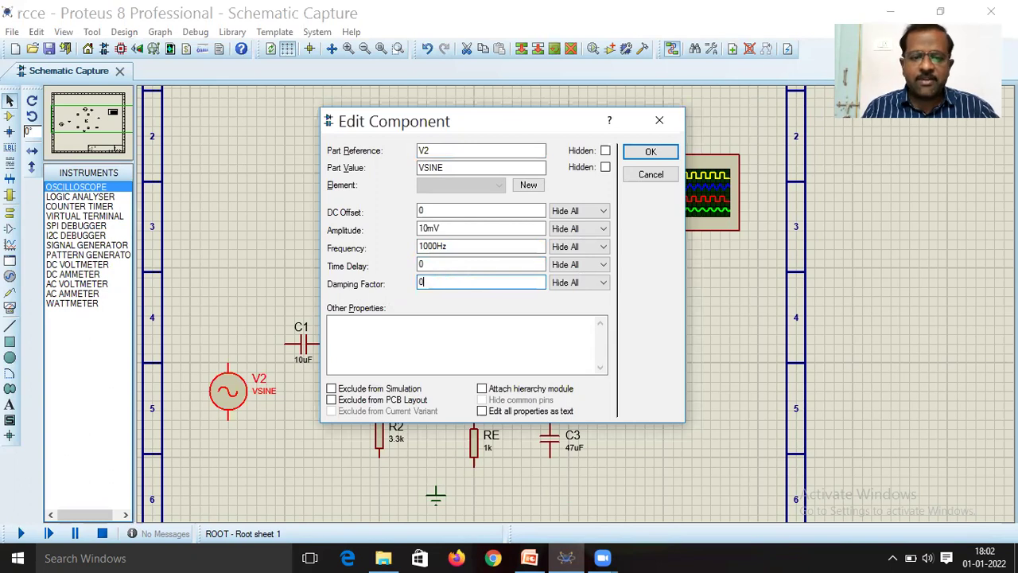
{"action": "left_click", "coordinate": [652, 152]}
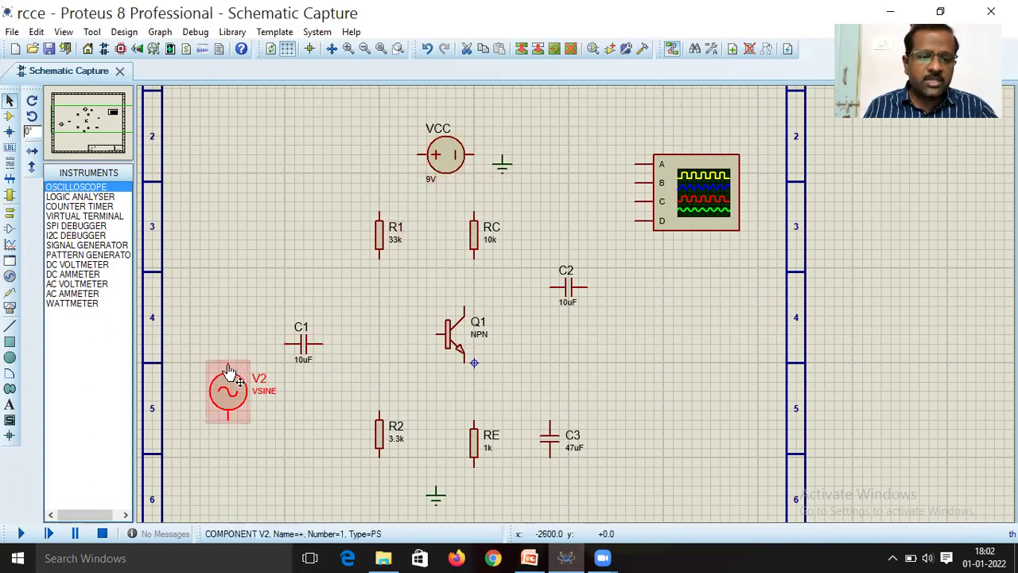
{"action": "left_click", "coordinate": [8, 101]}
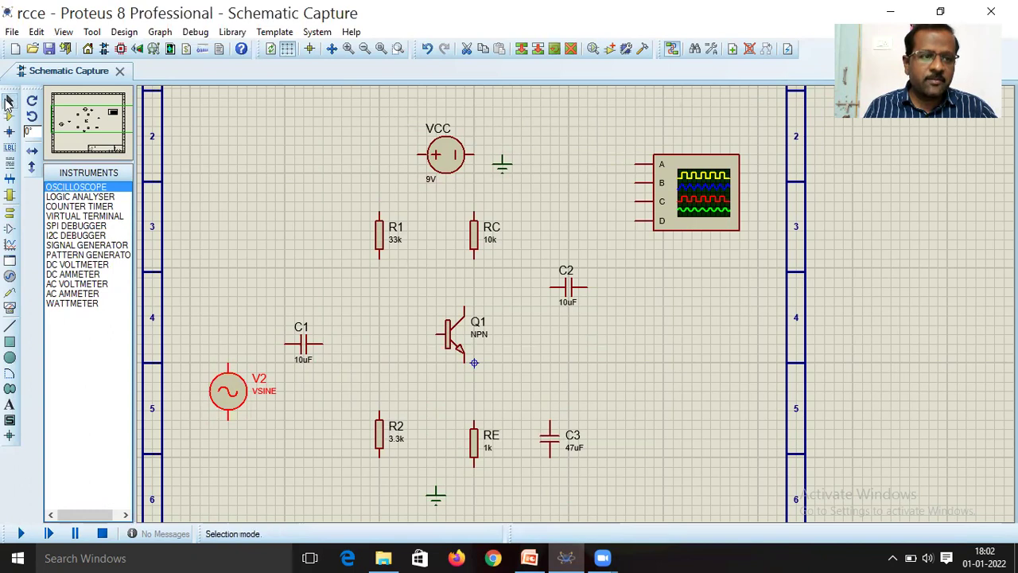
{"action": "double_click", "coordinate": [227, 365]}
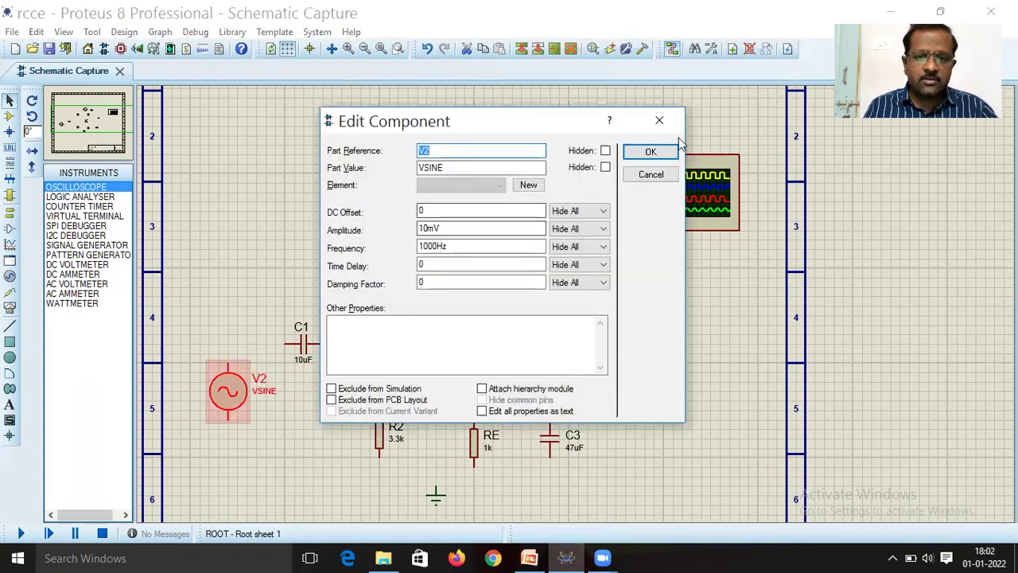
{"action": "left_click", "coordinate": [660, 119]}
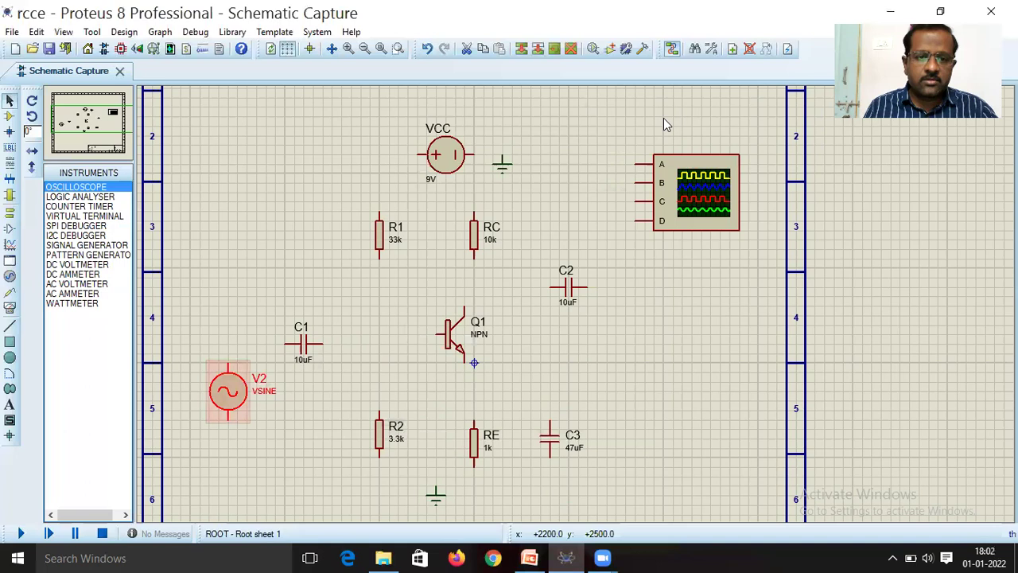
Wire C1's left pin to V2's upper pin and C1's right pin to the base of Q1.
{"action": "left_click", "coordinate": [283, 343]}
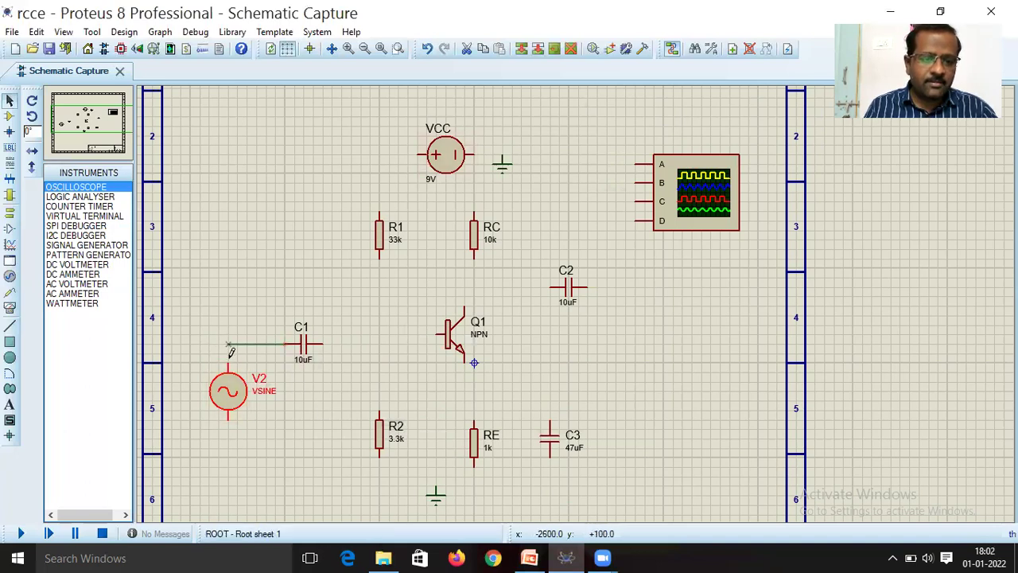
{"action": "left_click", "coordinate": [228, 365]}
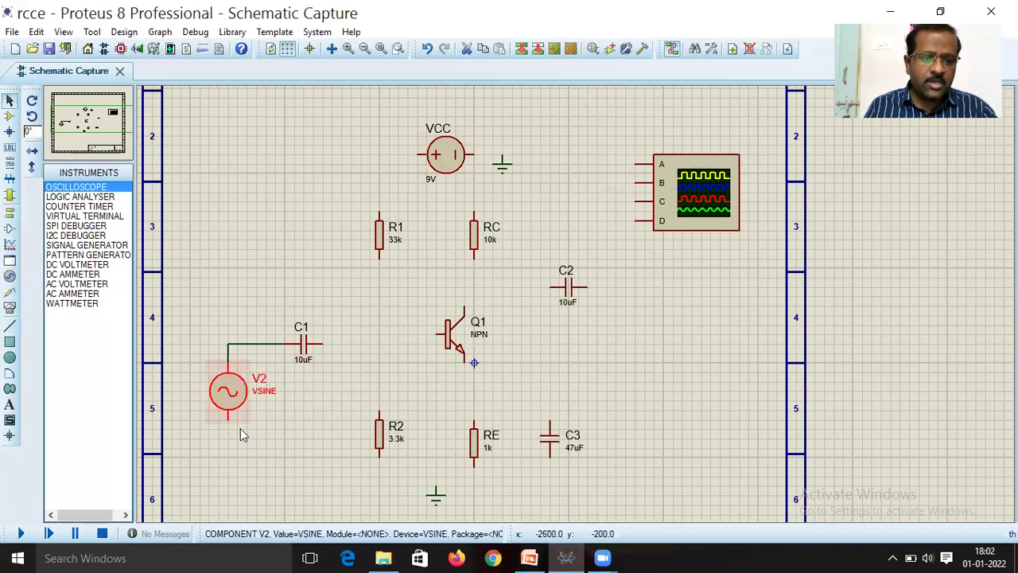
{"action": "left_click", "coordinate": [325, 343]}
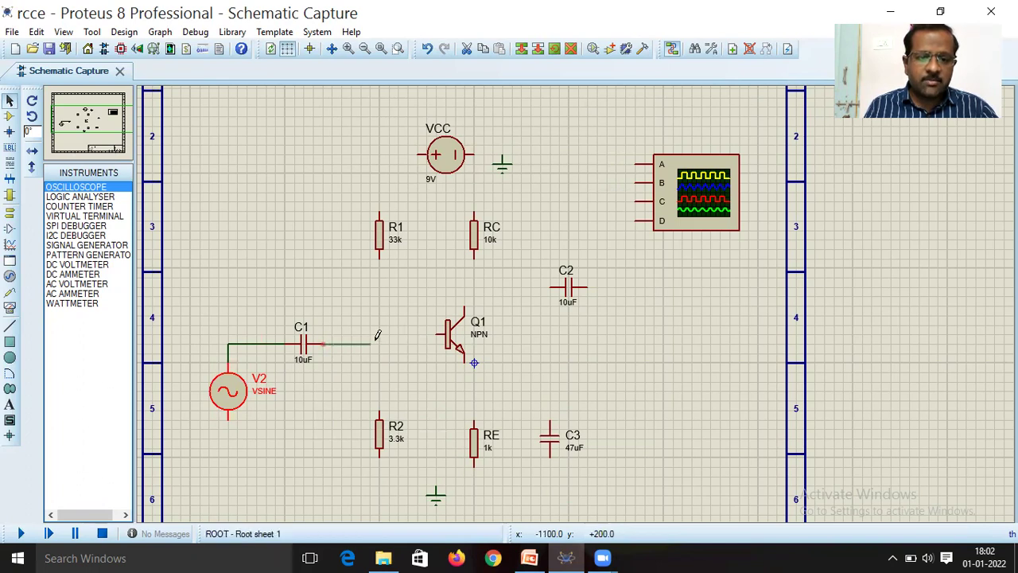
{"action": "left_click", "coordinate": [435, 335]}
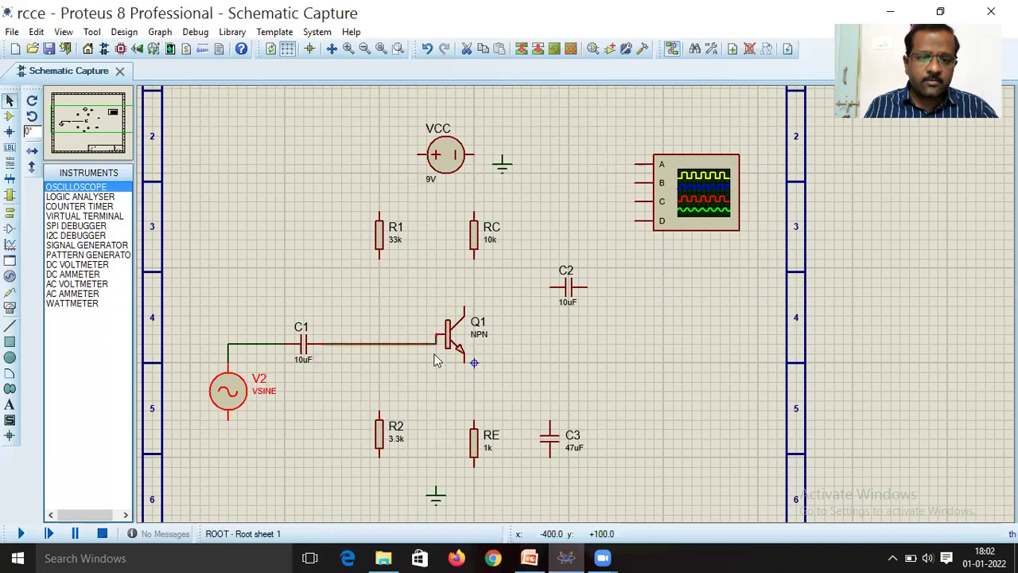
Connect R1's lower pin and R2's upper pin to the wire between C1 and Q1's base.
{"action": "left_click", "coordinate": [381, 253]}
{"action": "left_click", "coordinate": [380, 344]}
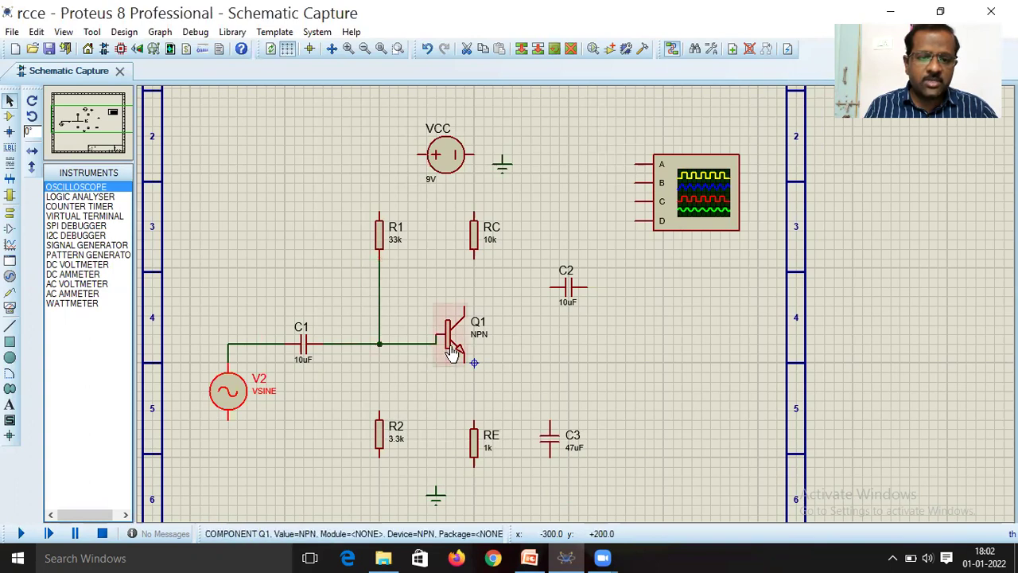
{"action": "left_click", "coordinate": [379, 344]}
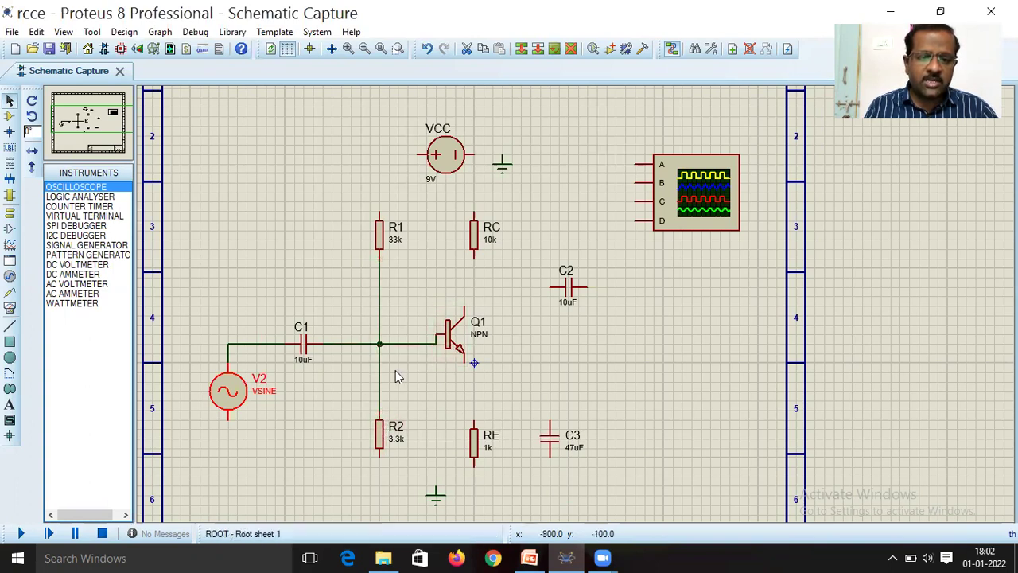
Join the upper pins of R1 and RC, connect VCC's positive pin to that wire and its negative pin to the adjacent ground.
{"action": "left_click", "coordinate": [380, 210]}
{"action": "left_click", "coordinate": [474, 210]}
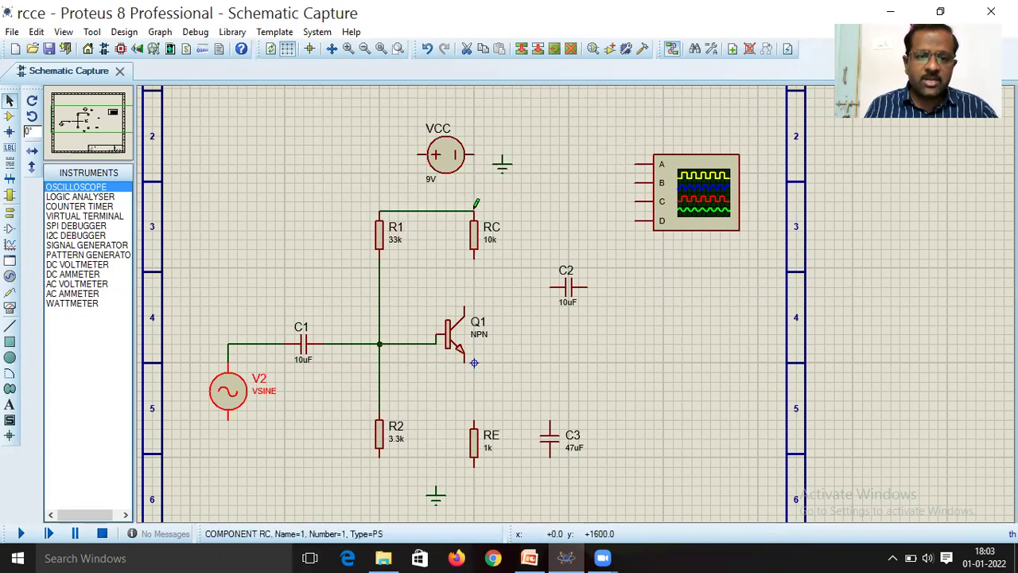
{"action": "left_click", "coordinate": [420, 156]}
{"action": "left_click", "coordinate": [417, 210]}
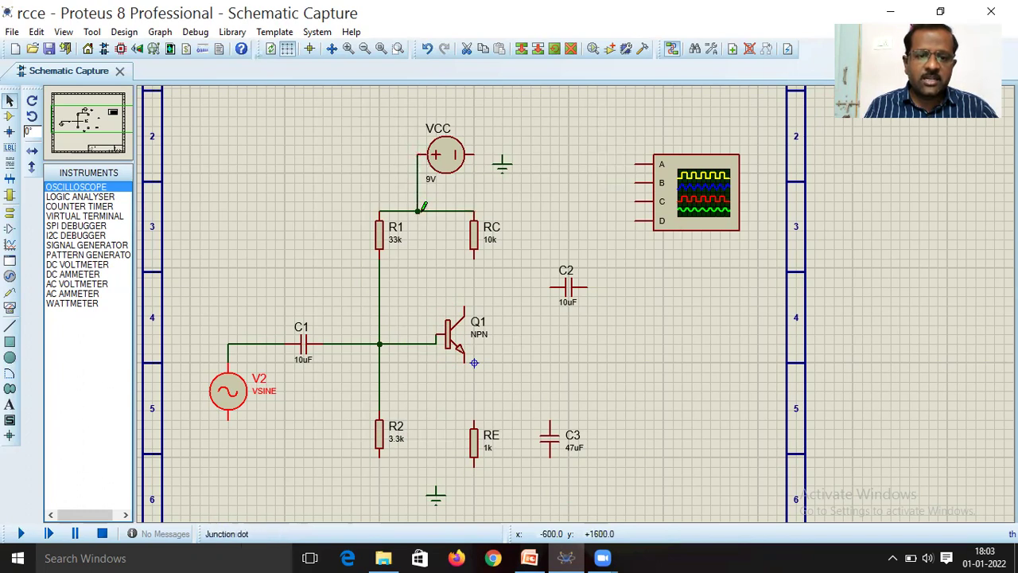
{"action": "left_click", "coordinate": [479, 151]}
{"action": "left_click", "coordinate": [500, 150]}
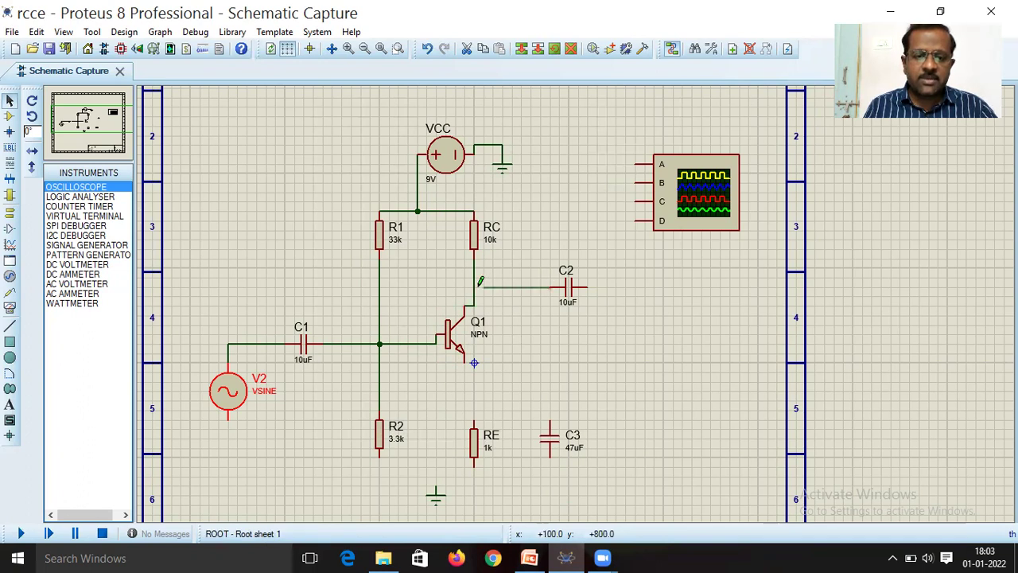
Connect C2's left pin to the wire joining RC and Q1's collector, and wire Q1's emitter to RE's upper pin.
{"action": "left_click", "coordinate": [476, 287]}
{"action": "left_click", "coordinate": [465, 359]}
{"action": "left_click", "coordinate": [474, 421]}
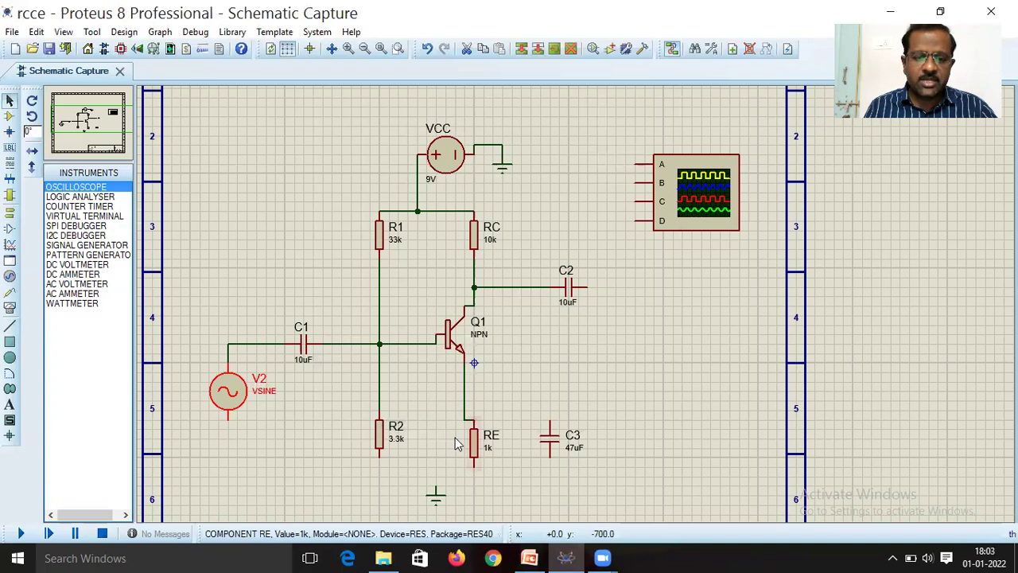
Join the lower pins of R2 and RE and connect that wire to the ground terminal below.
{"action": "left_click", "coordinate": [379, 462]}
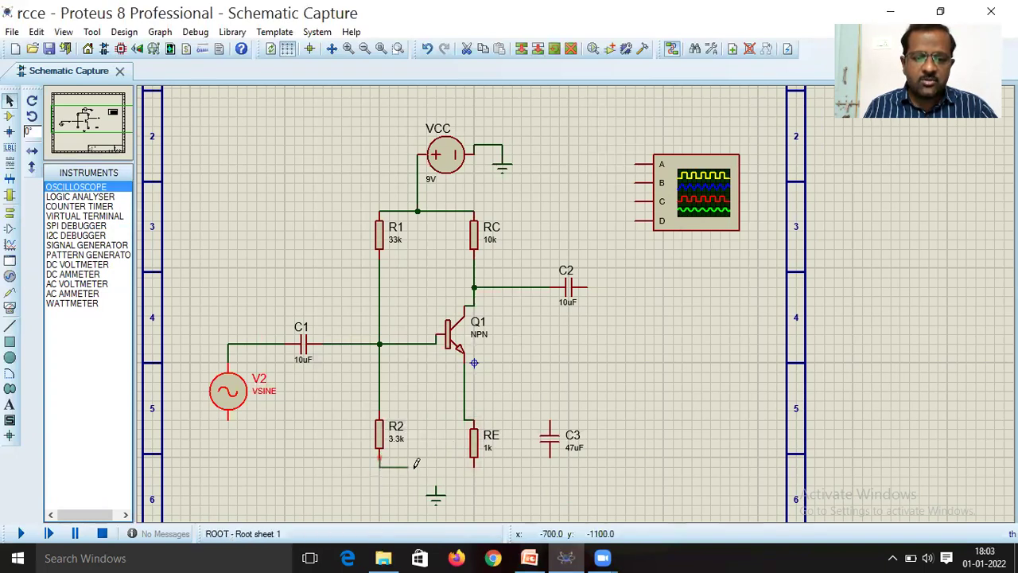
{"action": "left_click", "coordinate": [474, 465]}
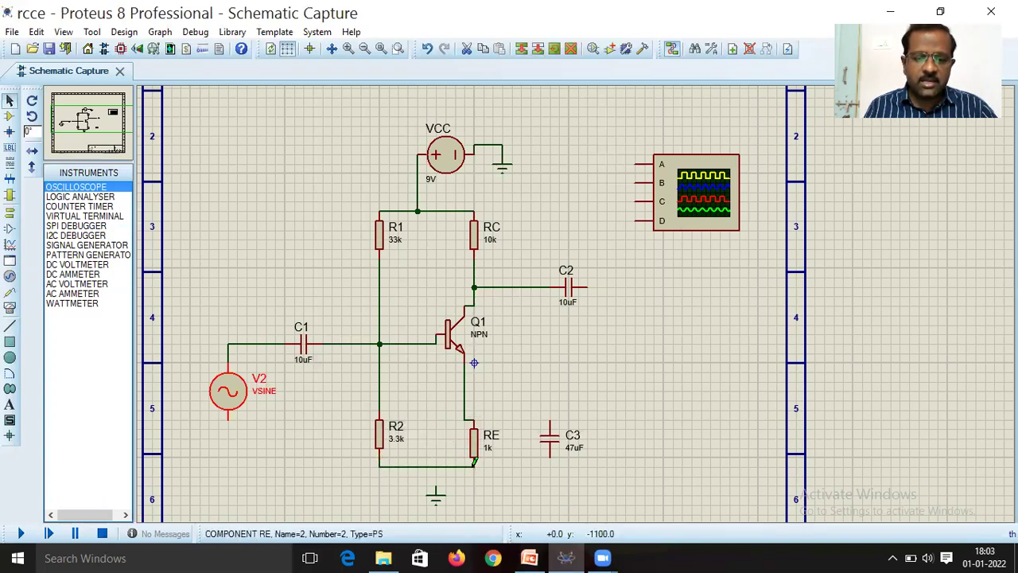
{"action": "left_click", "coordinate": [436, 487]}
{"action": "left_click", "coordinate": [436, 467]}
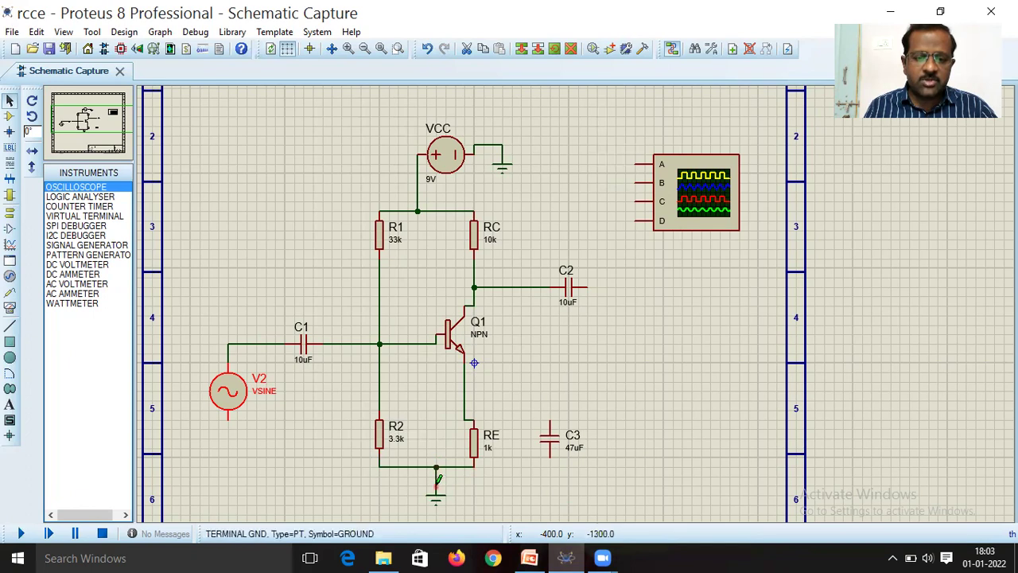
Wire V2's lower pin to the ground wire between R2 and RE.
{"action": "double_click", "coordinate": [230, 414]}
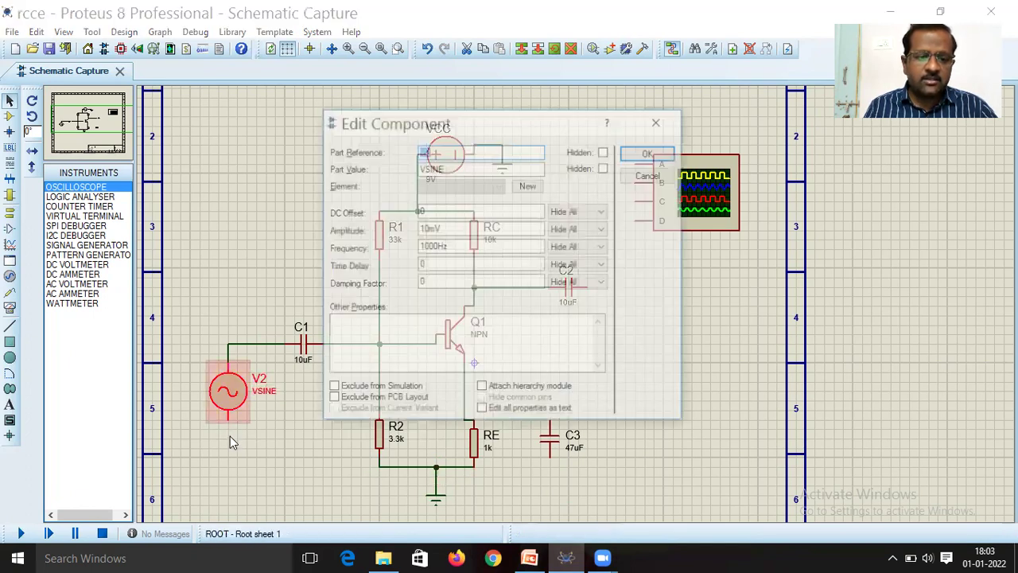
{"action": "left_click", "coordinate": [662, 176]}
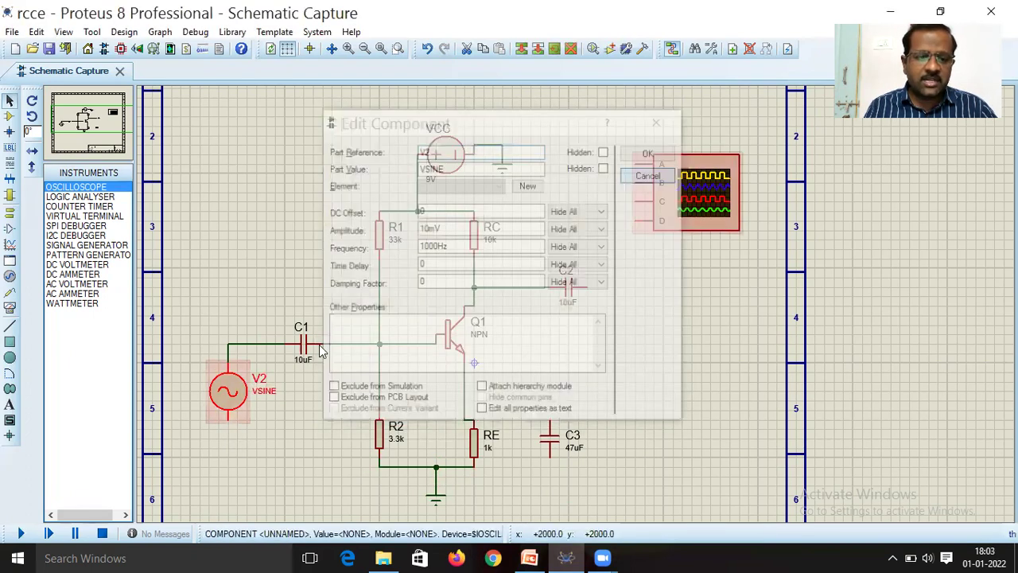
{"action": "left_click", "coordinate": [237, 426]}
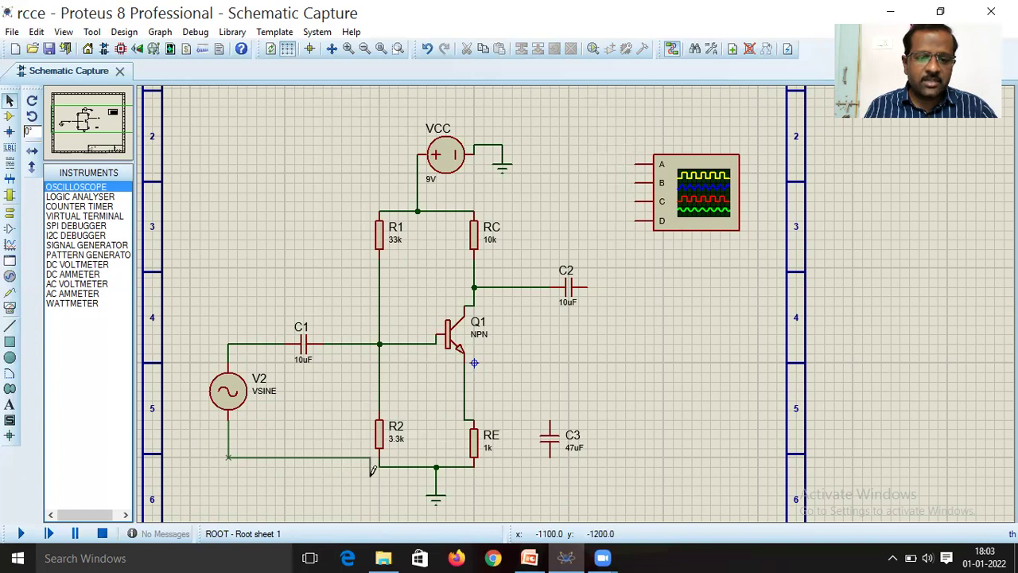
{"action": "left_click", "coordinate": [398, 468]}
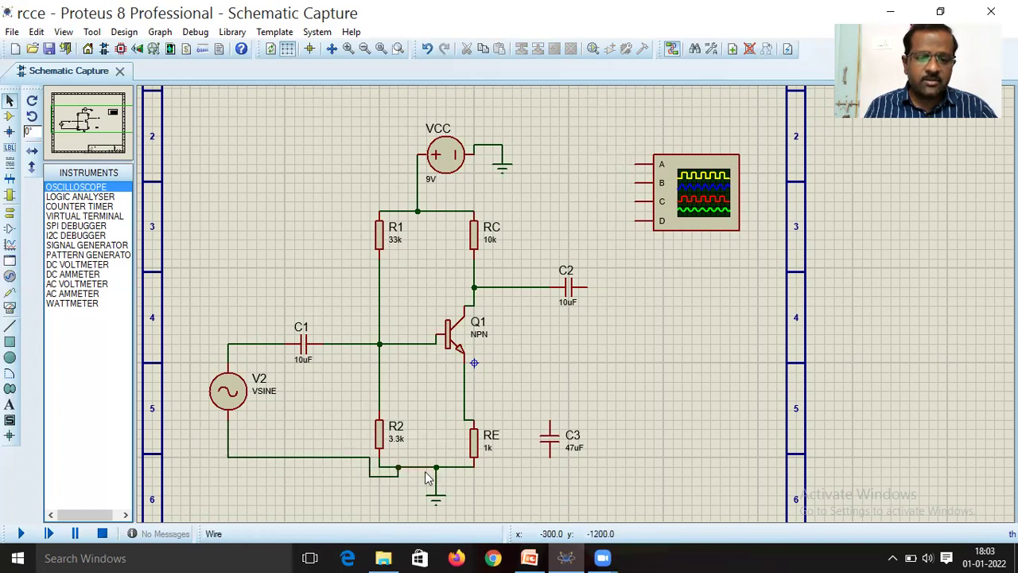
Wire C3's upper pin to the line between Q1's emitter and RE, and its lower pin to the common ground wire.
{"action": "left_click", "coordinate": [551, 420]}
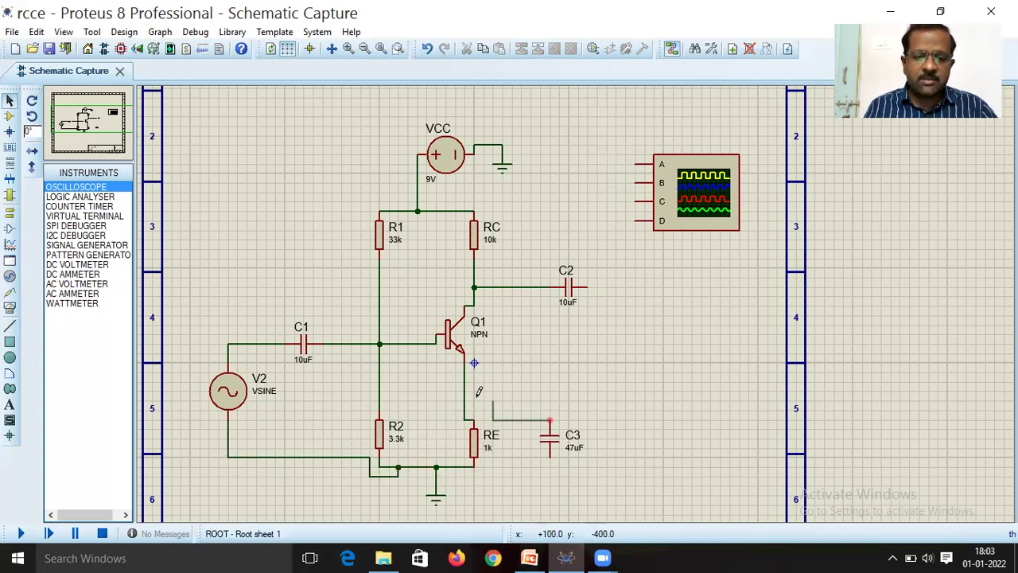
{"action": "left_click", "coordinate": [463, 391]}
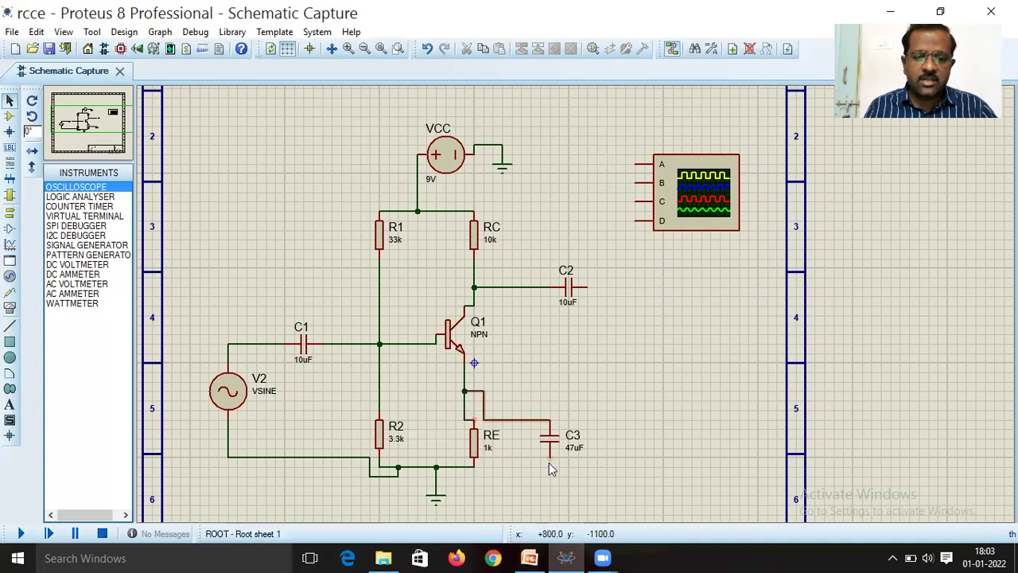
{"action": "left_click", "coordinate": [455, 467]}
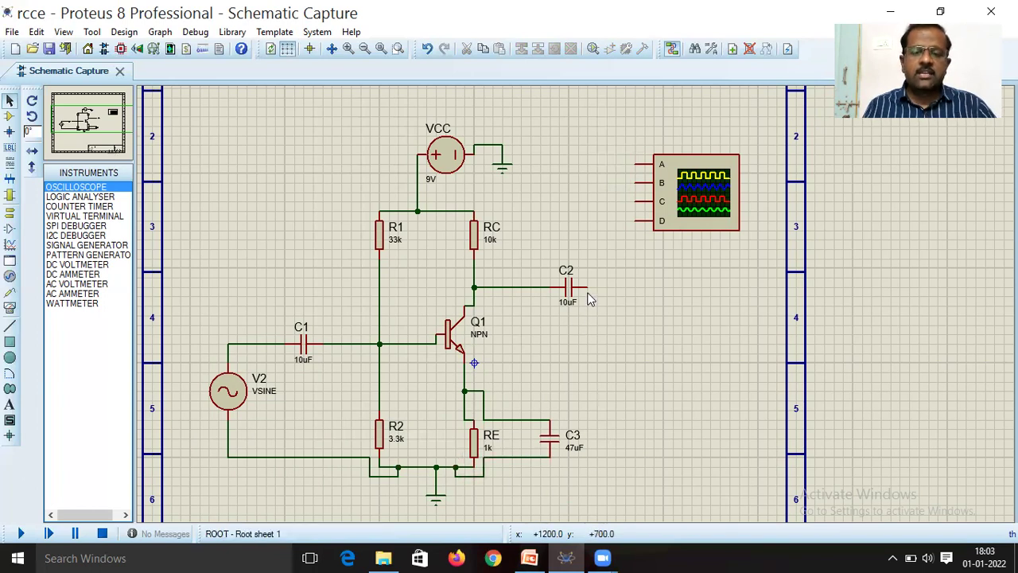
Wire oscilloscope input A to the line between V2 and C1, and input B to C2's free pin.
{"action": "left_click", "coordinate": [637, 165]}
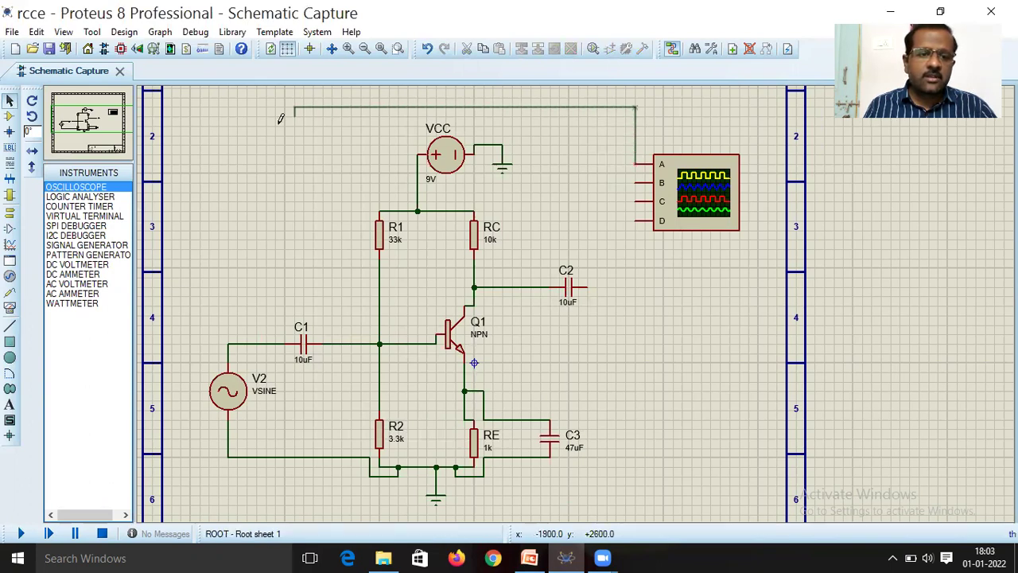
{"action": "left_click", "coordinate": [238, 343]}
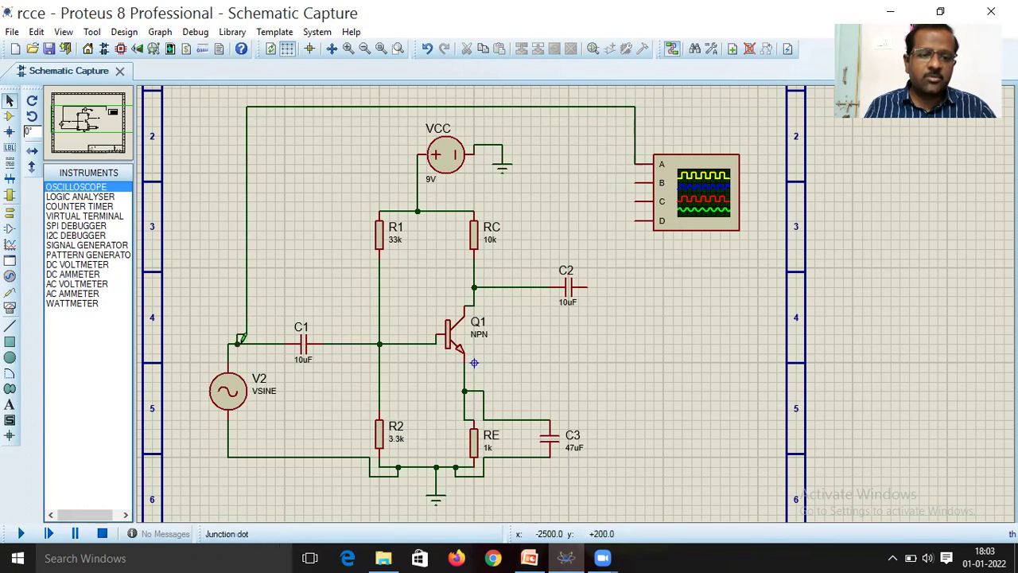
{"action": "left_click", "coordinate": [636, 182]}
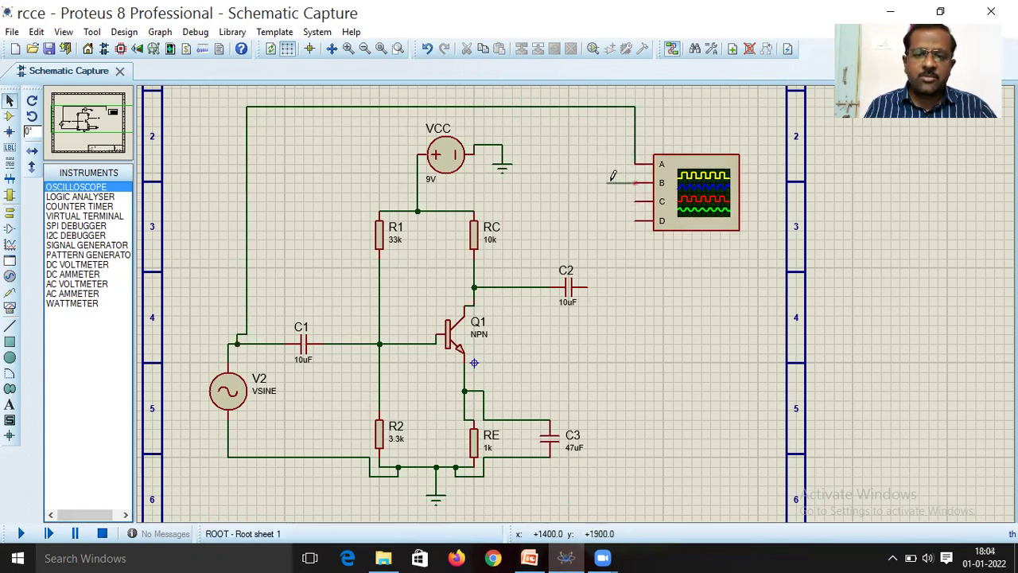
{"action": "left_click", "coordinate": [587, 286]}
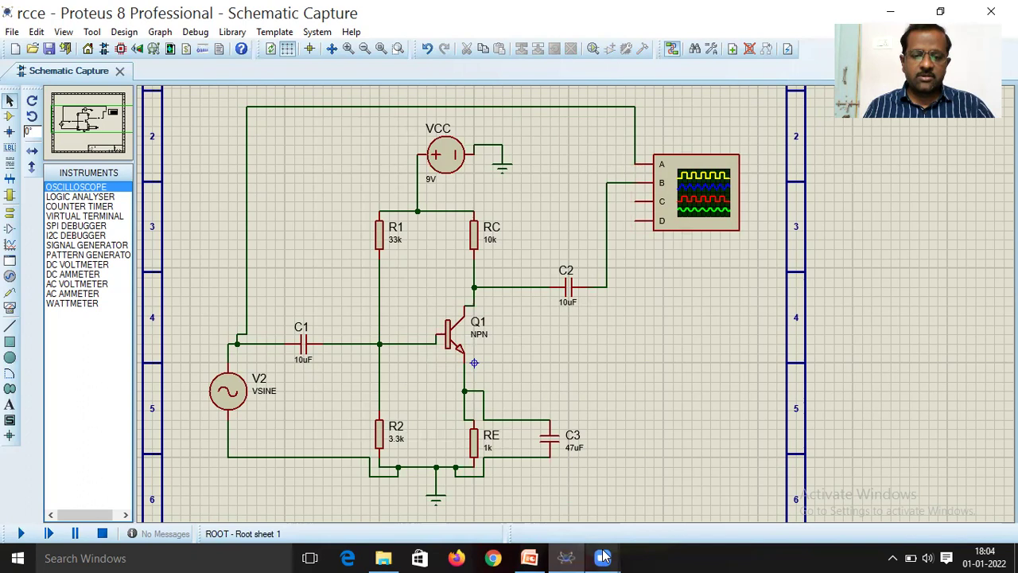
Check the wiring against the circuit diagram slide in PowerPoint, and start VSM debugging and run the simulation in Proteus.
{"action": "left_click", "coordinate": [529, 558]}
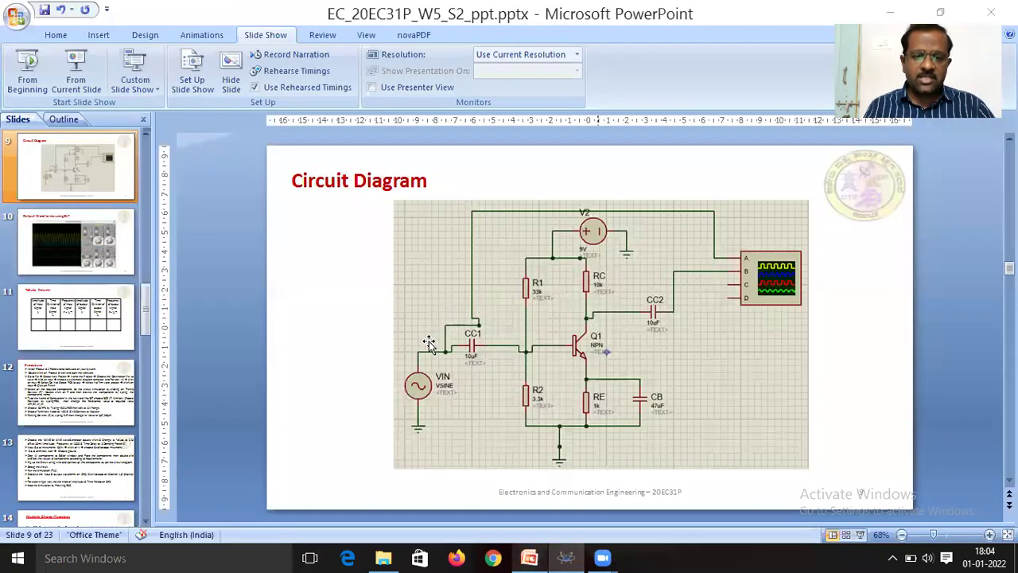
{"action": "left_click", "coordinate": [566, 558]}
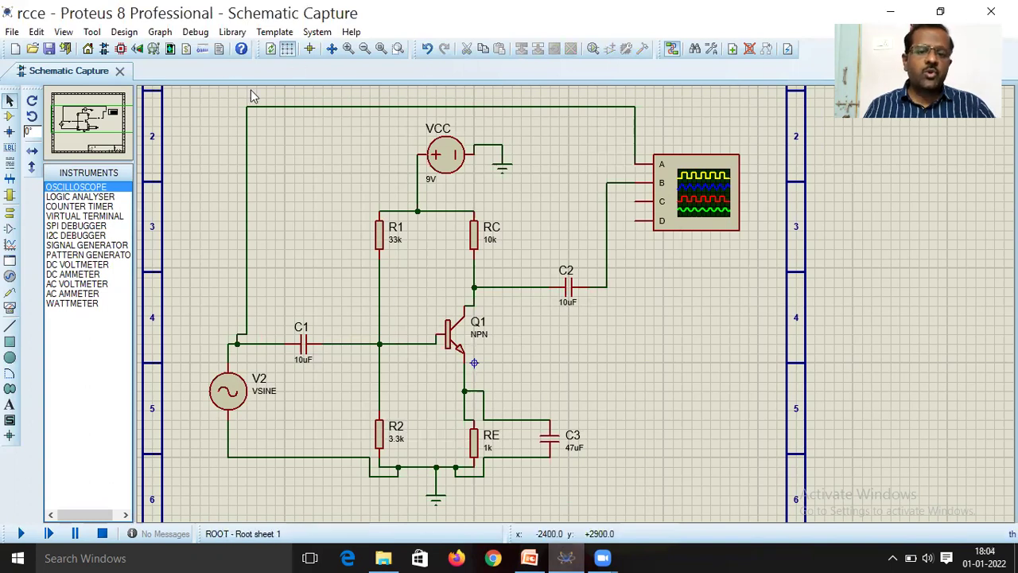
{"action": "left_click", "coordinate": [194, 32]}
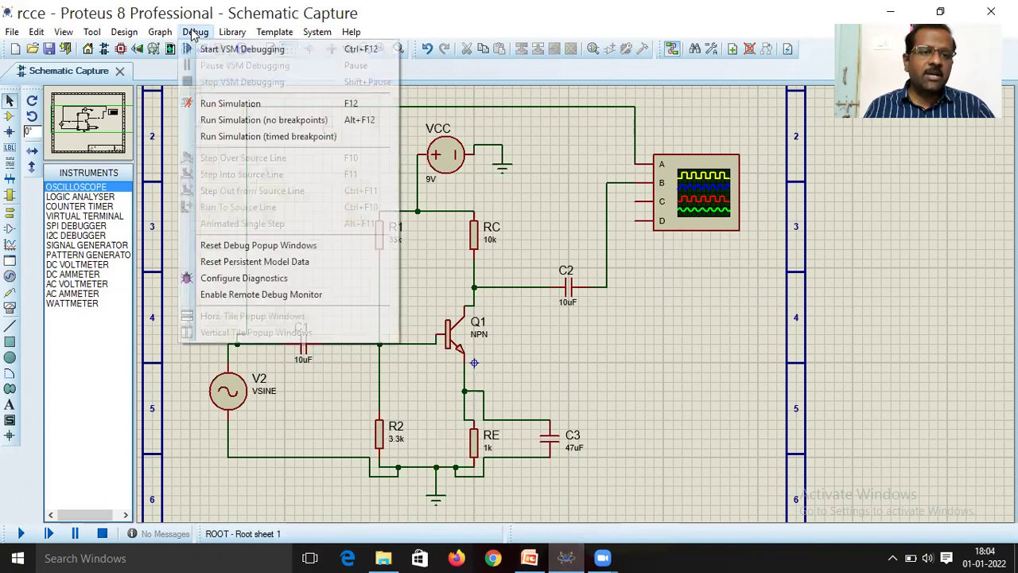
{"action": "left_click", "coordinate": [210, 49]}
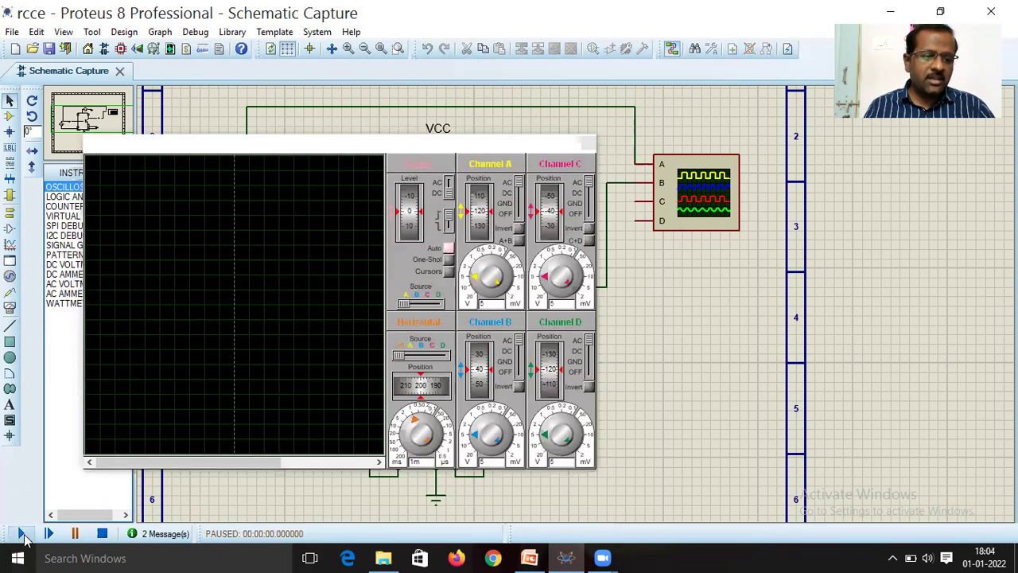
{"action": "left_click", "coordinate": [22, 535]}
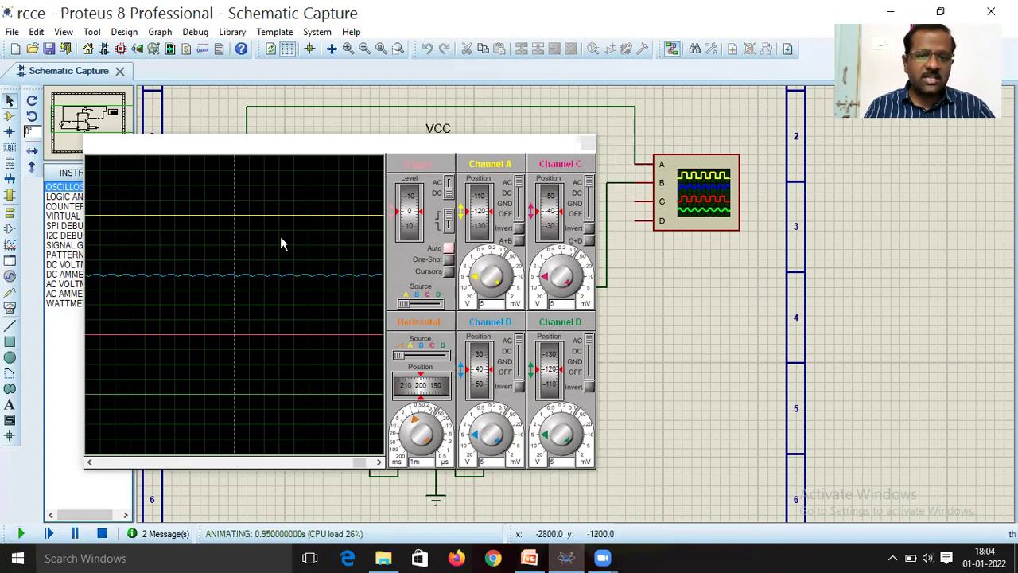
Move the oscilloscope window over the middle of the schematic and set Channel A to 10 mV and Channel B to 0.2 V per division.
{"action": "left_click", "coordinate": [323, 148]}
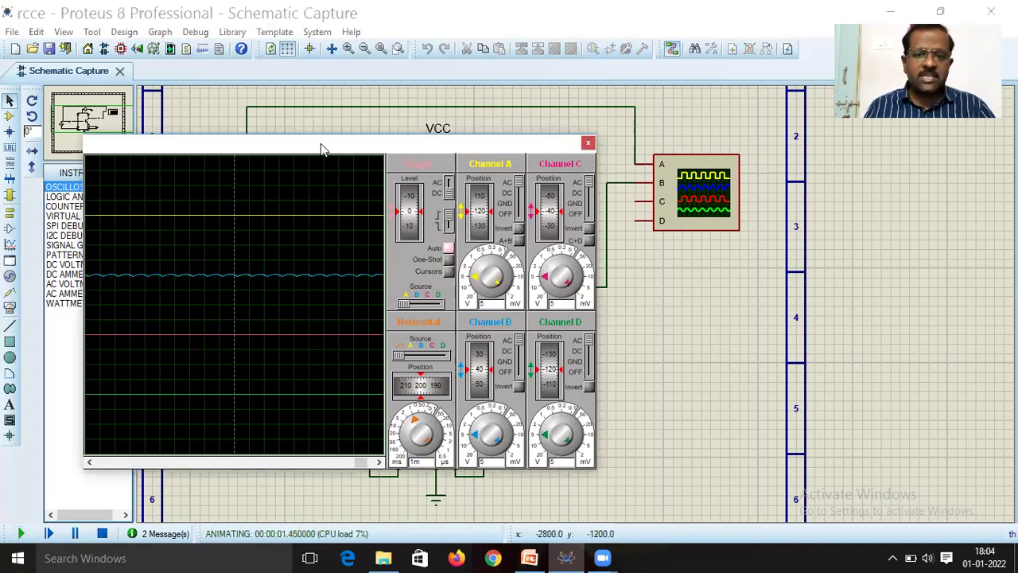
{"action": "left_click_drag", "start_coordinate": [323, 147], "coordinate": [723, 214]}
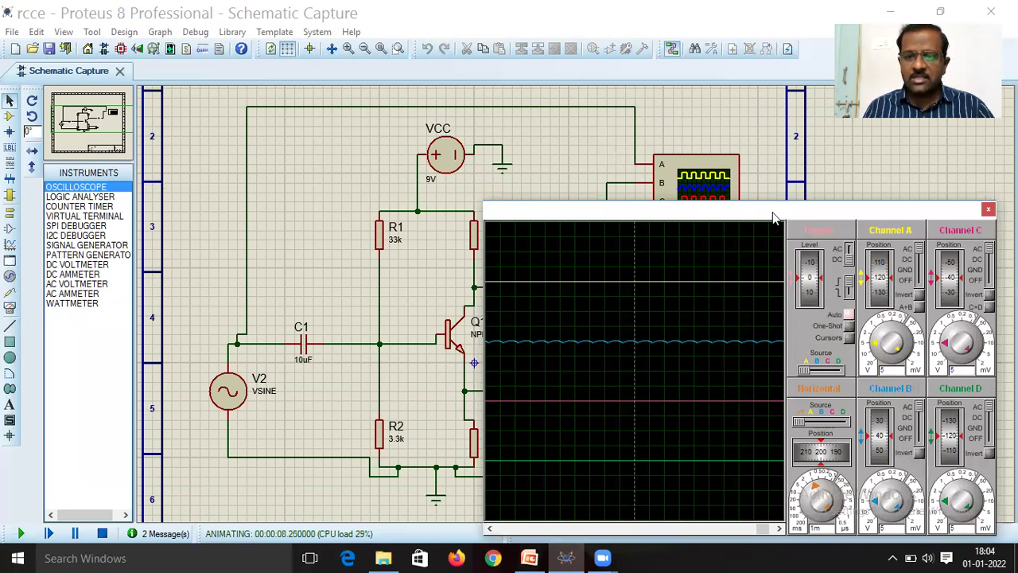
{"action": "left_click_drag", "start_coordinate": [759, 217], "coordinate": [344, 142]}
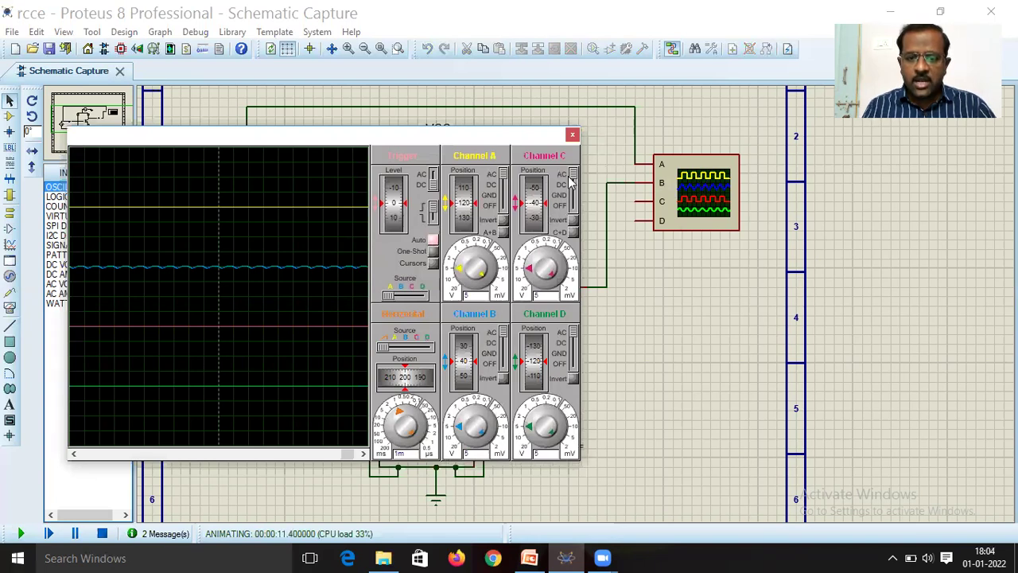
{"action": "left_click_drag", "start_coordinate": [431, 137], "coordinate": [314, 141]}
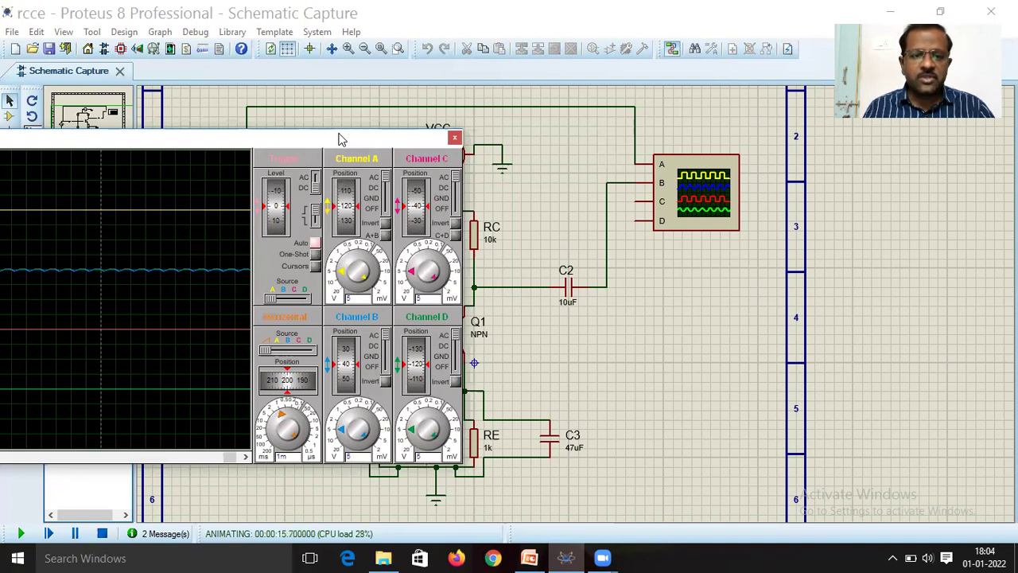
{"action": "left_click_drag", "start_coordinate": [338, 139], "coordinate": [598, 126]}
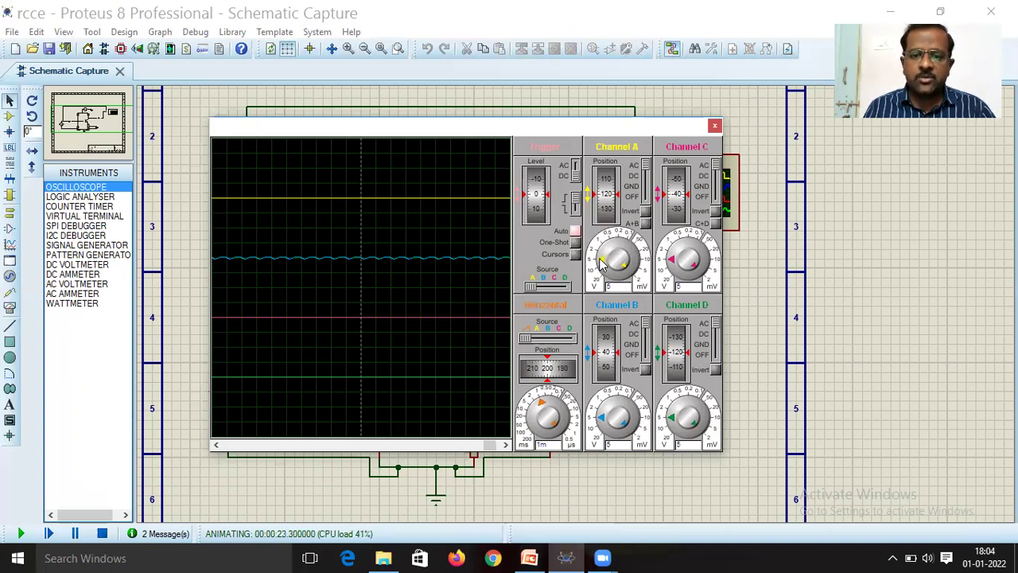
{"action": "left_click_drag", "start_coordinate": [609, 250], "coordinate": [634, 262]}
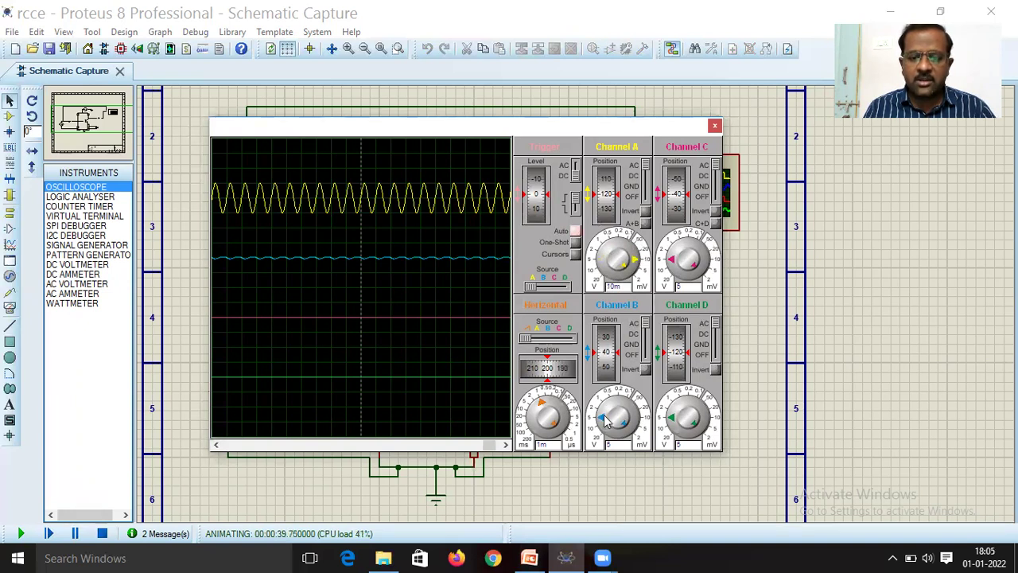
{"action": "left_click_drag", "start_coordinate": [602, 421], "coordinate": [616, 402]}
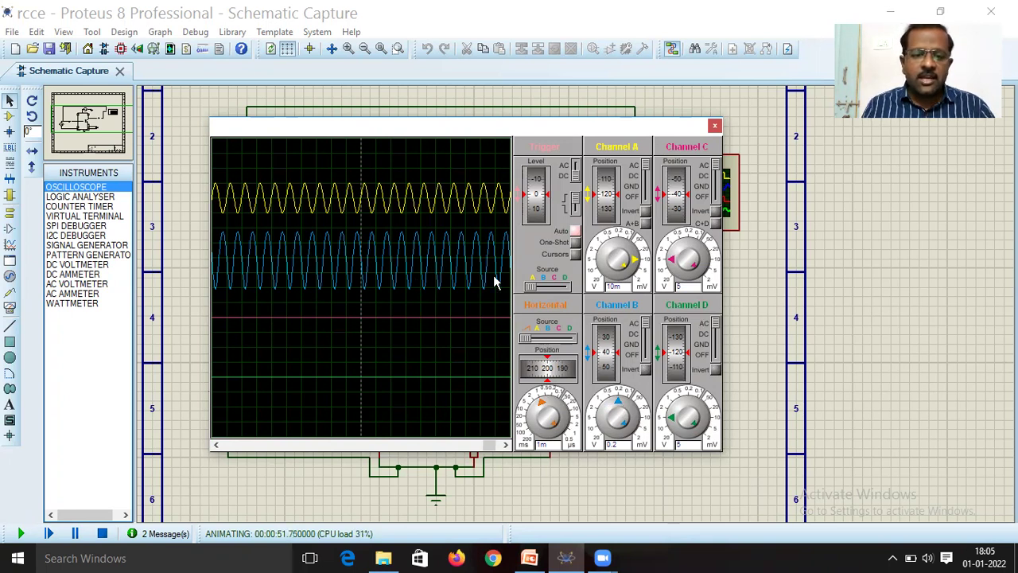
Examine the Tabular Column slide in PowerPoint alongside the Proteus oscilloscope traces for the input and output amplitude, time and frequency readings.
{"action": "mouse_move", "coordinate": [526, 558]}
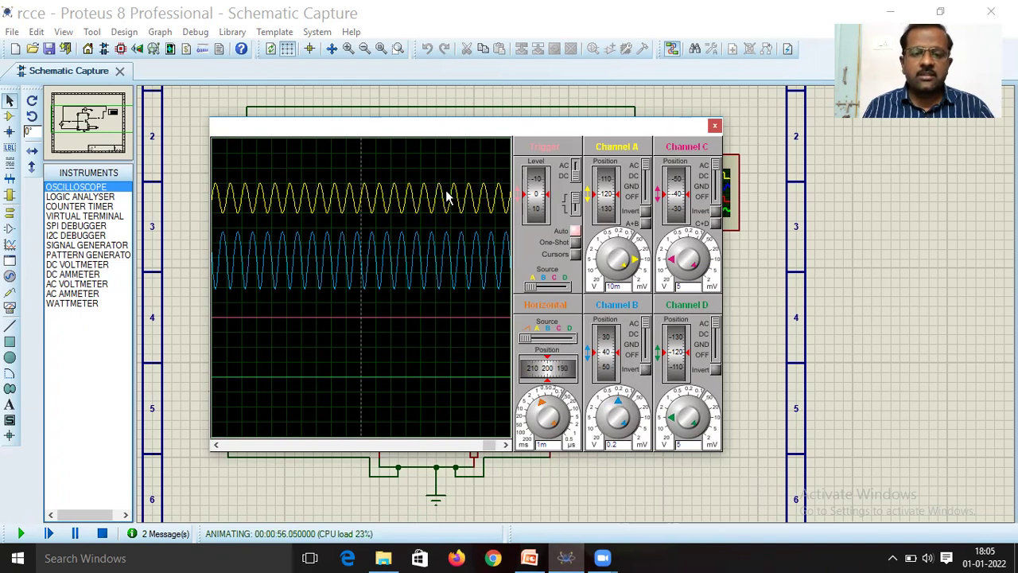
{"action": "left_click", "coordinate": [529, 558]}
{"action": "scroll", "coordinate": [445, 372], "scroll_direction": "down", "scroll_amount": 2}
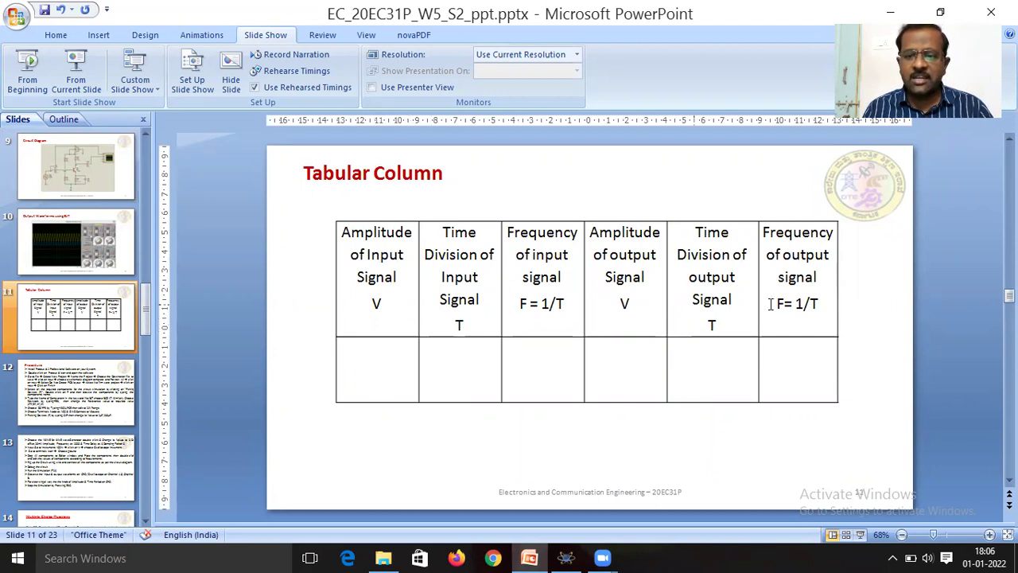
{"action": "left_click", "coordinate": [566, 558]}
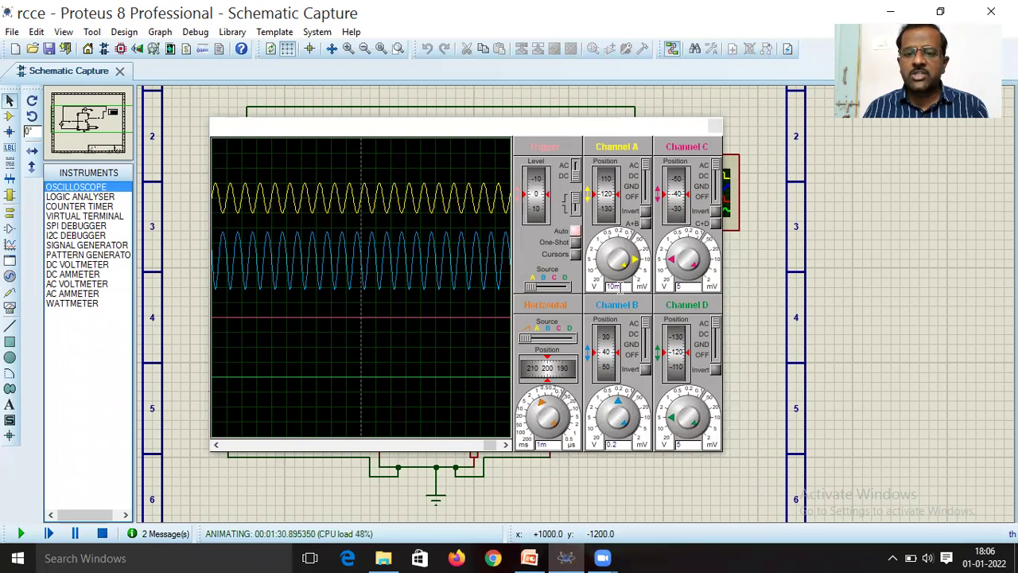
{"action": "left_click", "coordinate": [529, 558]}
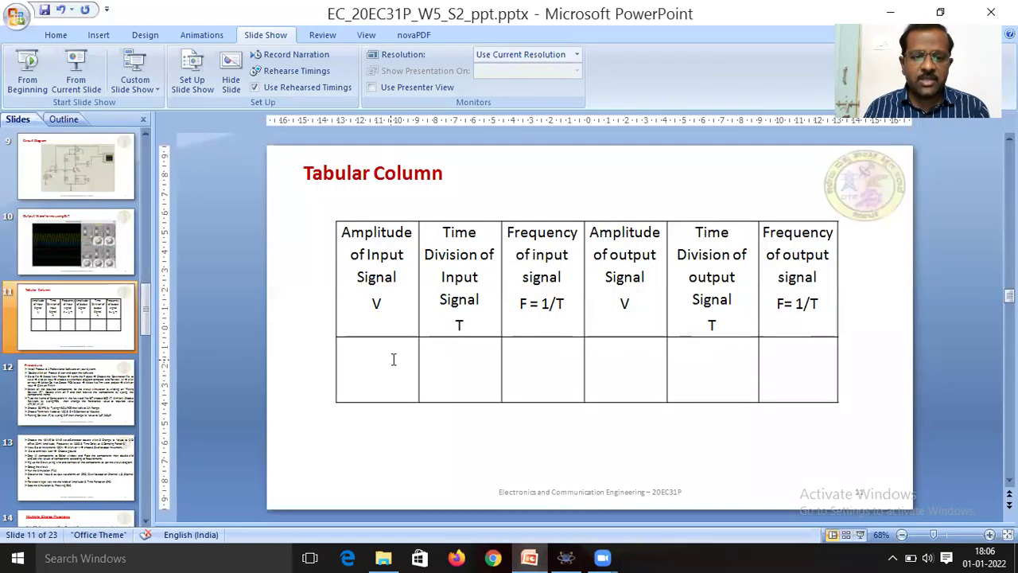